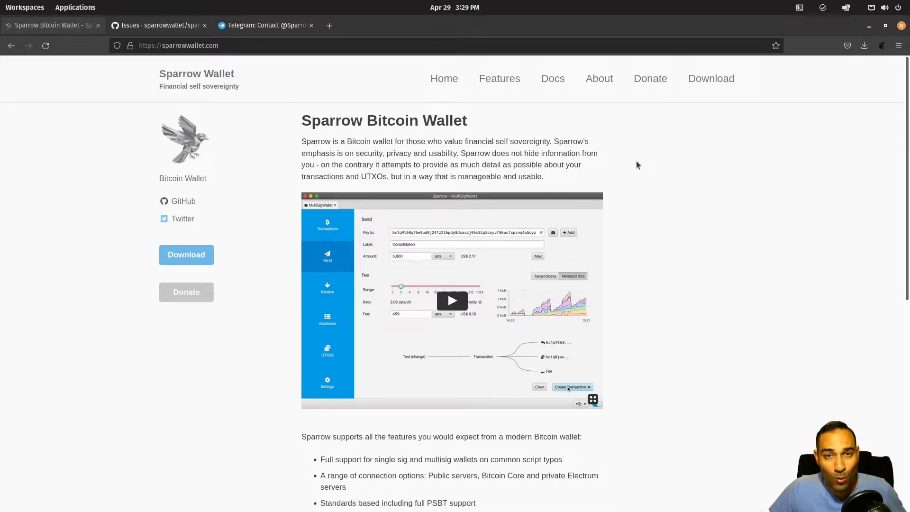
Step: Browse the sparrowwallet.com home page, then open Features and scroll through it
{"action": "scroll", "coordinate": [645, 155], "scroll_direction": "down", "scroll_amount": 1}
{"action": "scroll", "coordinate": [649, 151], "scroll_direction": "up", "scroll_amount": 1}
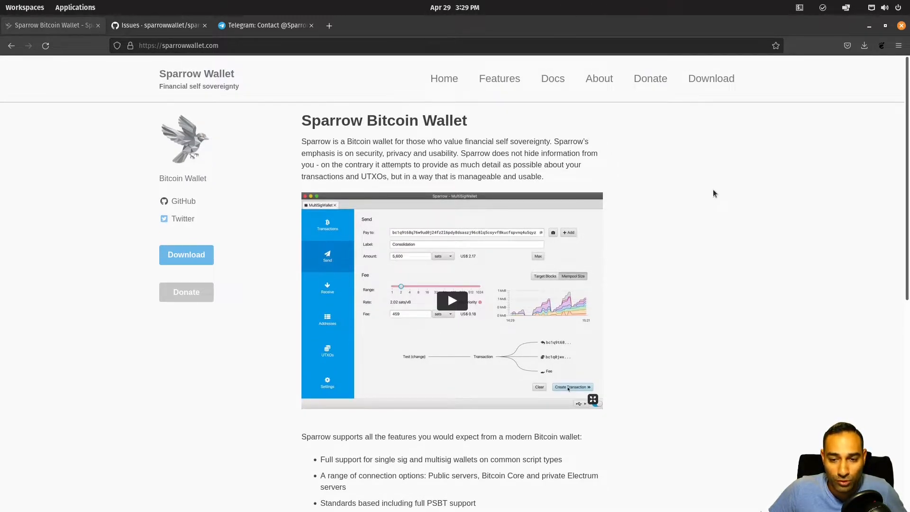
{"action": "scroll", "coordinate": [709, 199], "scroll_direction": "down", "scroll_amount": 5}
{"action": "scroll", "coordinate": [707, 198], "scroll_direction": "down", "scroll_amount": 3}
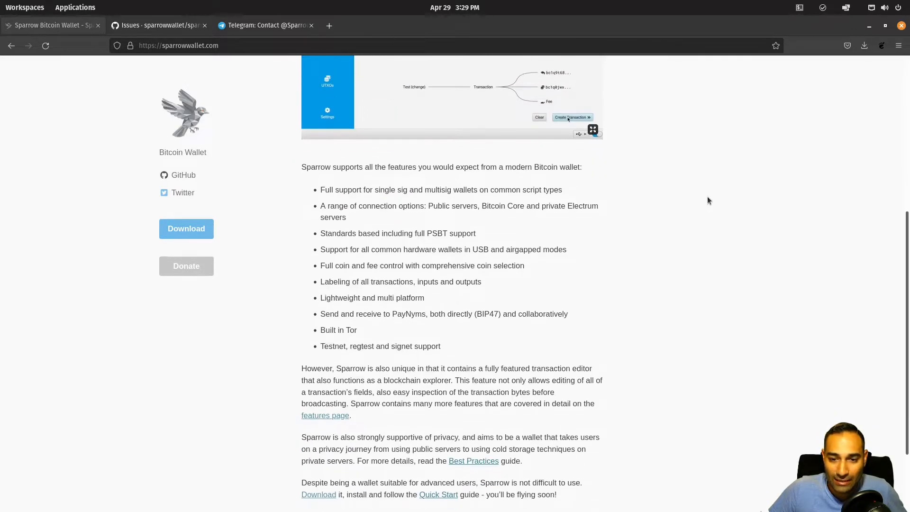
{"action": "scroll", "coordinate": [708, 199], "scroll_direction": "up", "scroll_amount": 8}
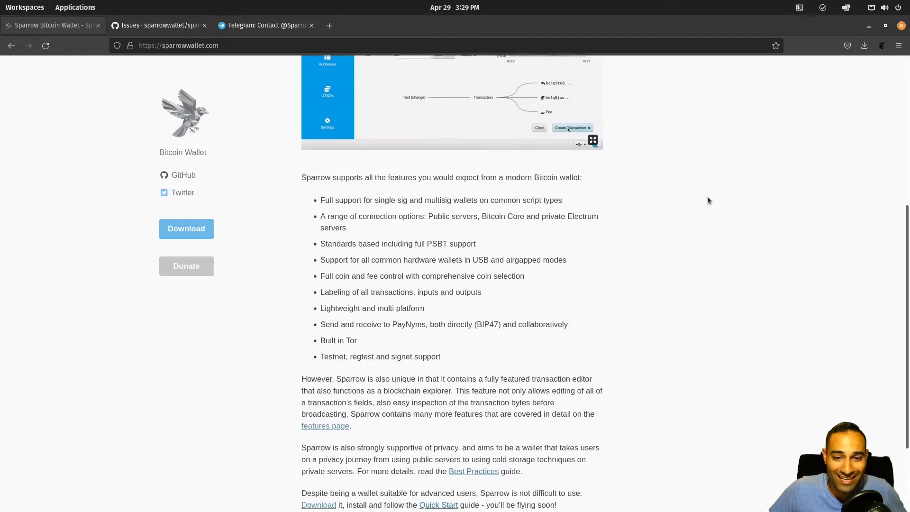
{"action": "left_click", "coordinate": [505, 81]}
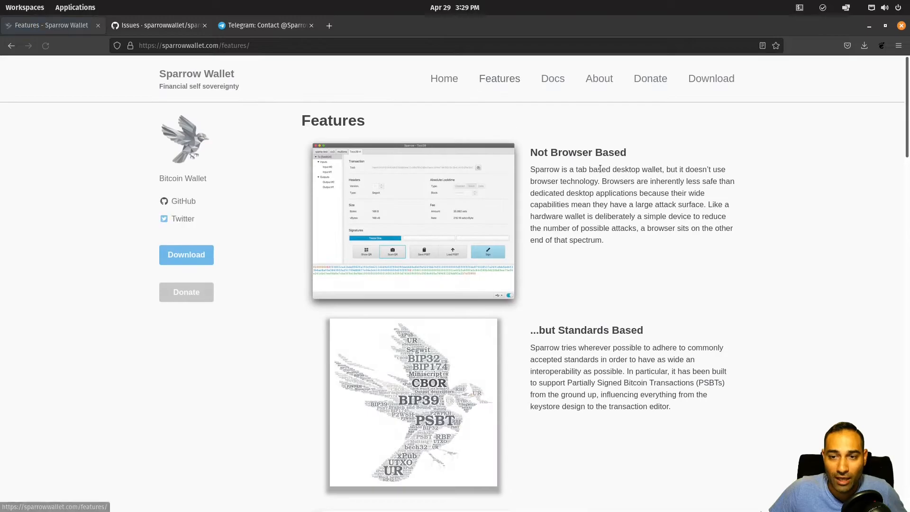
{"action": "scroll", "coordinate": [616, 159], "scroll_direction": "down", "scroll_amount": 5}
{"action": "scroll", "coordinate": [616, 158], "scroll_direction": "down", "scroll_amount": 15}
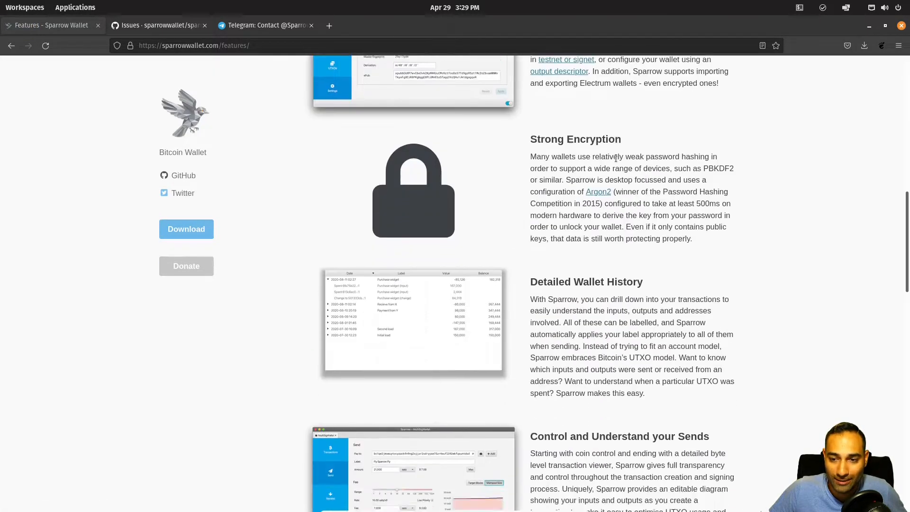
{"action": "scroll", "coordinate": [616, 158], "scroll_direction": "up", "scroll_amount": 18}
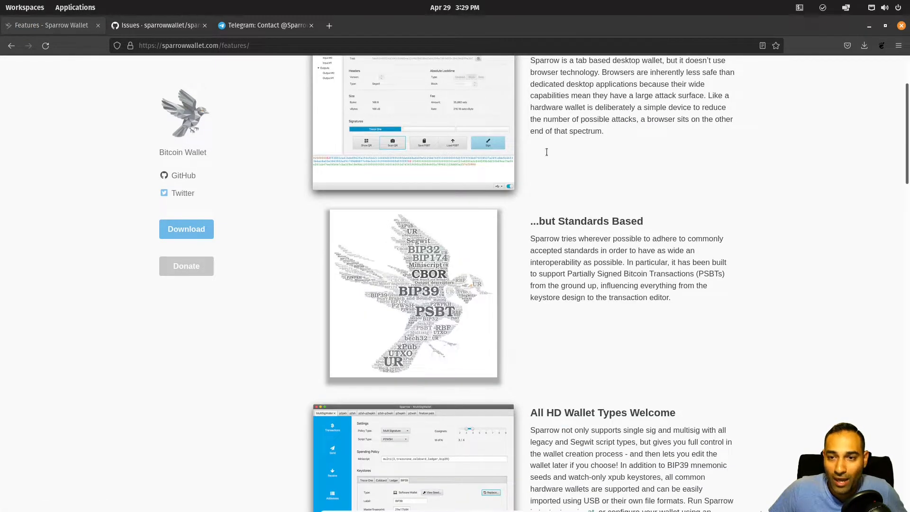
{"action": "scroll", "coordinate": [895, 118], "scroll_direction": "up", "scroll_amount": 3}
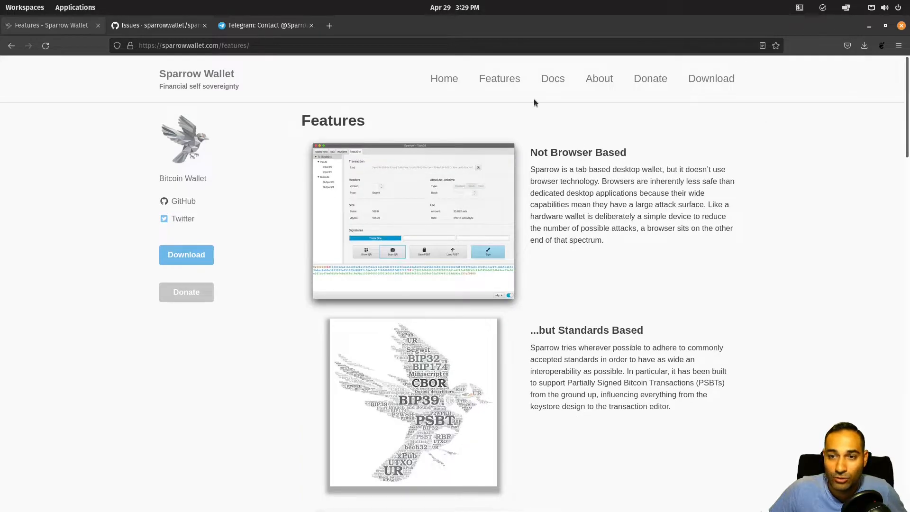
Step: Open Docs and scroll through the guides from Quick Start Guide to Server Performance
{"action": "left_click", "coordinate": [552, 79]}
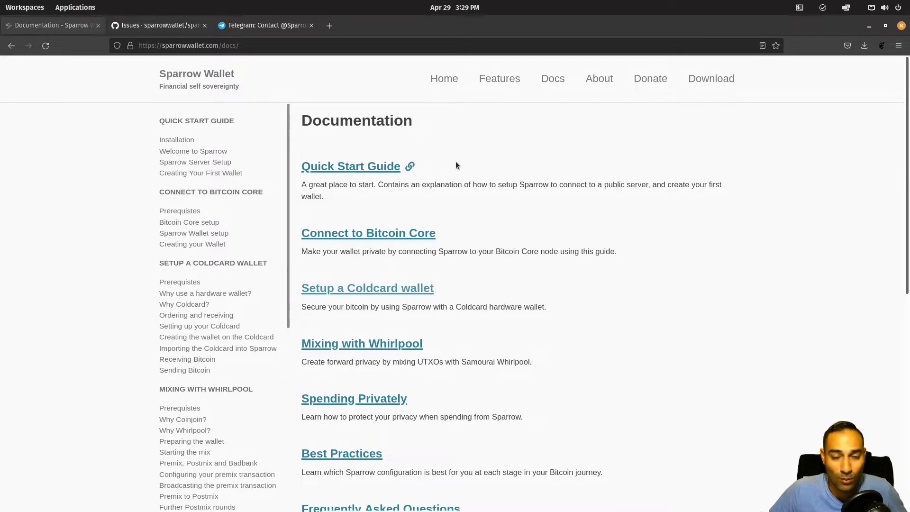
{"action": "scroll", "coordinate": [431, 201], "scroll_direction": "down", "scroll_amount": 5}
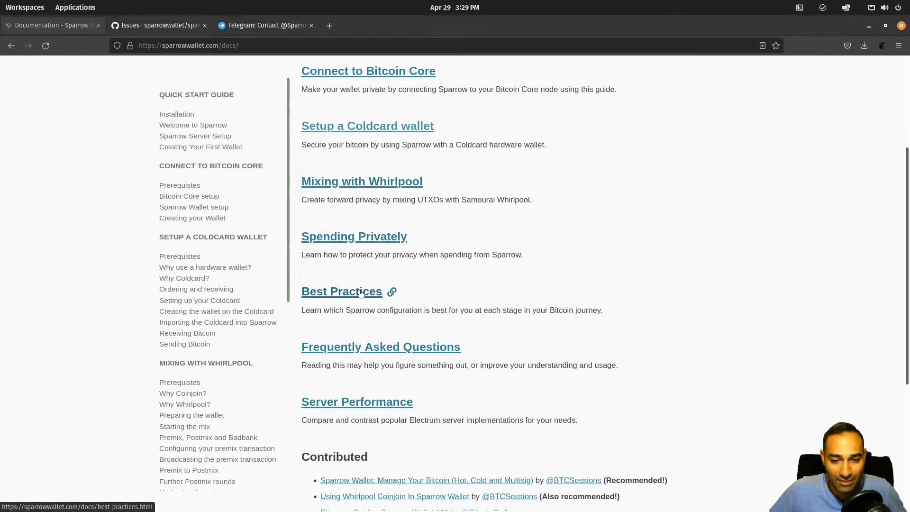
{"action": "scroll", "coordinate": [456, 266], "scroll_direction": "down", "scroll_amount": 2}
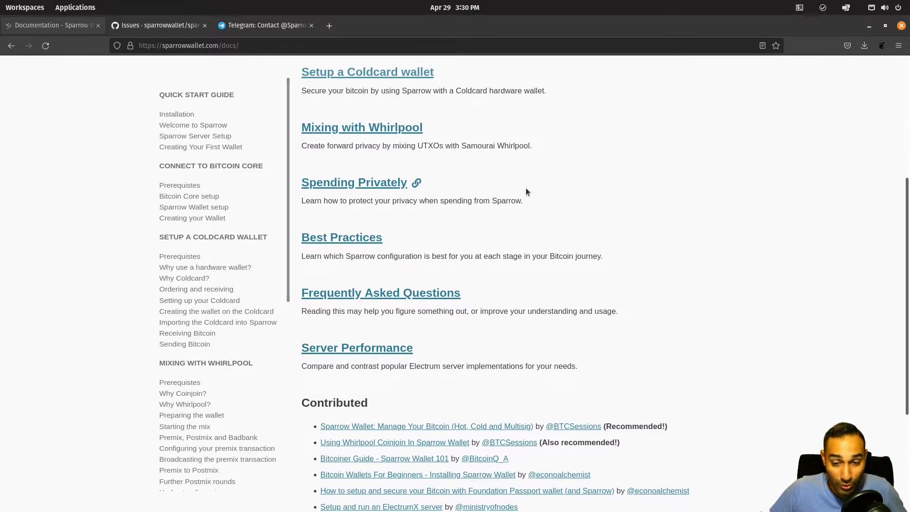
{"action": "scroll", "coordinate": [526, 188], "scroll_direction": "down", "scroll_amount": 3}
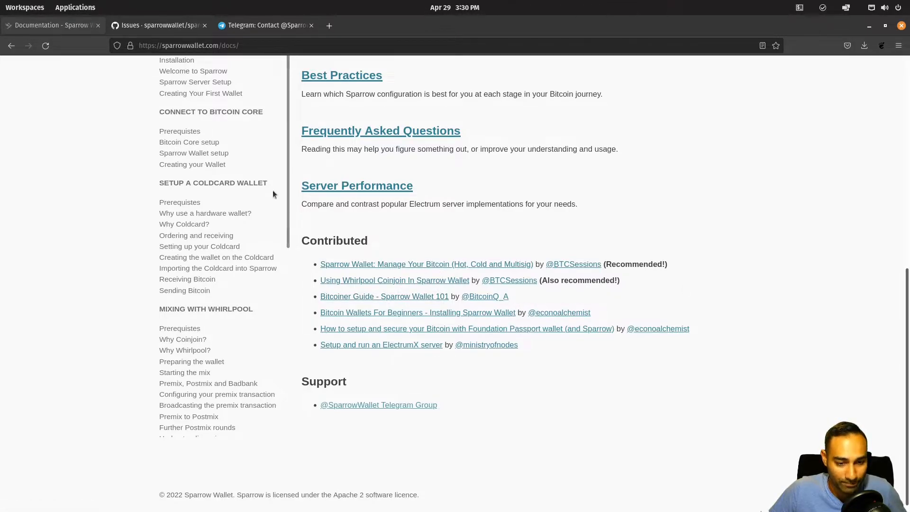
{"action": "scroll", "coordinate": [250, 184], "scroll_direction": "up", "scroll_amount": 10}
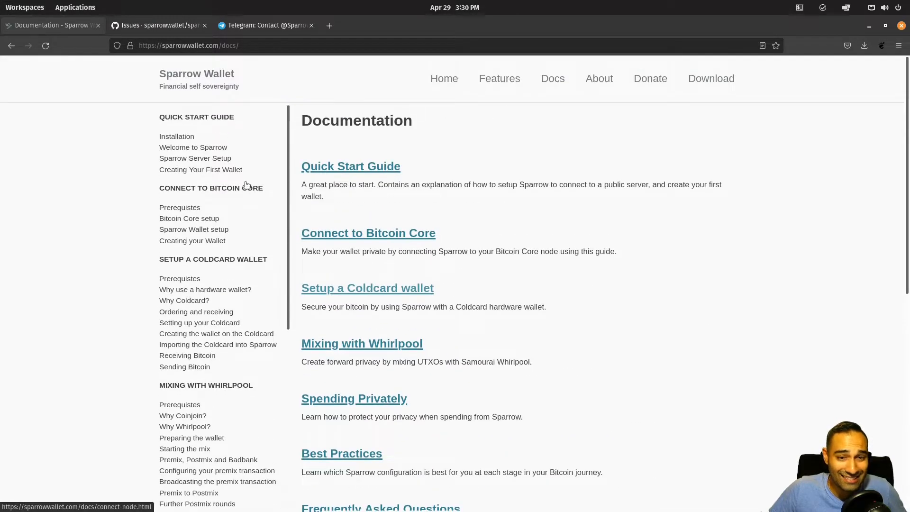
{"action": "scroll", "coordinate": [250, 184], "scroll_direction": "down", "scroll_amount": 7}
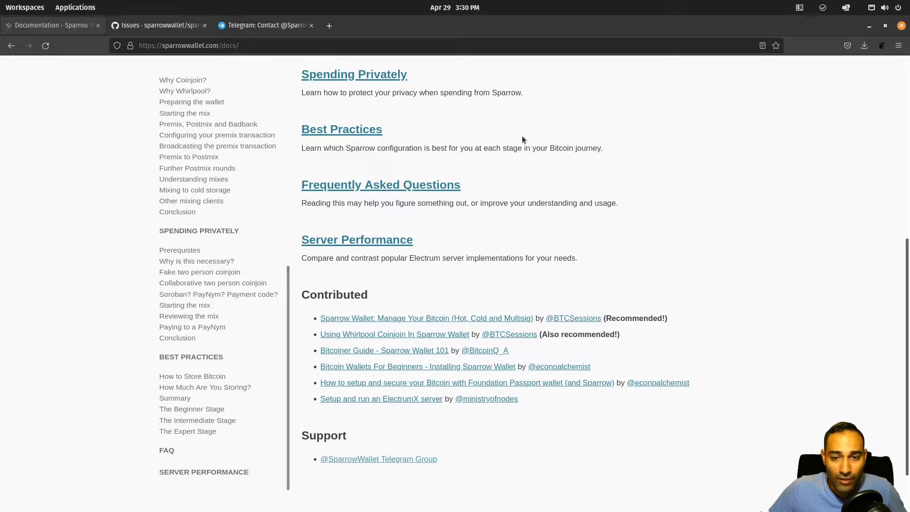
{"action": "scroll", "coordinate": [84, 159], "scroll_direction": "up", "scroll_amount": 7}
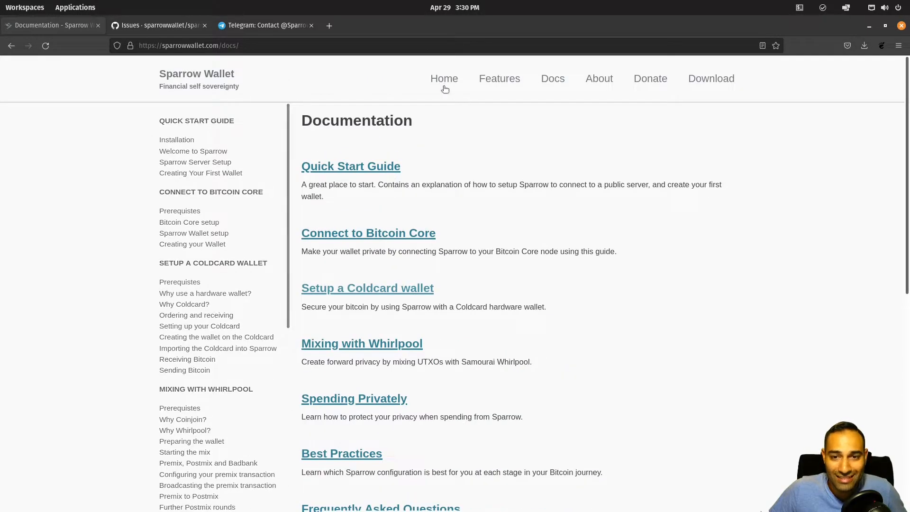
Step: Go back Home, open the sparrow repository code from GitHub Issues, then view the Telegram group
{"action": "left_click", "coordinate": [445, 81]}
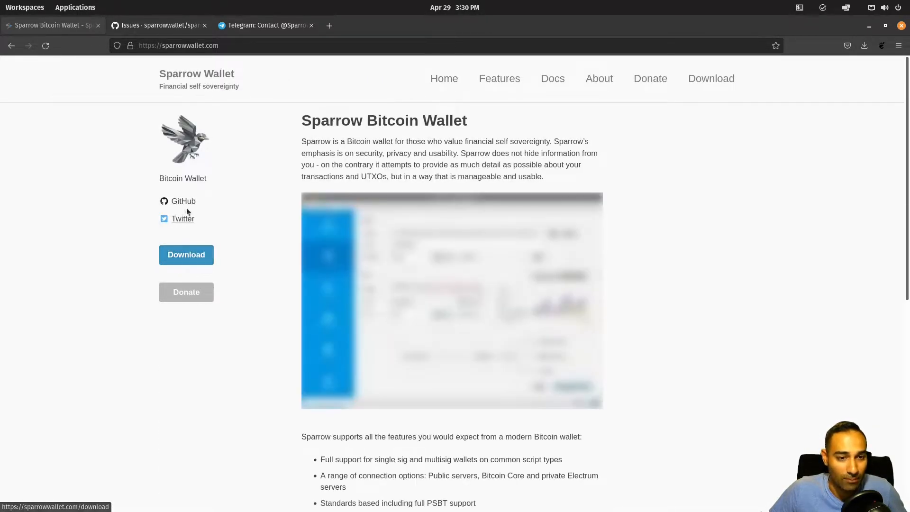
{"action": "left_click", "coordinate": [169, 26]}
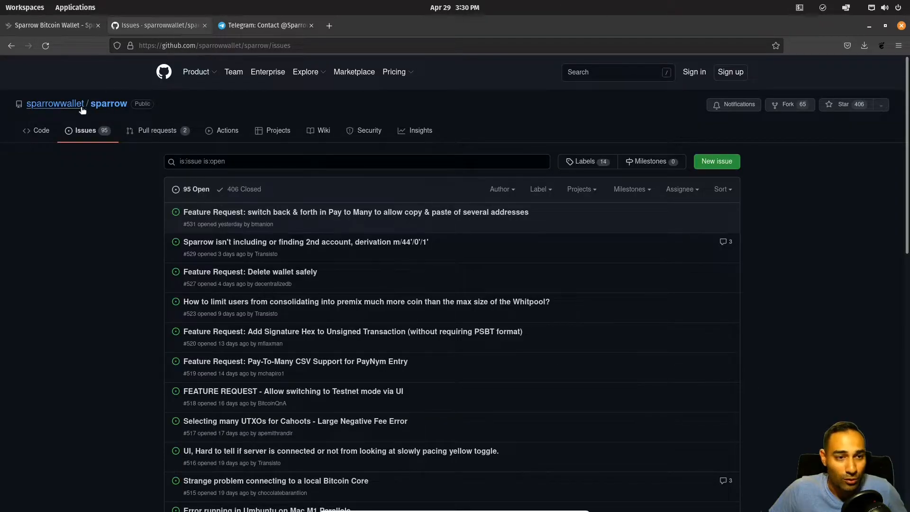
{"action": "left_click", "coordinate": [112, 107]}
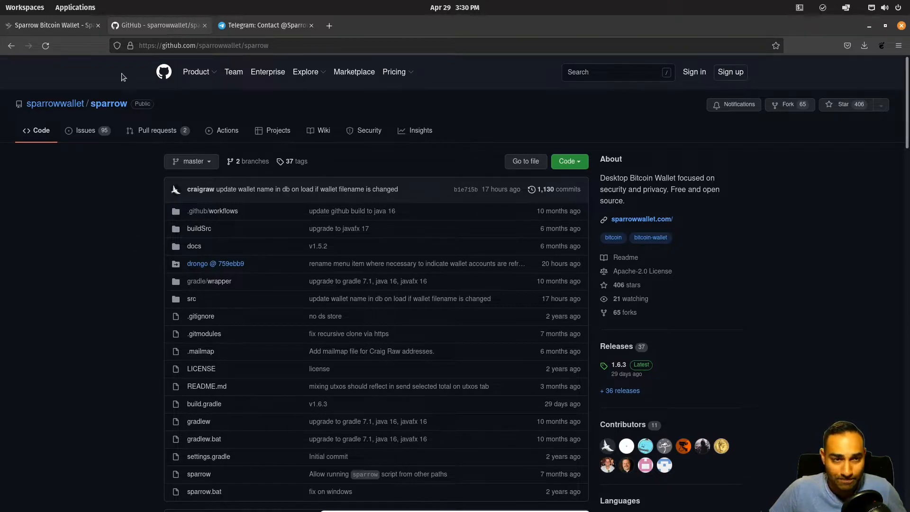
{"action": "left_click", "coordinate": [76, 26]}
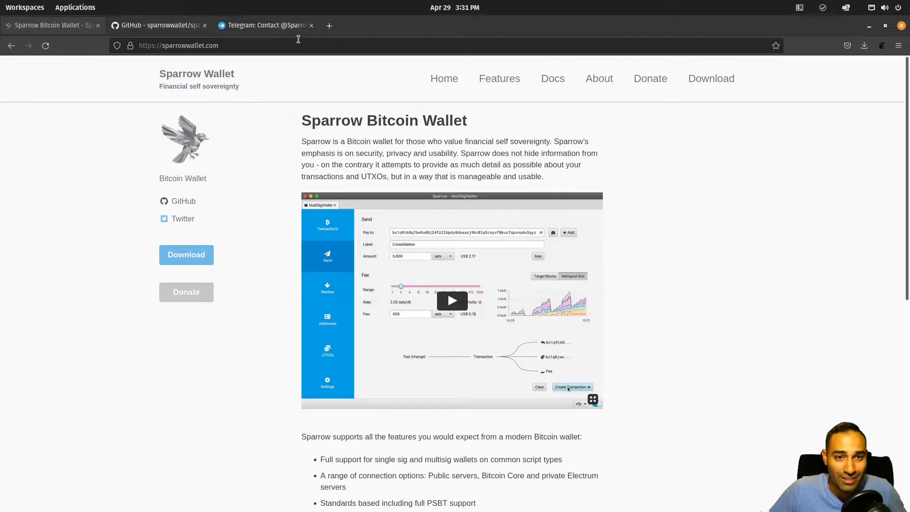
{"action": "left_click", "coordinate": [280, 28]}
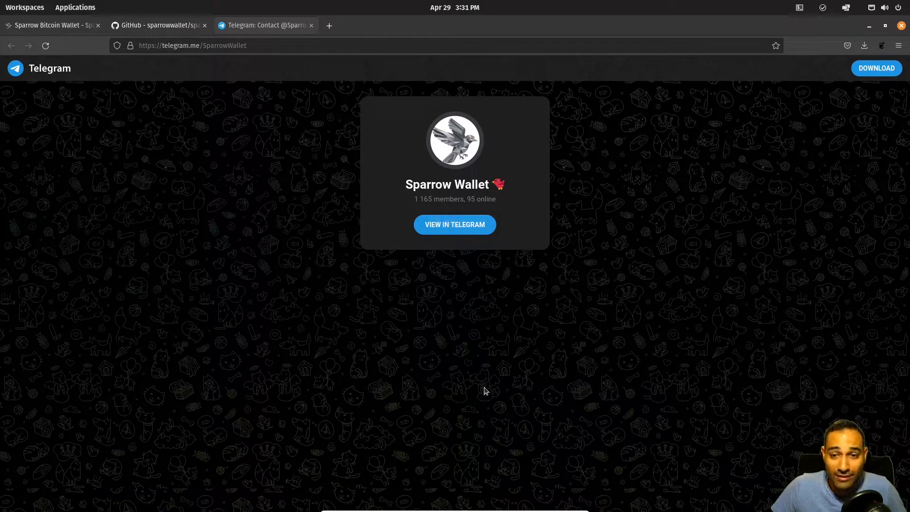
Step: Return to the Sparrow website and, via Donate, reach the Download page for release 1.6.3
{"action": "left_click", "coordinate": [58, 28]}
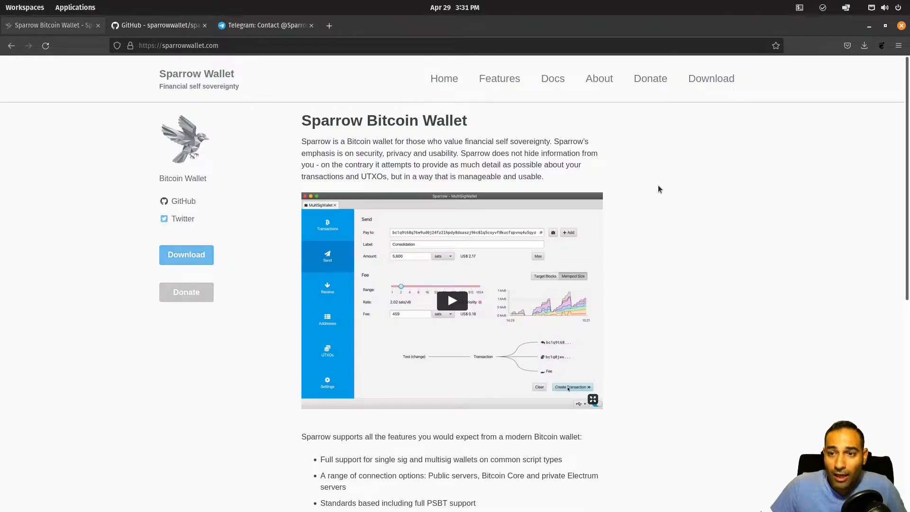
{"action": "left_click", "coordinate": [652, 79]}
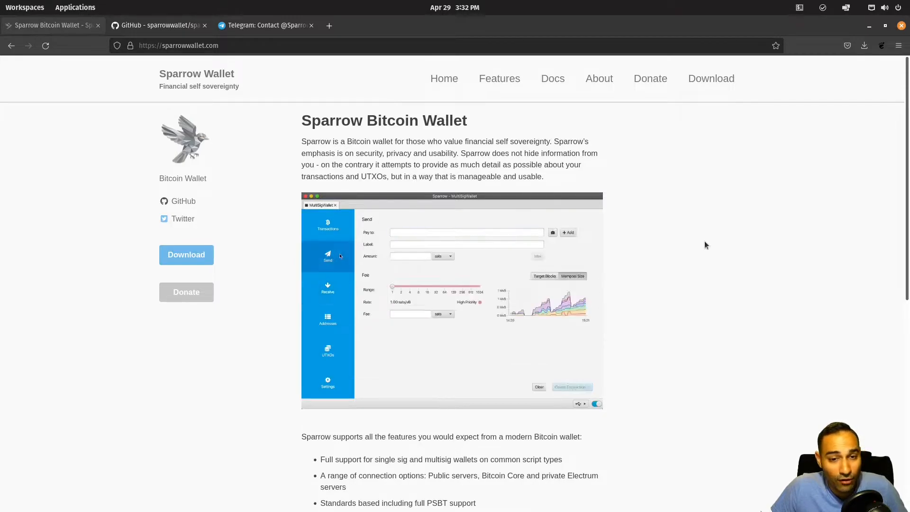
{"action": "left_click", "coordinate": [707, 84]}
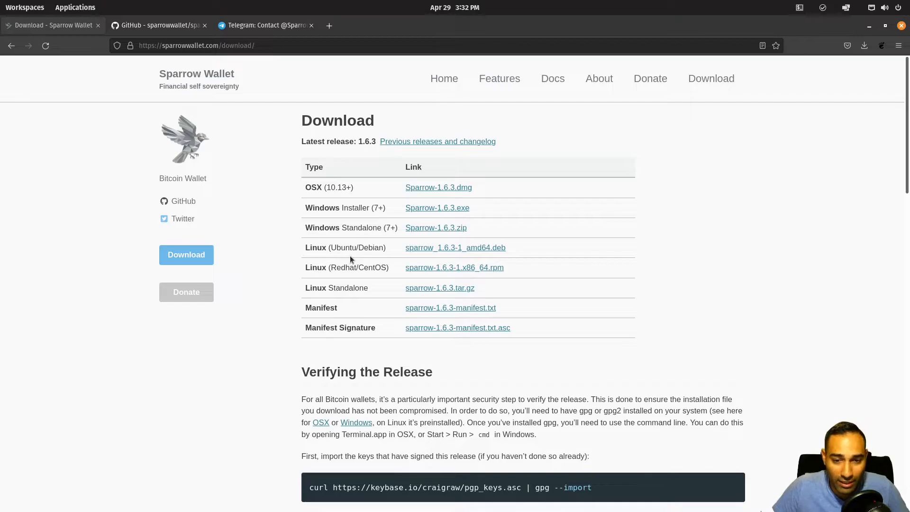
Step: Download sparrow_1.6.3-1_amd64.deb, open a terminal, and copy the curl key-import command
{"action": "left_click", "coordinate": [435, 250]}
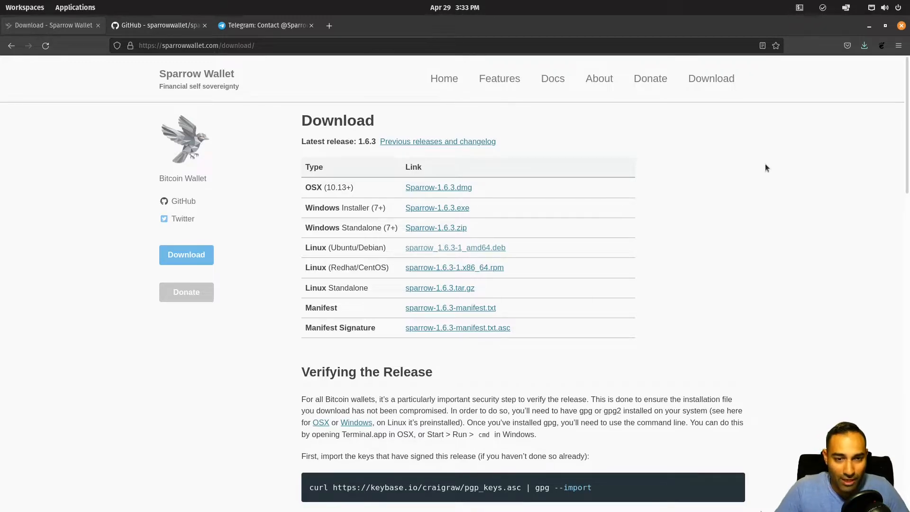
{"action": "key", "text": "super+t"}
{"action": "left_click", "coordinate": [667, 380]}
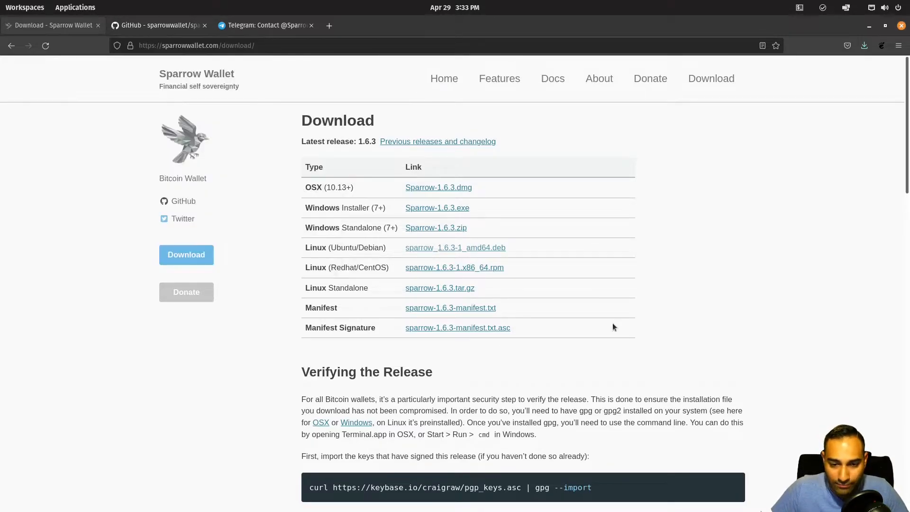
{"action": "scroll", "coordinate": [612, 322], "scroll_direction": "down", "scroll_amount": 4}
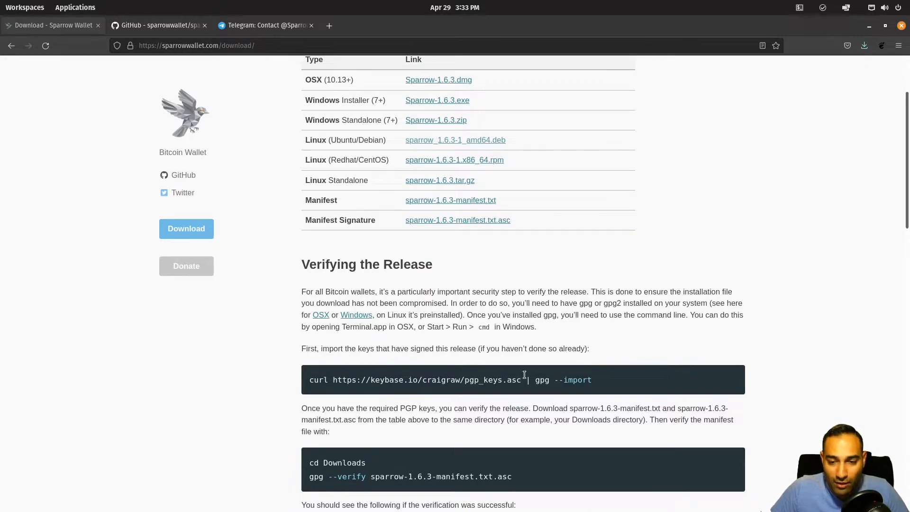
{"action": "triple_click", "coordinate": [477, 380]}
{"action": "right_click", "coordinate": [477, 380]}
{"action": "left_click", "coordinate": [494, 388]}
Step: Run the pasted curl key-import command in a terminal, then cd into Downloads
{"action": "key", "text": "super+t"}
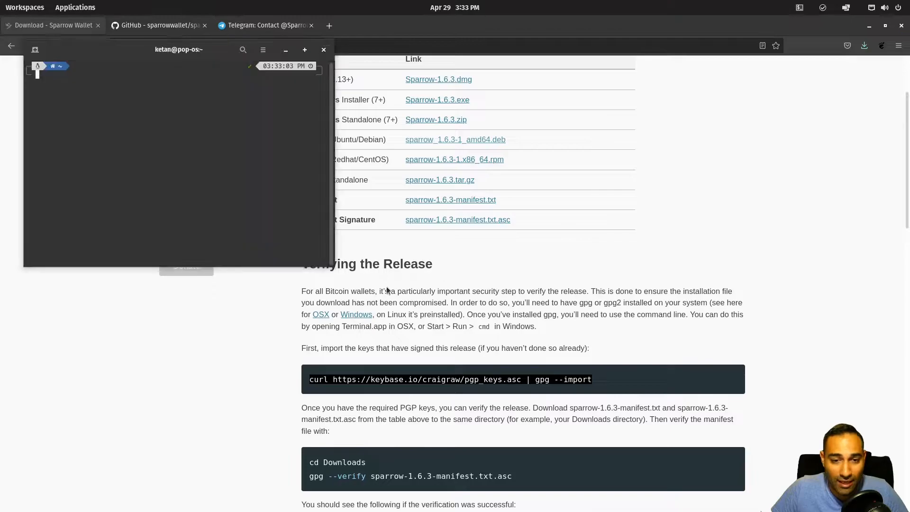
{"action": "right_click", "coordinate": [106, 97]}
{"action": "left_click", "coordinate": [124, 130]}
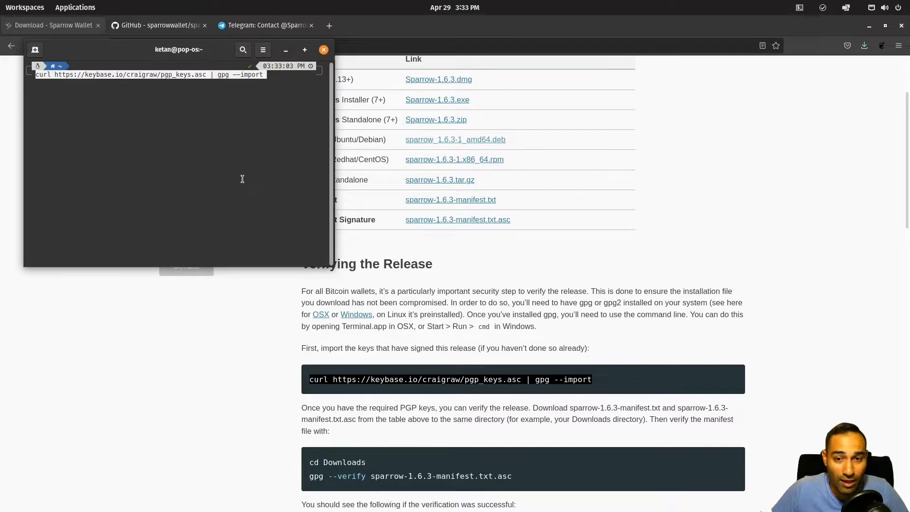
{"action": "key", "text": "Return"}
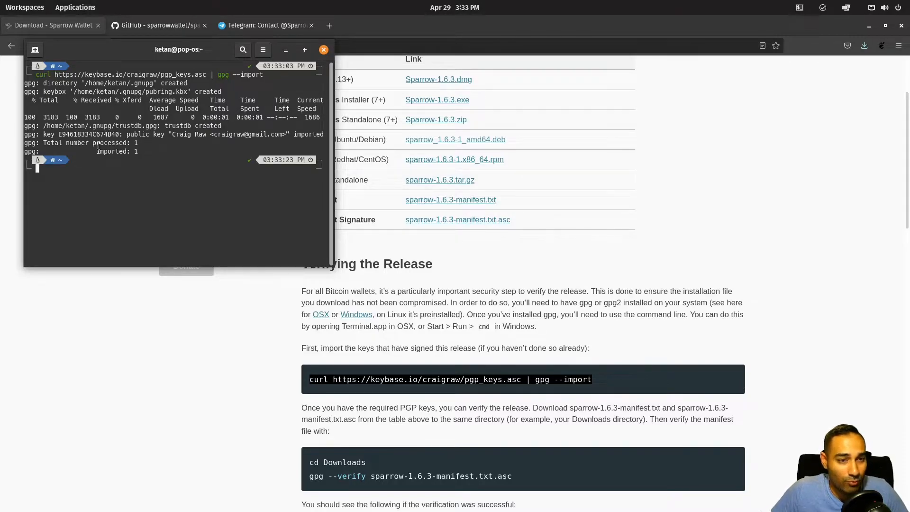
{"action": "left_click", "coordinate": [569, 317]}
{"action": "scroll", "coordinate": [408, 418], "scroll_direction": "down", "scroll_amount": 1}
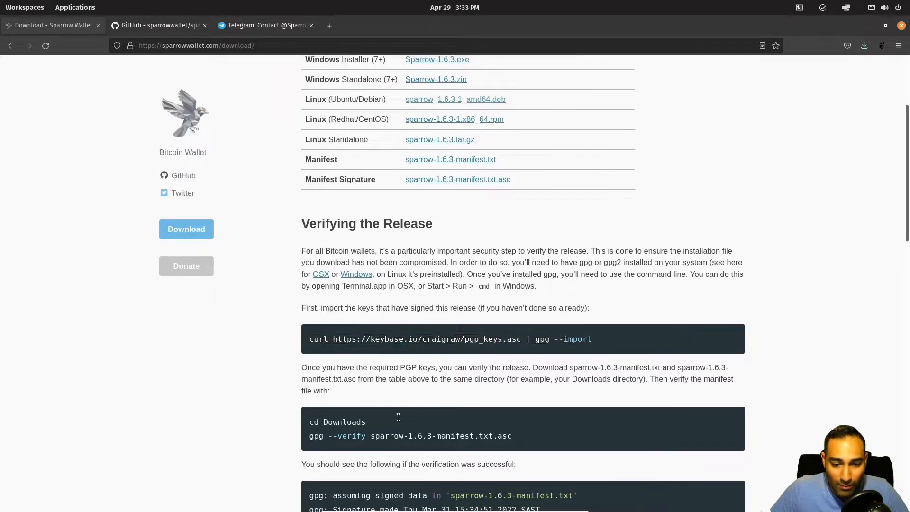
{"action": "scroll", "coordinate": [319, 422], "scroll_direction": "down", "scroll_amount": 1}
{"action": "key", "text": "alt+Tab"}
{"action": "type", "text": "cd Downloads"}
{"action": "key", "text": "Return"}
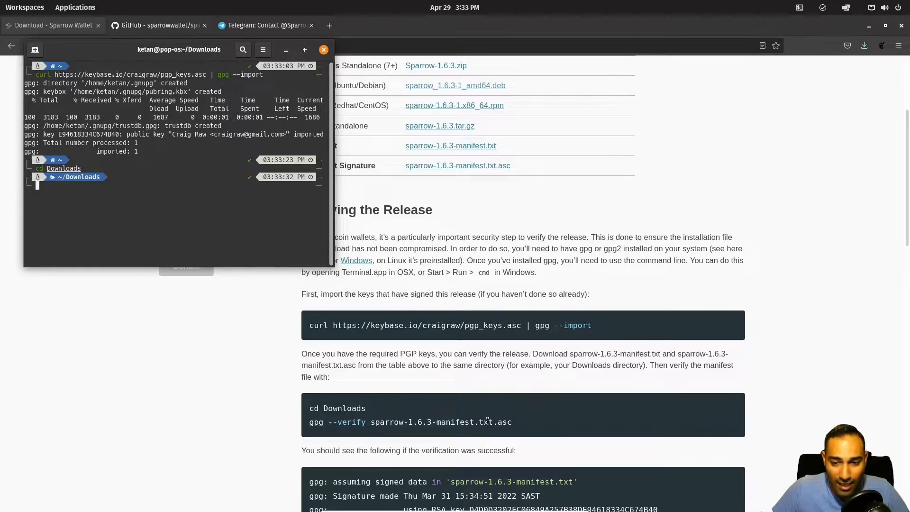
Step: Download the sparrow-1.6.3-manifest.txt.asc signature and sparrow-1.6.3-manifest.txt files
{"action": "left_click", "coordinate": [476, 197]}
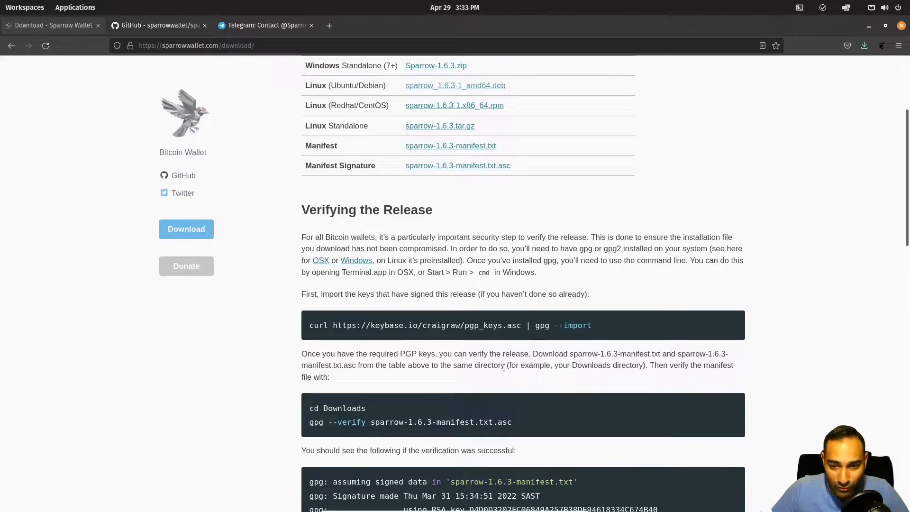
{"action": "left_click_drag", "start_coordinate": [313, 366], "coordinate": [344, 368]}
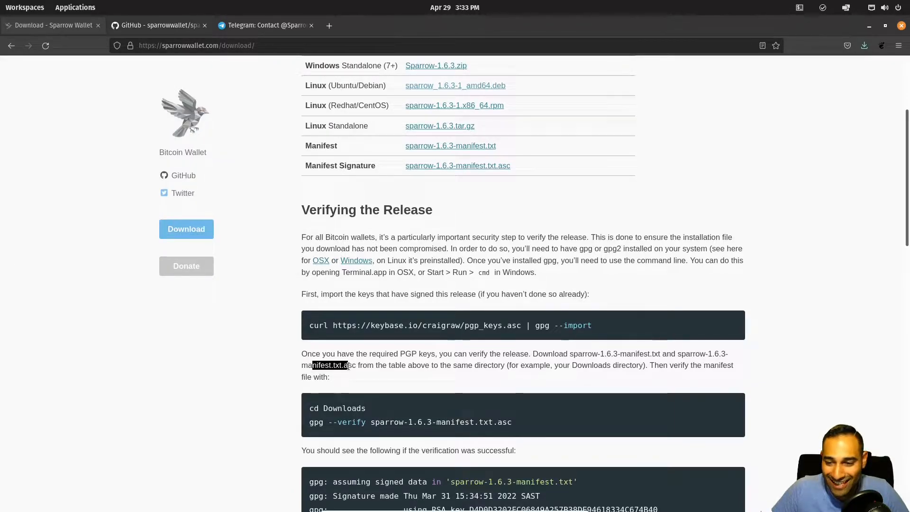
{"action": "left_click", "coordinate": [516, 237]}
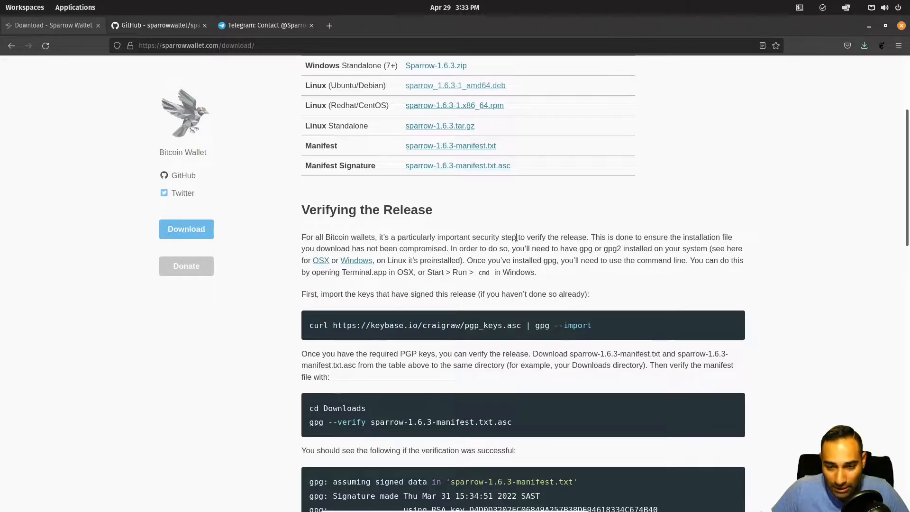
{"action": "right_click", "coordinate": [485, 166]}
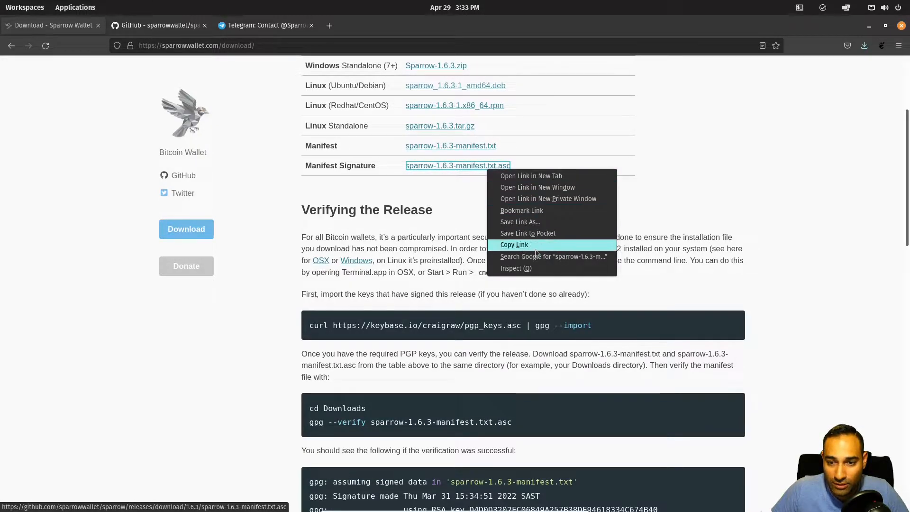
{"action": "left_click", "coordinate": [731, 166]}
{"action": "left_click", "coordinate": [492, 168]}
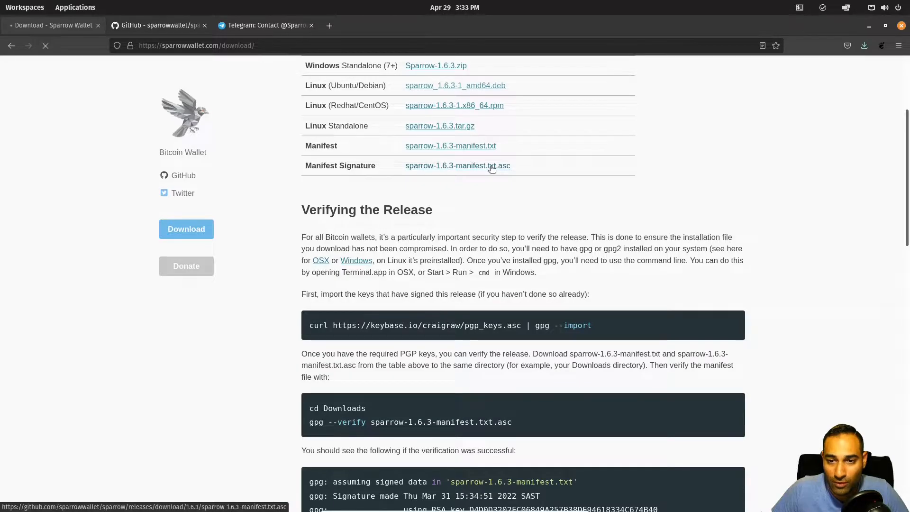
{"action": "left_click", "coordinate": [542, 184]}
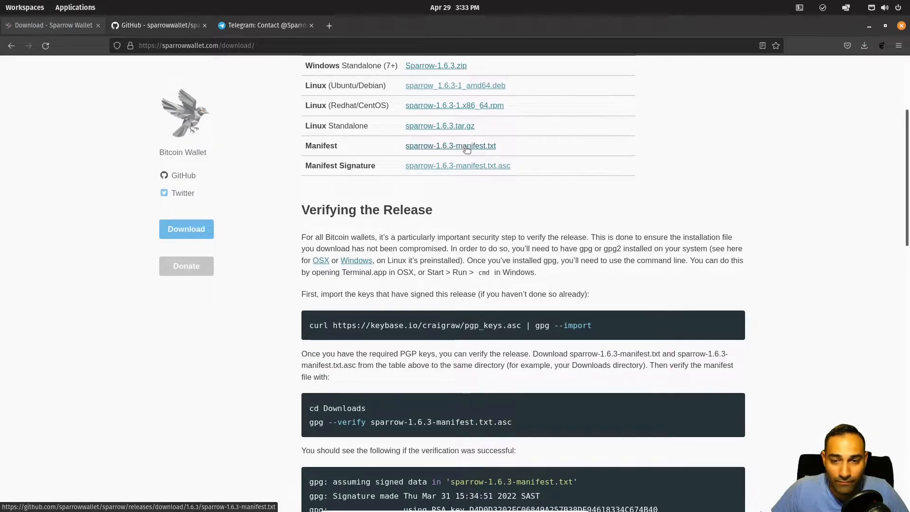
{"action": "left_click", "coordinate": [464, 147]}
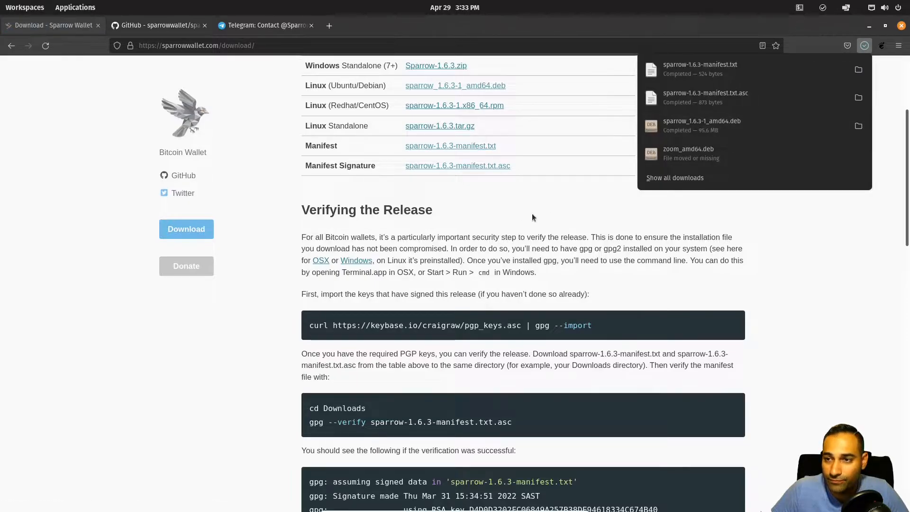
{"action": "left_click", "coordinate": [545, 220]}
Step: Copy the gpg --verify command line from the download page
{"action": "scroll", "coordinate": [548, 221], "scroll_direction": "down", "scroll_amount": 2}
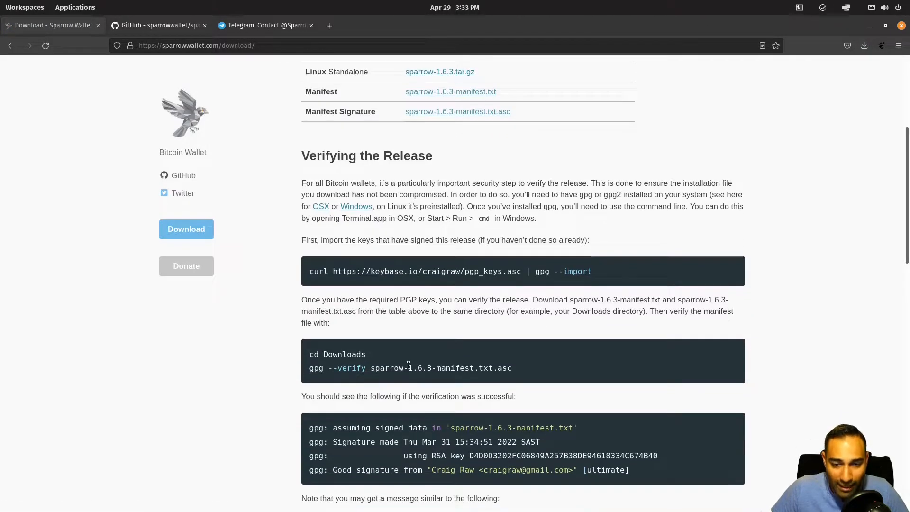
{"action": "triple_click", "coordinate": [409, 366]}
{"action": "right_click", "coordinate": [410, 366]}
{"action": "left_click", "coordinate": [425, 374]}
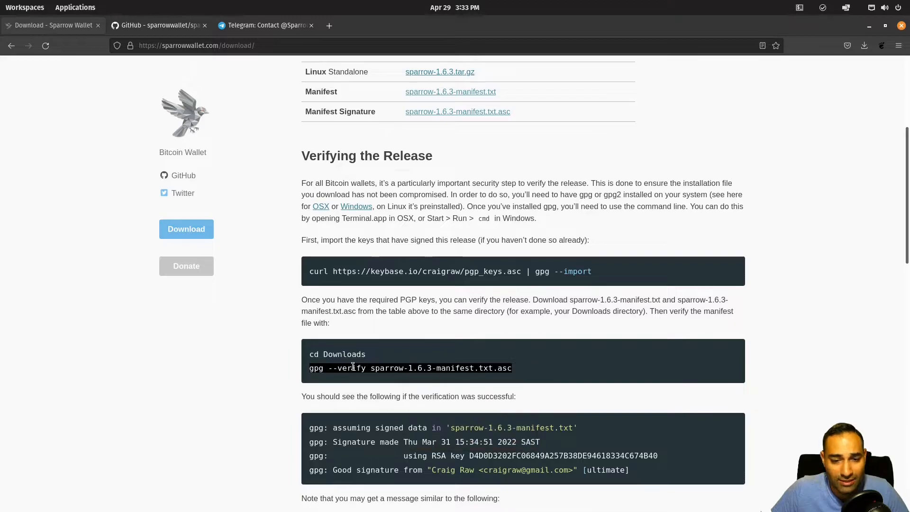
{"action": "key", "text": "alt+Tab"}
Step: Run gpg --verify on the manifest and check the Good signature line
{"action": "right_click", "coordinate": [137, 195]}
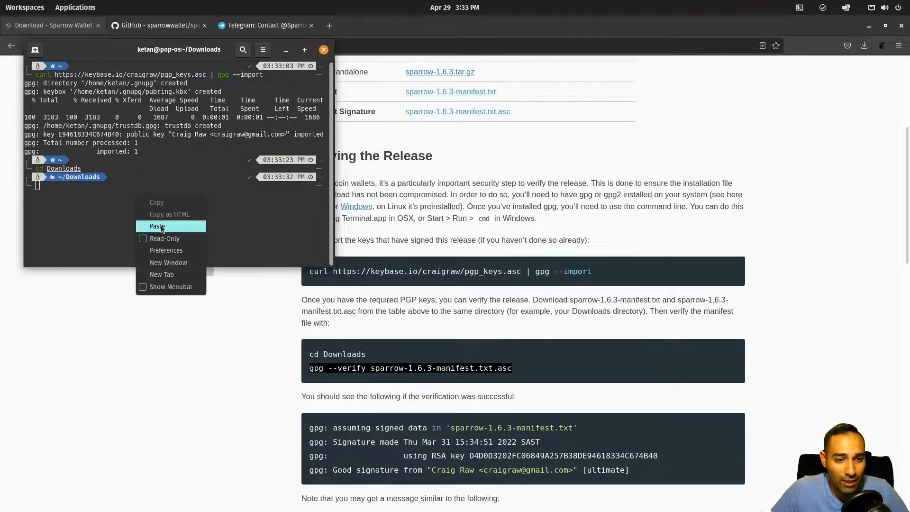
{"action": "left_click", "coordinate": [161, 229]}
{"action": "key", "text": "Return"}
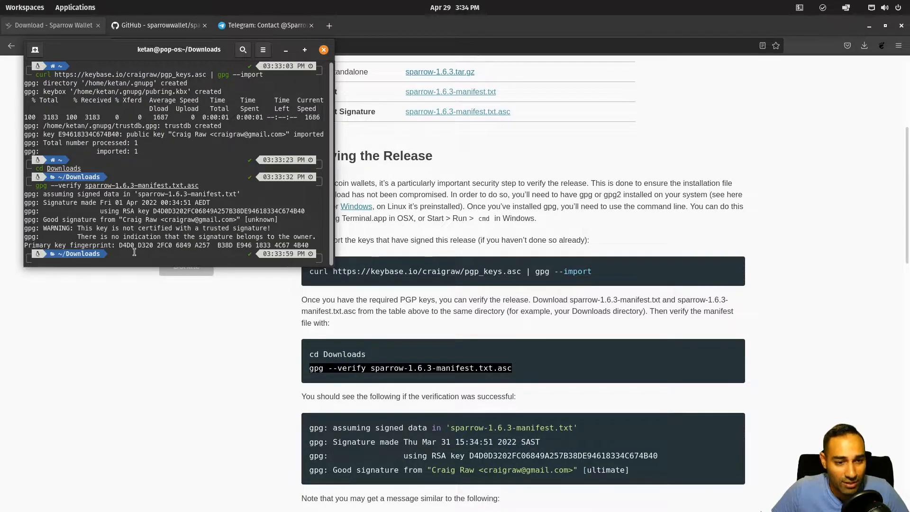
{"action": "left_click_drag", "start_coordinate": [46, 220], "coordinate": [217, 222]}
{"action": "left_click", "coordinate": [228, 223]}
Step: Copy the Linux sha256sum checksum command from the download page
{"action": "left_click", "coordinate": [575, 359]}
{"action": "scroll", "coordinate": [584, 332], "scroll_direction": "down", "scroll_amount": 1}
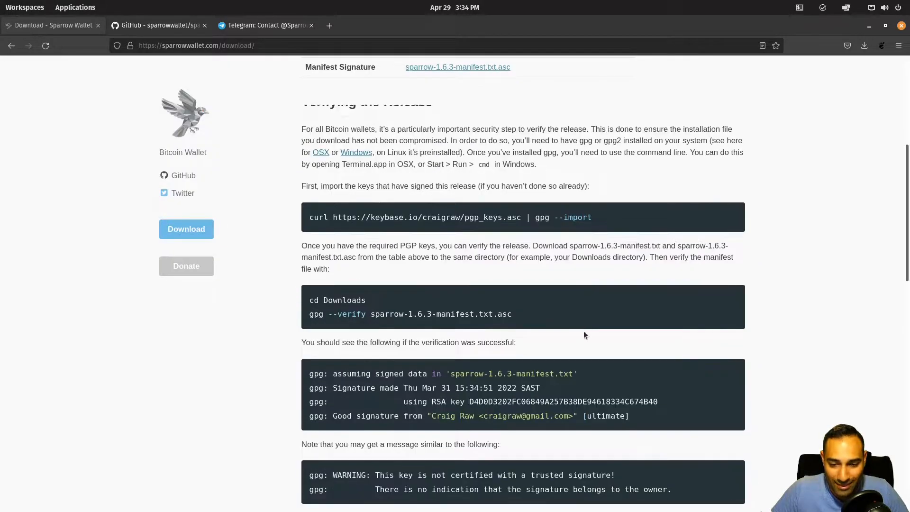
{"action": "scroll", "coordinate": [584, 331], "scroll_direction": "down", "scroll_amount": 8}
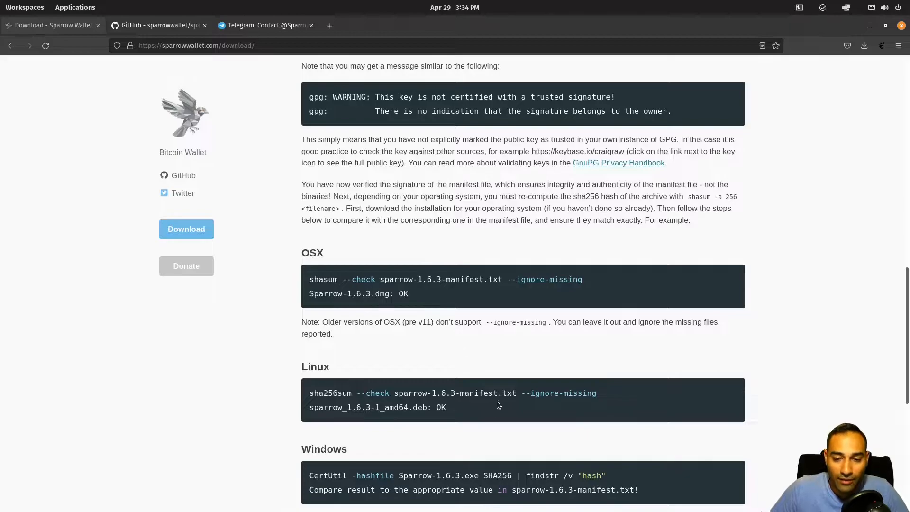
{"action": "triple_click", "coordinate": [504, 394]}
{"action": "right_click", "coordinate": [505, 396]}
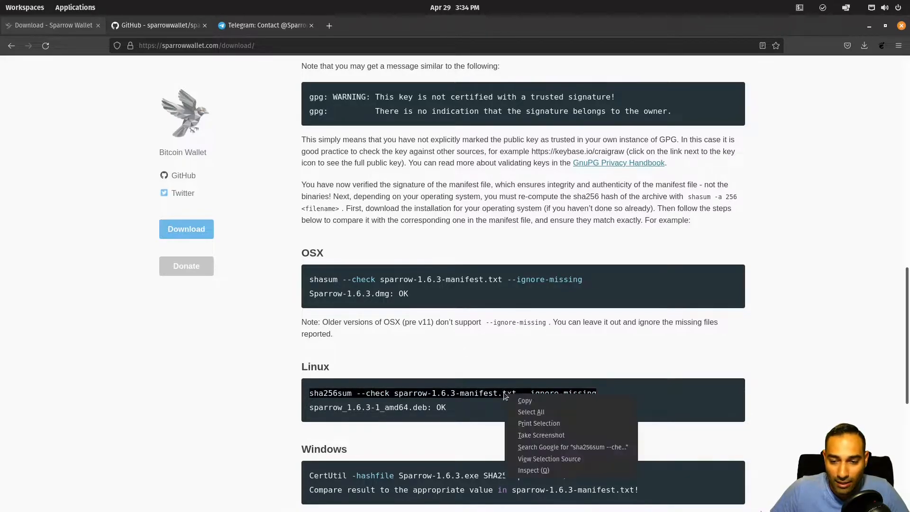
{"action": "left_click", "coordinate": [524, 402]}
Step: Run the sha256sum check so sparrow_1.6.3-1_amd64.deb reports OK
{"action": "key", "text": "alt+Tab"}
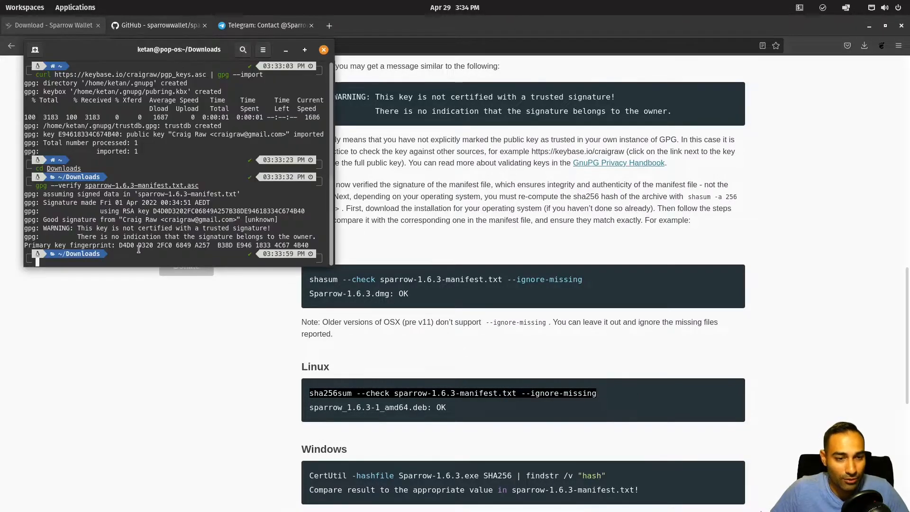
{"action": "right_click", "coordinate": [127, 260]}
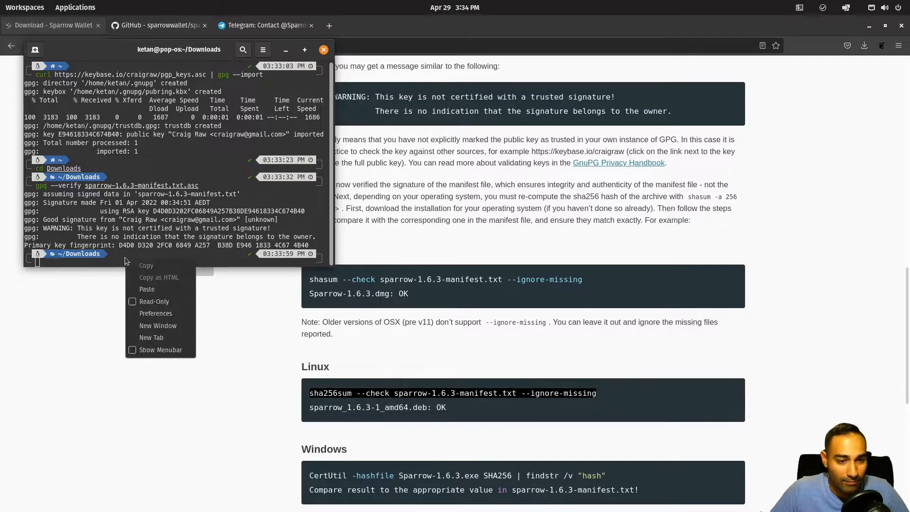
{"action": "left_click", "coordinate": [147, 289]}
{"action": "key", "text": "Return"}
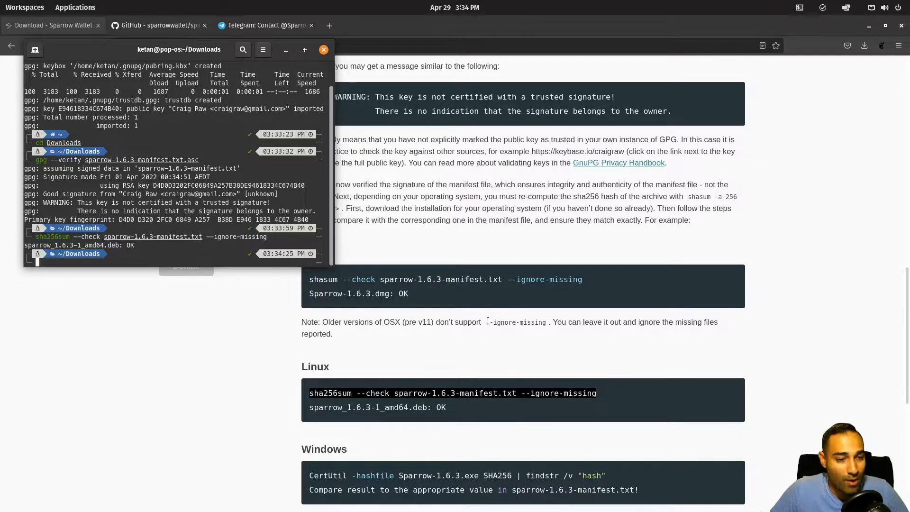
Step: Install the package with sudo dpkg -i sparrow_1.6.3-1_amd64.deb, entering the account password
{"action": "type", "text": "sudo dpkg -i spa"}
{"action": "key", "text": "Tab"}
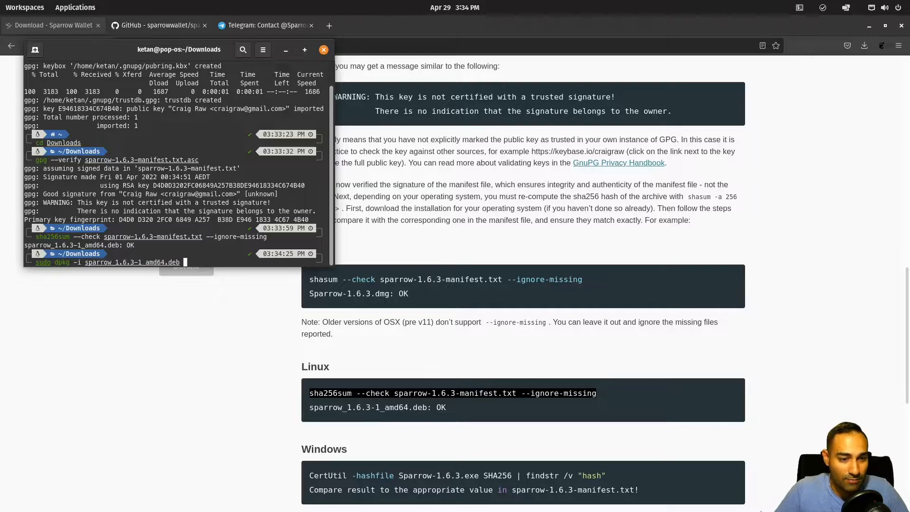
{"action": "key", "text": "Return"}
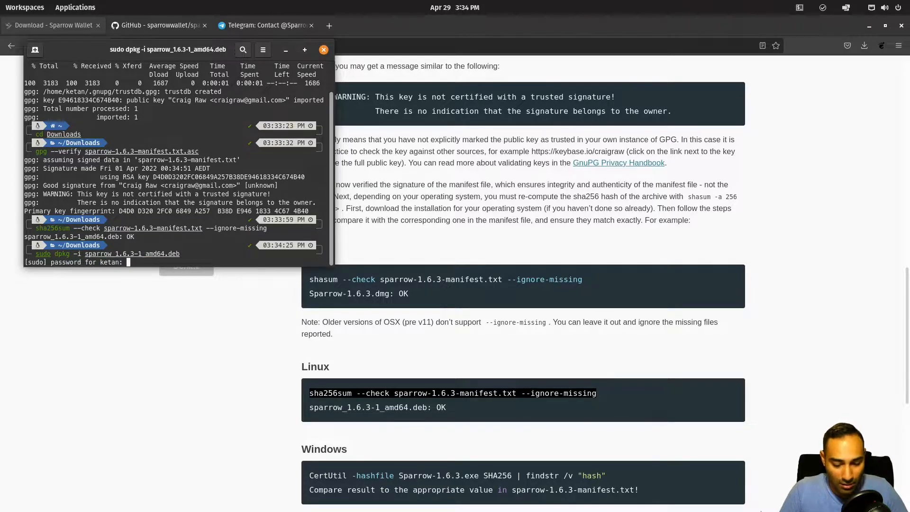
{"action": "key", "text": "Return"}
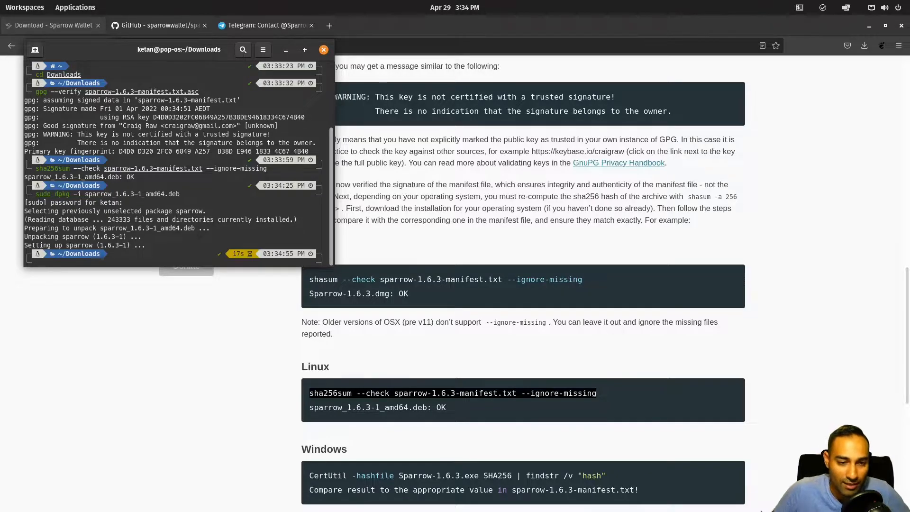
{"action": "left_click", "coordinate": [71, 10]}
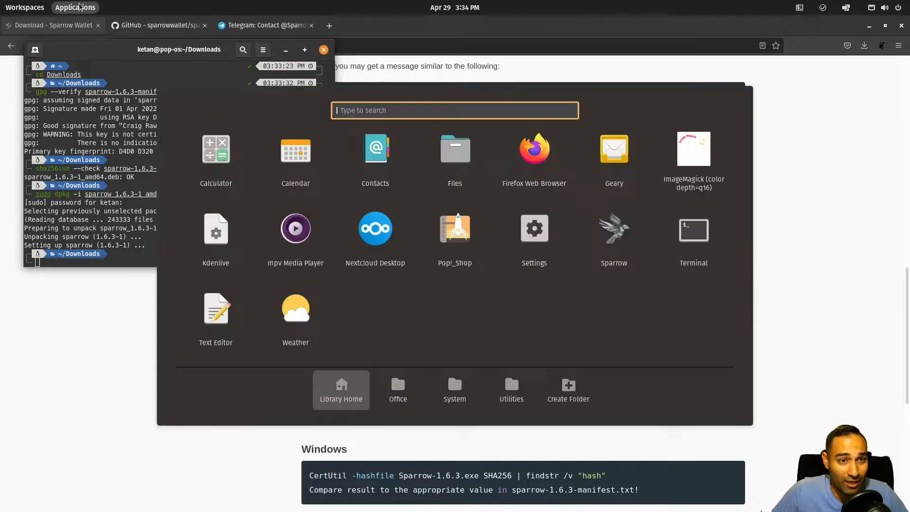
Step: Launch Sparrow, page through the public server, Bitcoin Core and private Electrum intros, reach server settings
{"action": "left_click", "coordinate": [635, 227]}
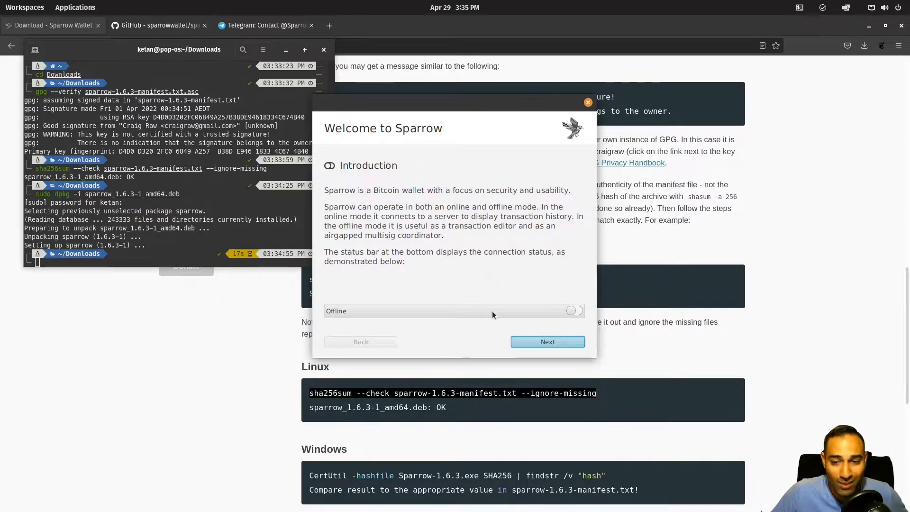
{"action": "left_click", "coordinate": [548, 342]}
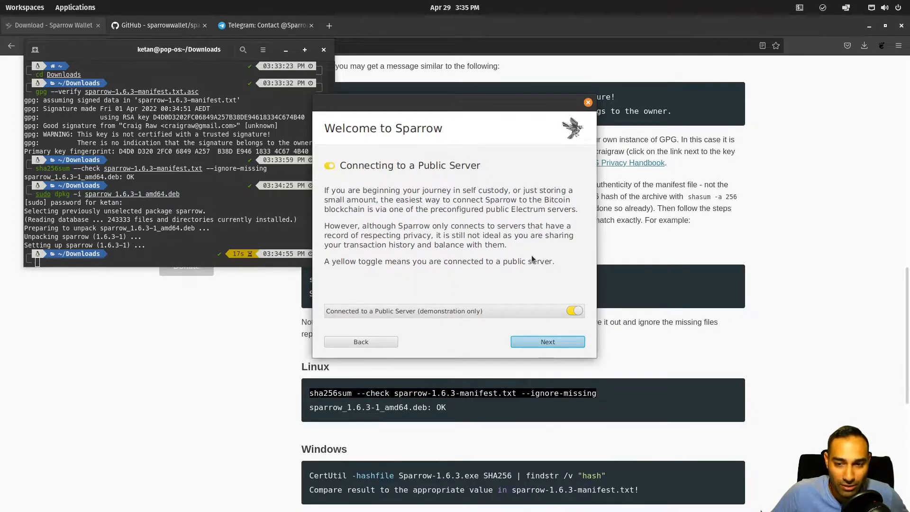
{"action": "left_click", "coordinate": [555, 347]}
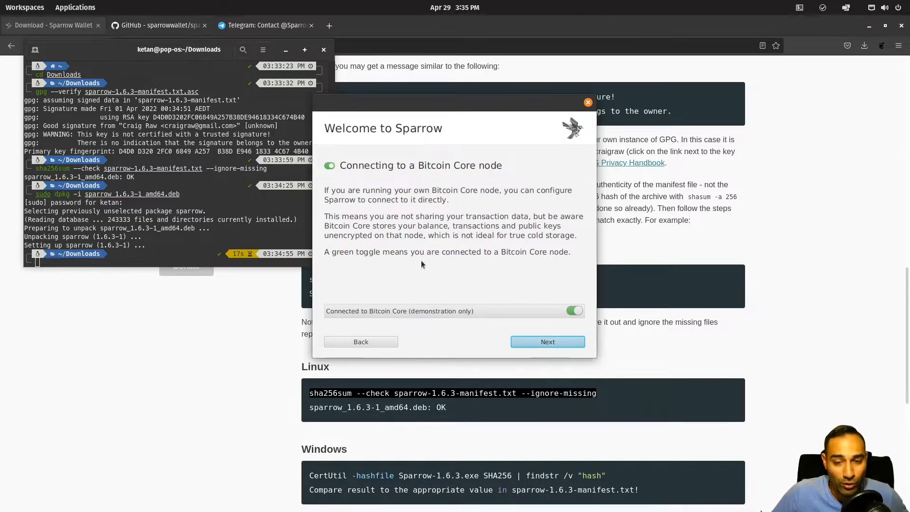
{"action": "left_click", "coordinate": [552, 346]}
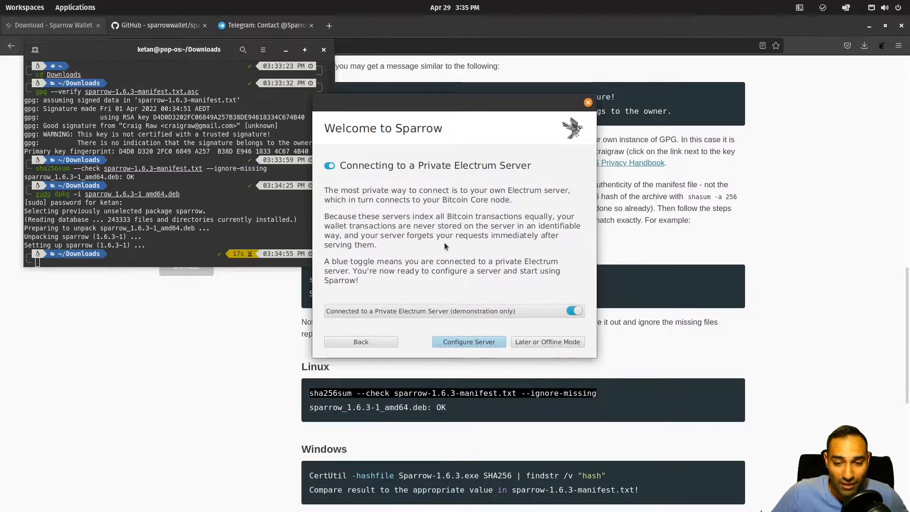
{"action": "left_click", "coordinate": [479, 341]}
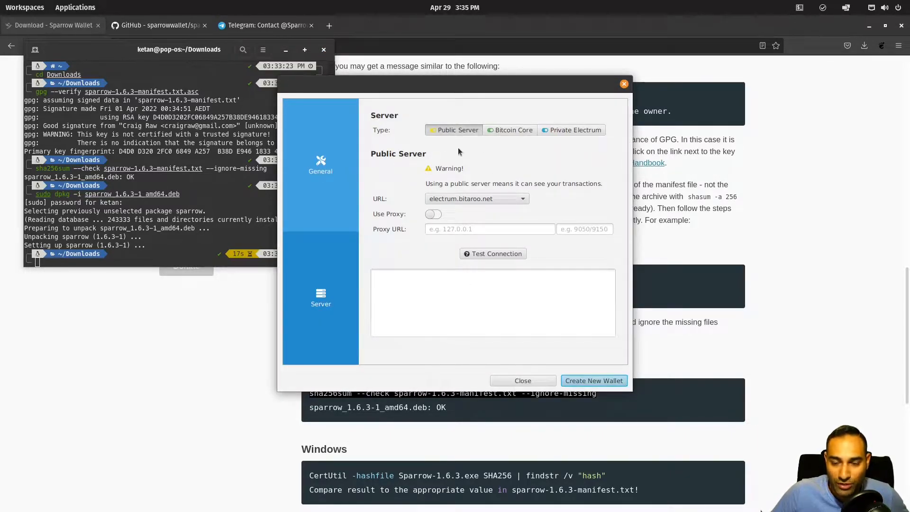
Step: Compare the server types and set the connection to Private Electrum
{"action": "left_click", "coordinate": [503, 131]}
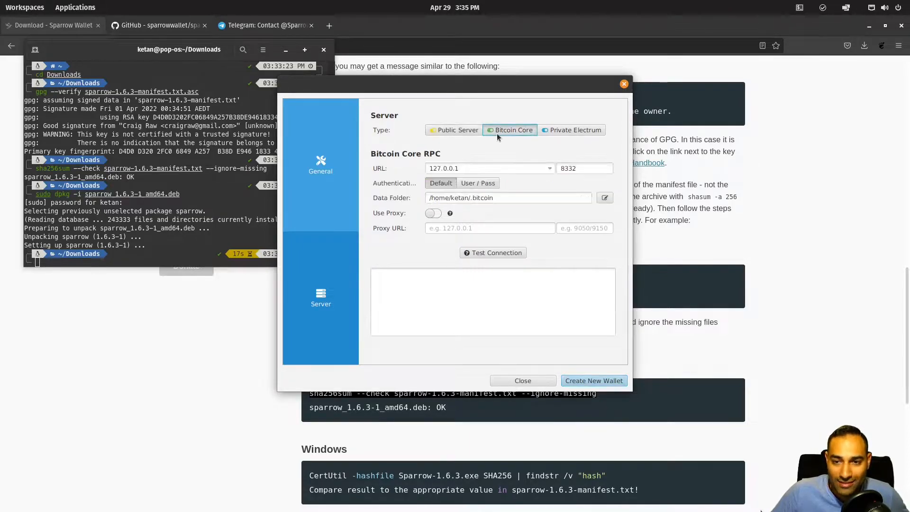
{"action": "left_click", "coordinate": [453, 131]}
{"action": "left_click", "coordinate": [510, 131]}
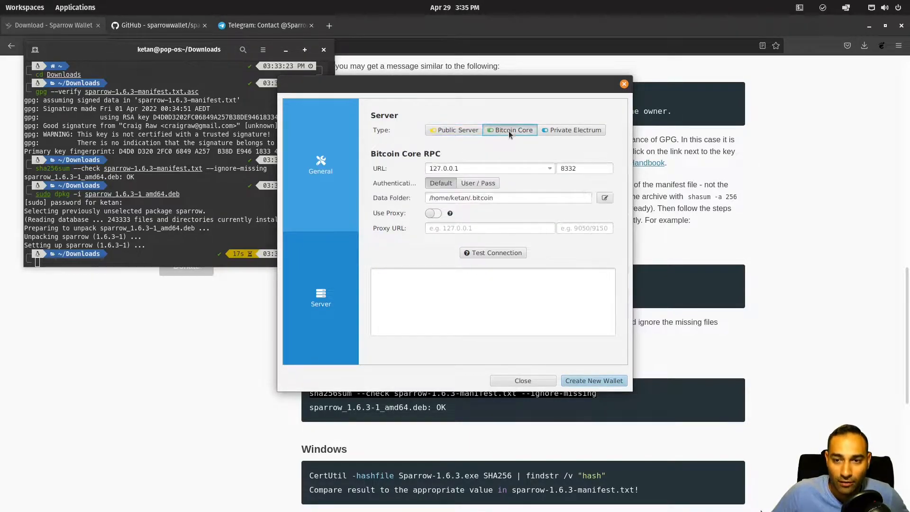
{"action": "left_click", "coordinate": [581, 131]}
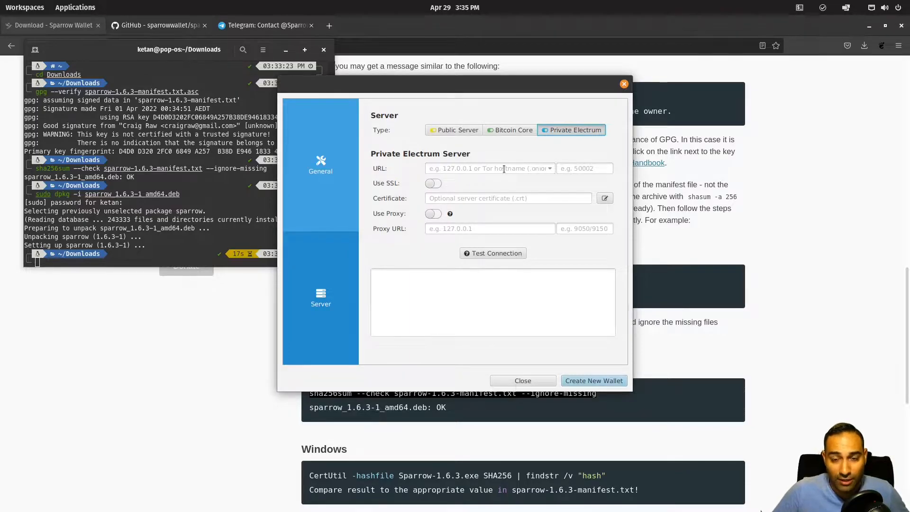
Step: Enter 192.168.55.30 port 50002 with SSL on, and test the connection to Fulcrum 1.6.0
{"action": "left_click", "coordinate": [504, 169]}
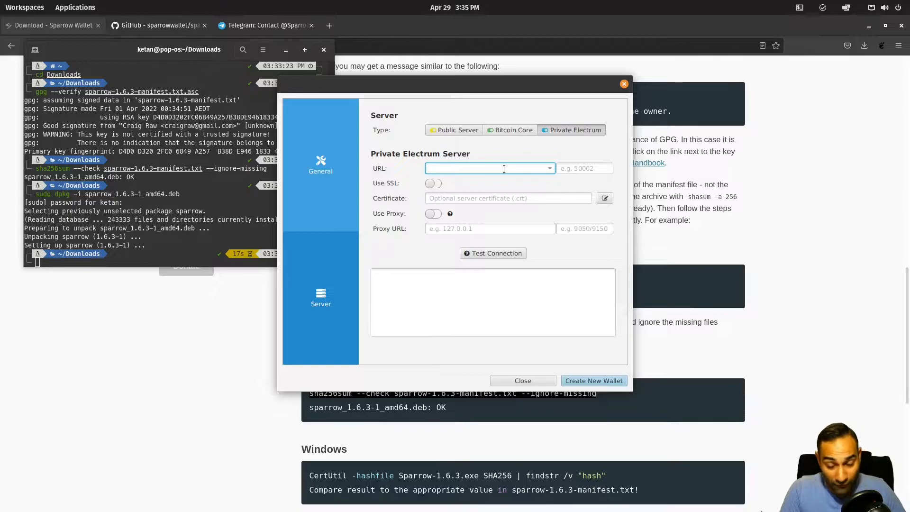
{"action": "type", "text": "1"}
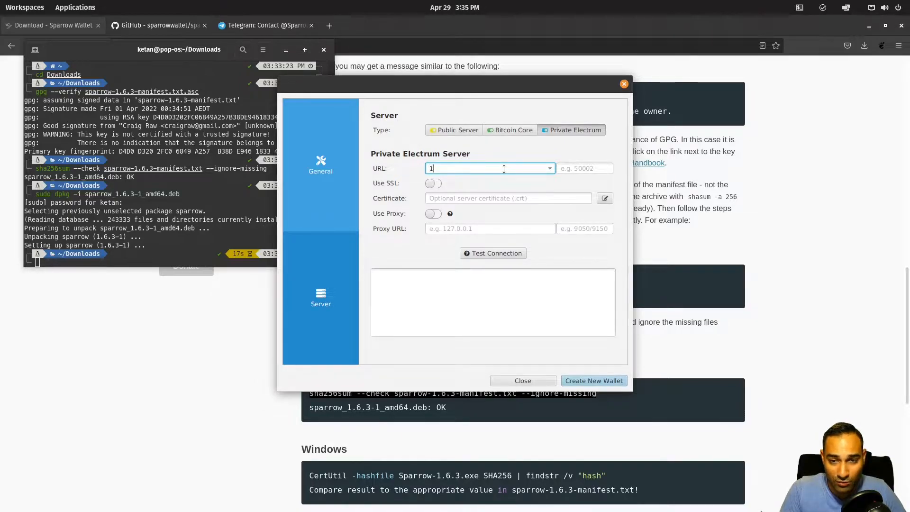
{"action": "type", "text": "92.168.55.30"}
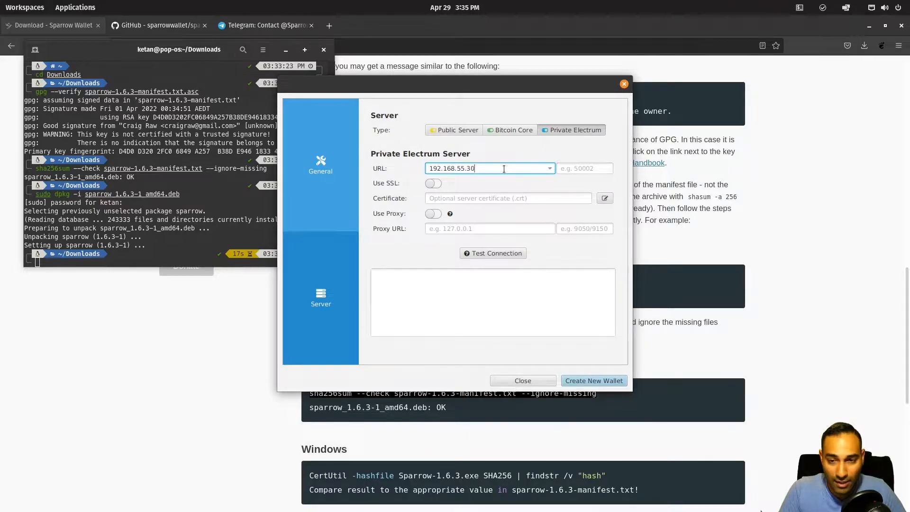
{"action": "key", "text": "Tab"}
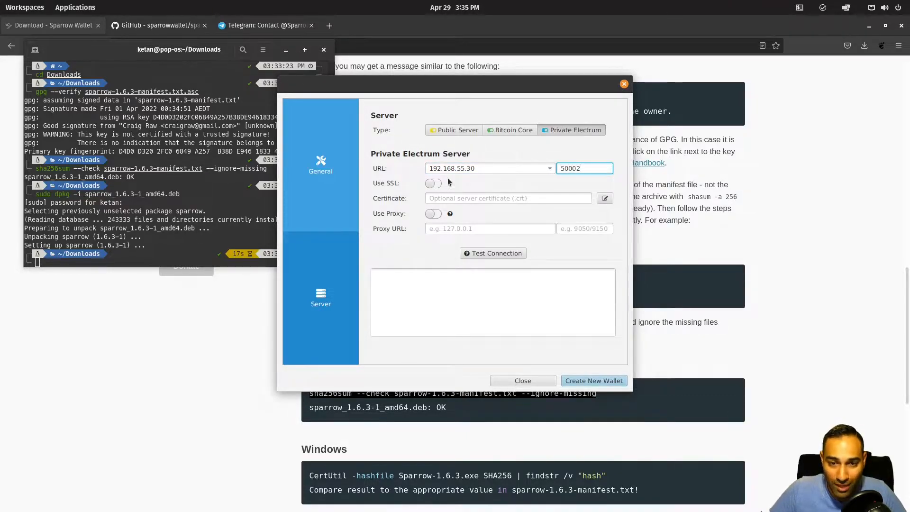
{"action": "left_click", "coordinate": [433, 183]}
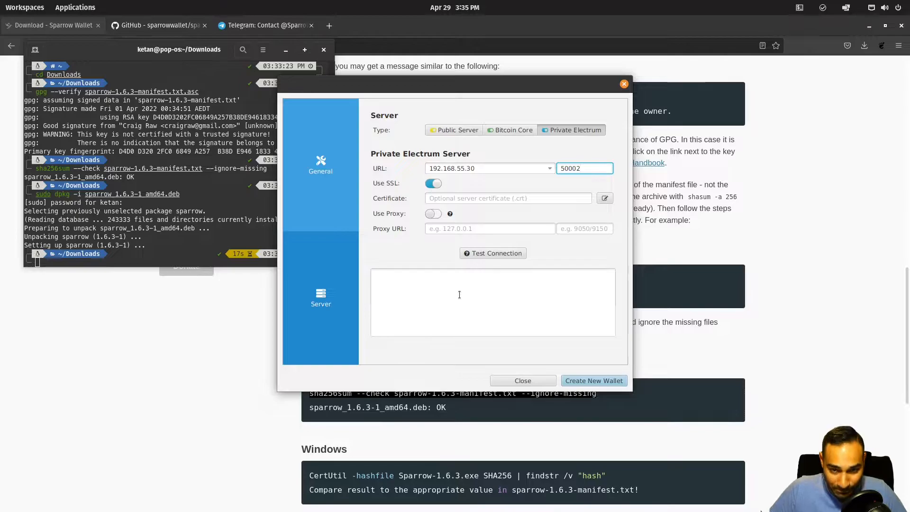
{"action": "left_click", "coordinate": [474, 254]}
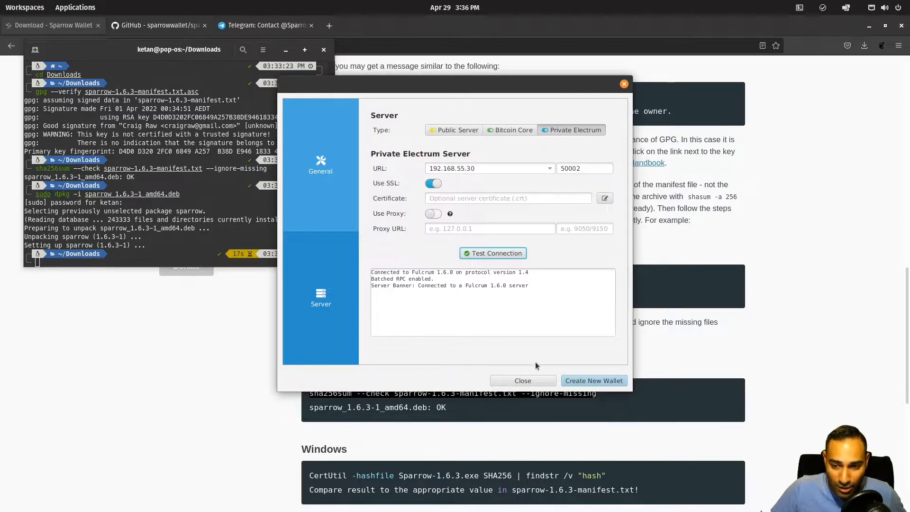
Step: Create a new wallet named HotWallet
{"action": "left_click", "coordinate": [595, 380]}
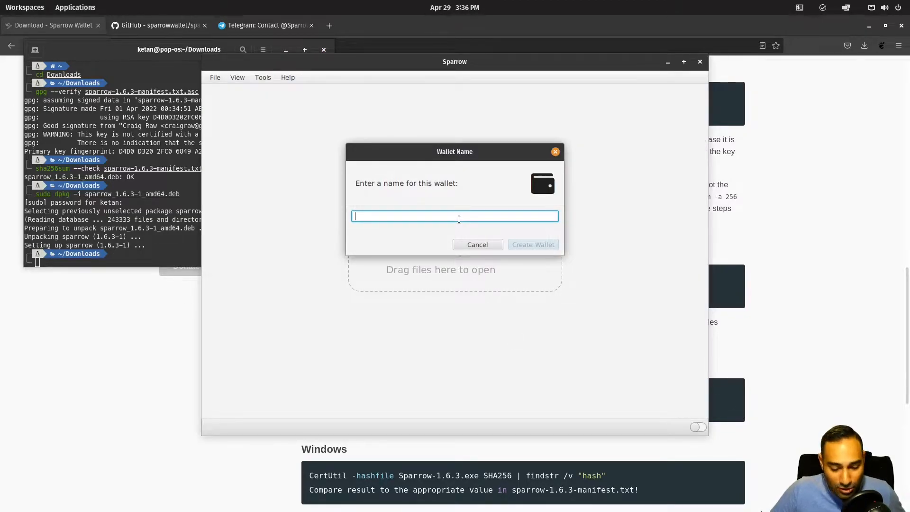
{"action": "type", "text": "HotWallet"}
{"action": "left_click", "coordinate": [525, 245]}
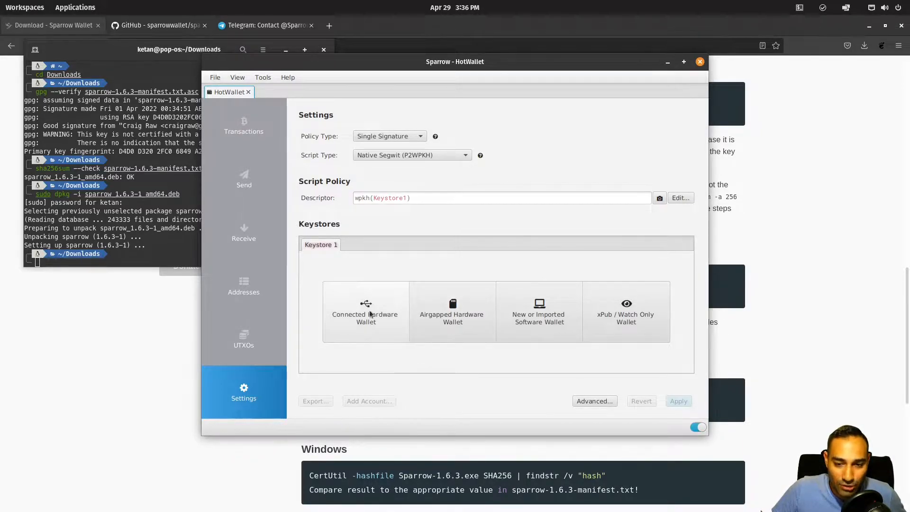
Step: Add a Software Wallet keystore and set the new BIP39 seed to 12 words
{"action": "left_click", "coordinate": [382, 319]}
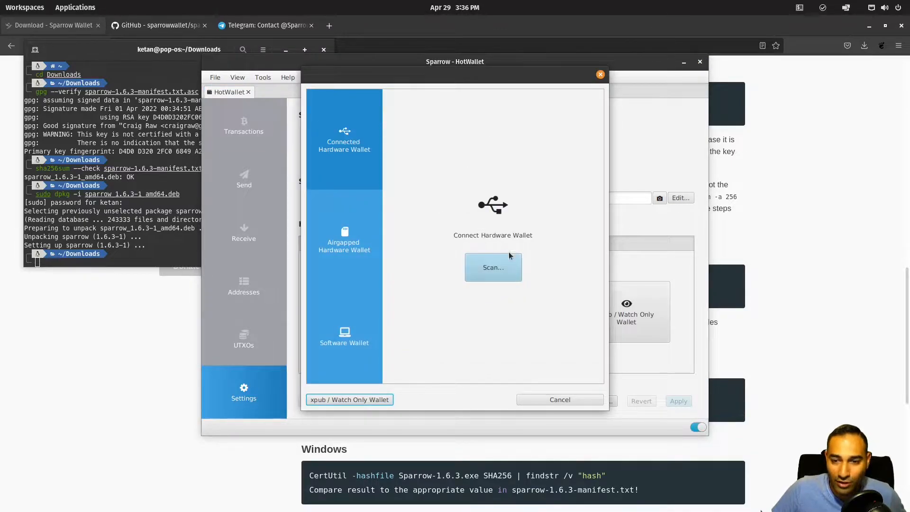
{"action": "left_click", "coordinate": [353, 246]}
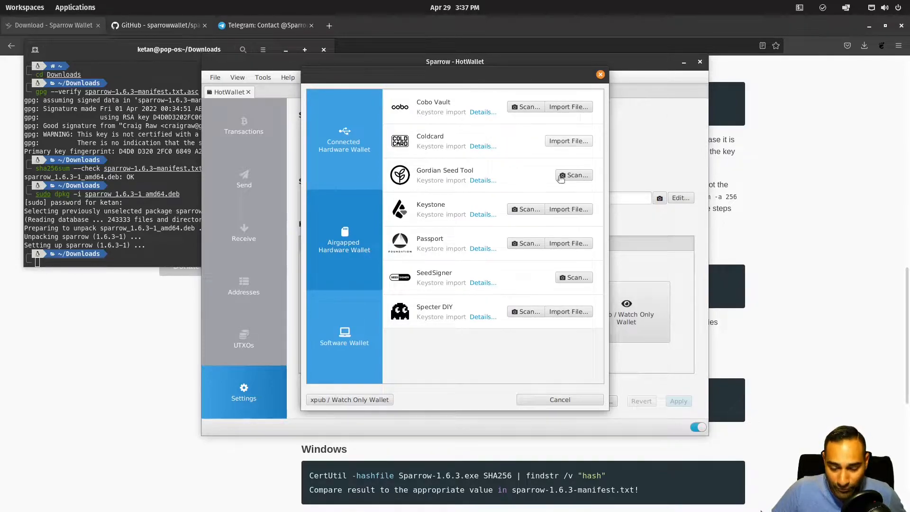
{"action": "left_click", "coordinate": [360, 348]}
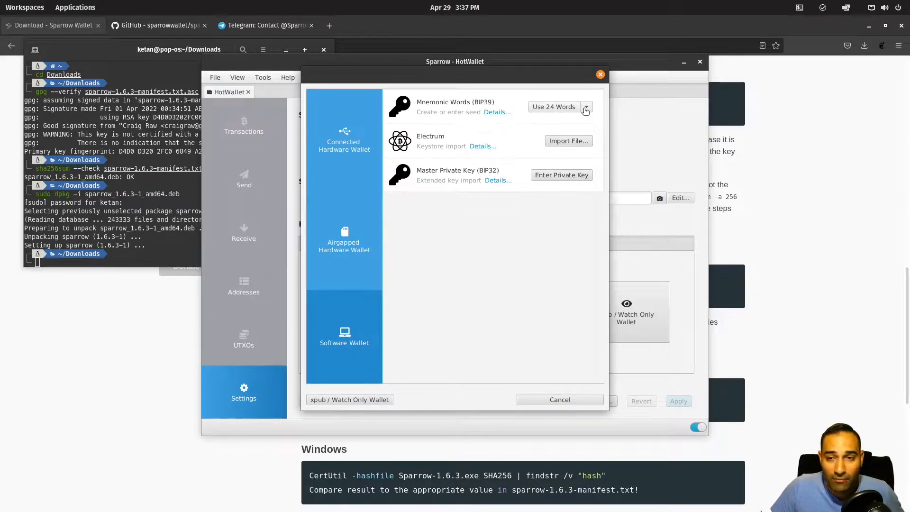
{"action": "left_click", "coordinate": [586, 107]}
{"action": "left_click", "coordinate": [556, 171]}
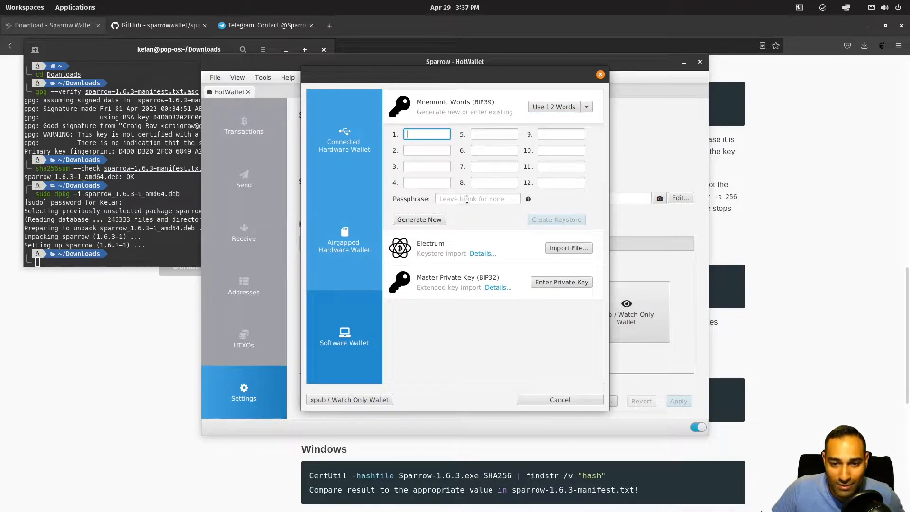
Step: Generate a new random 12-word seed and add a seed passphrase
{"action": "left_click", "coordinate": [412, 220]}
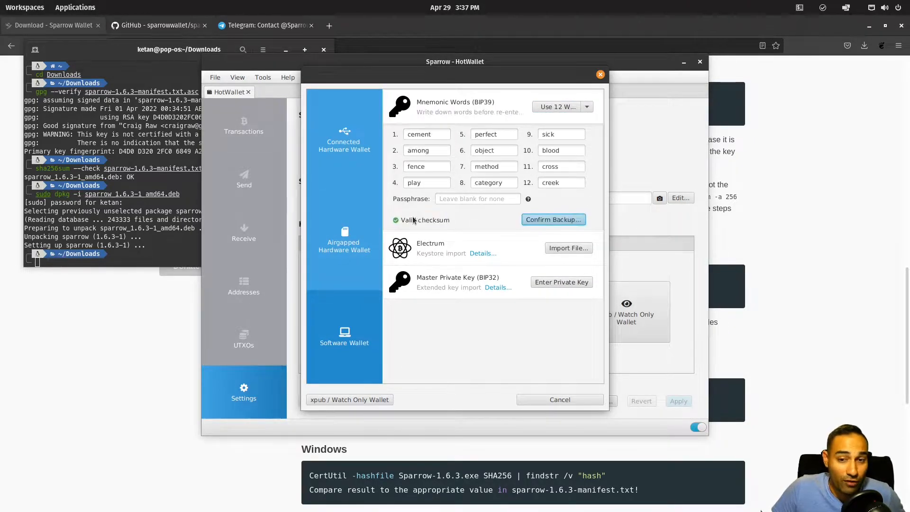
{"action": "left_click", "coordinate": [482, 201]}
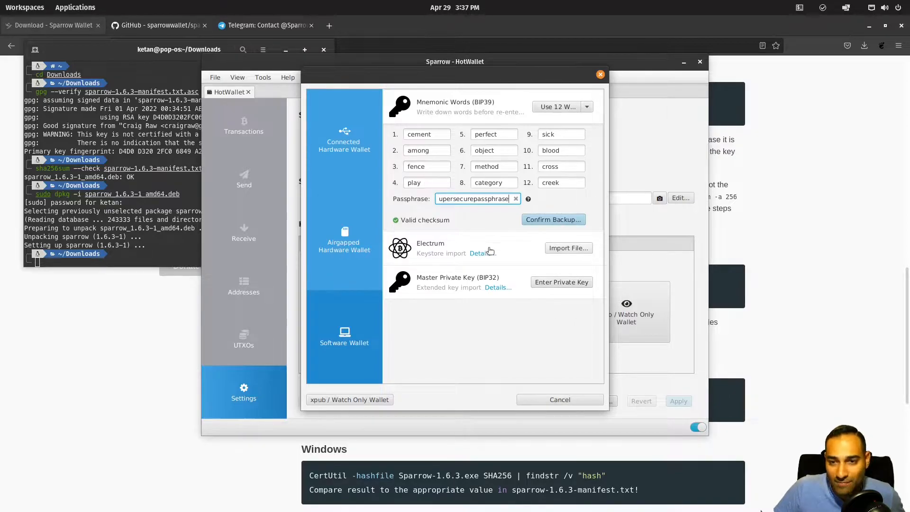
Step: Confirm the seed backup, keeping the seed-word screenshot beside the dialog, and start re-entering the words
{"action": "left_click", "coordinate": [554, 219]}
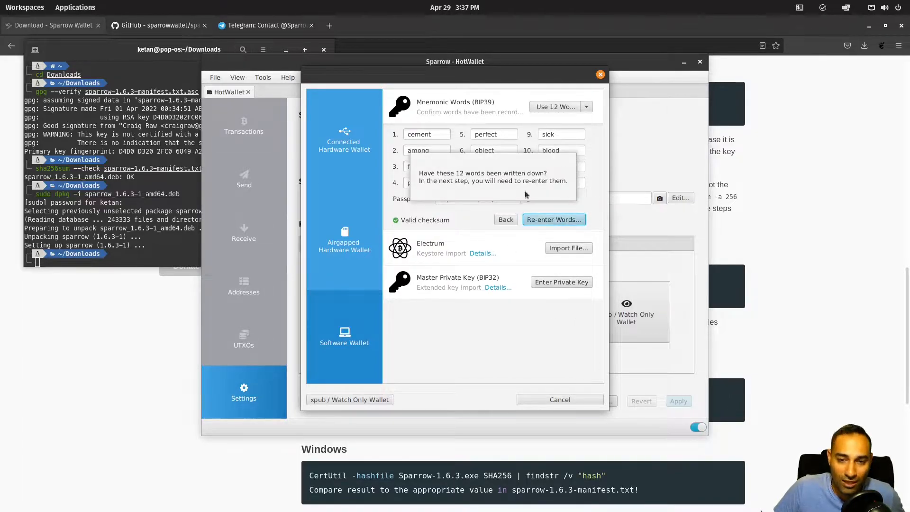
{"action": "left_click", "coordinate": [505, 222]}
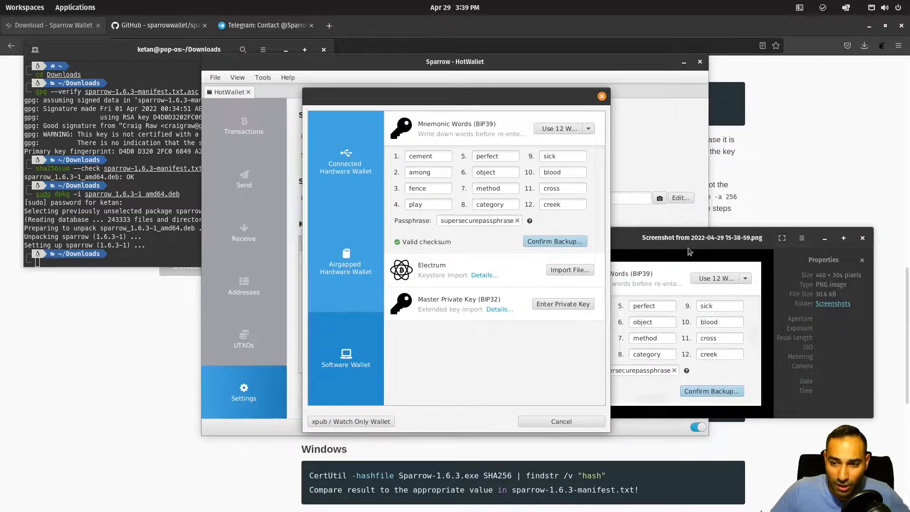
{"action": "left_click_drag", "start_coordinate": [690, 242], "coordinate": [778, 143]}
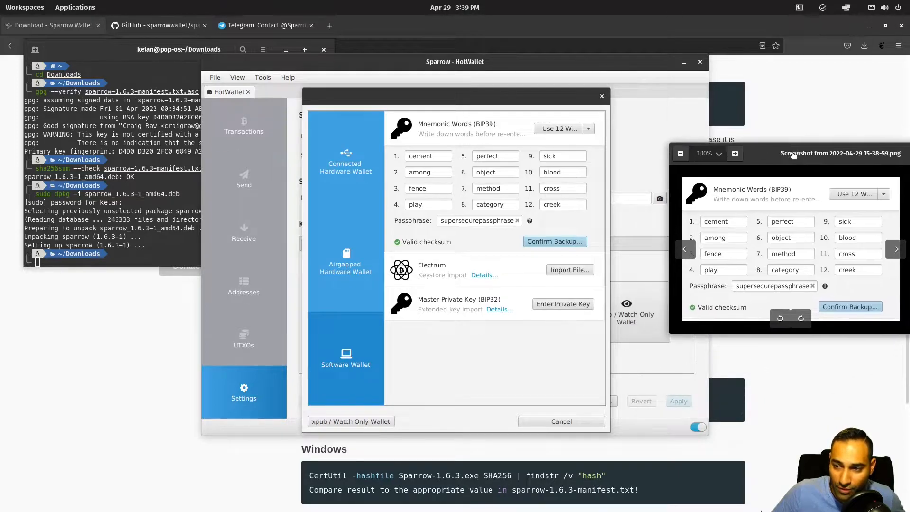
{"action": "left_click", "coordinate": [488, 340]}
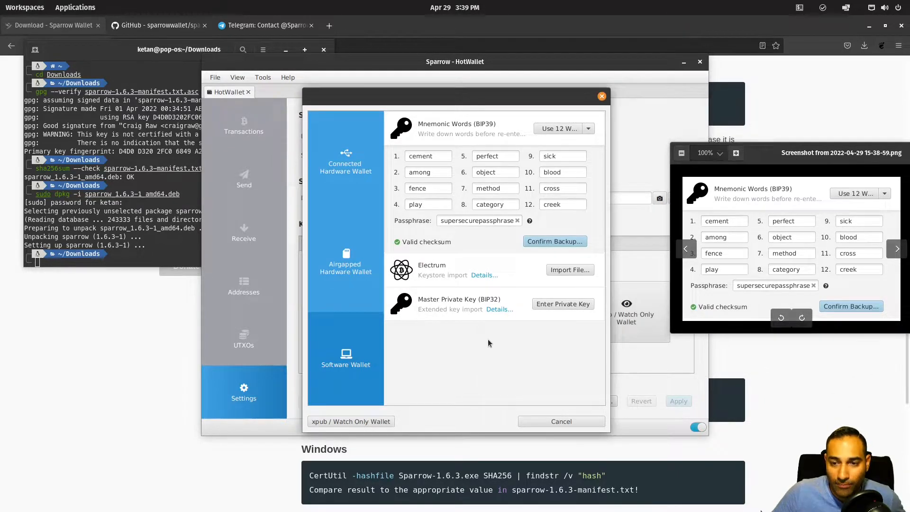
{"action": "left_click", "coordinate": [556, 243]}
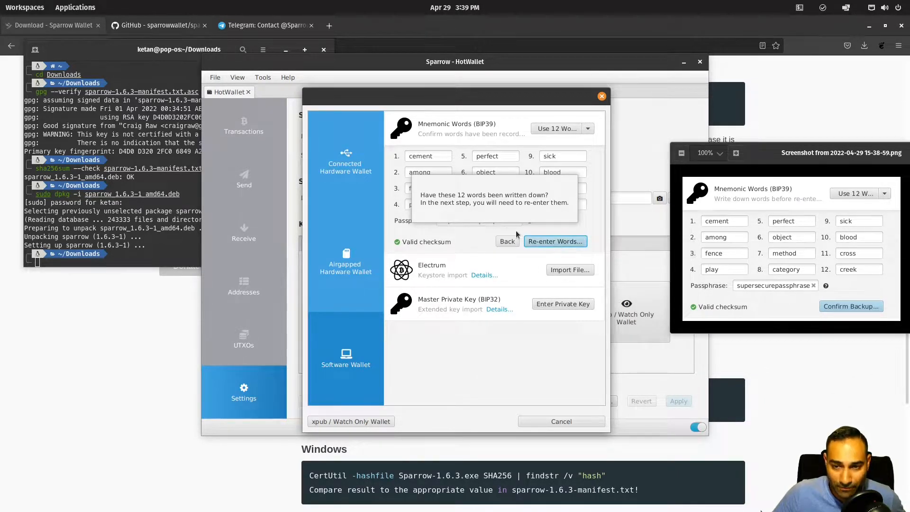
{"action": "left_click", "coordinate": [554, 242]}
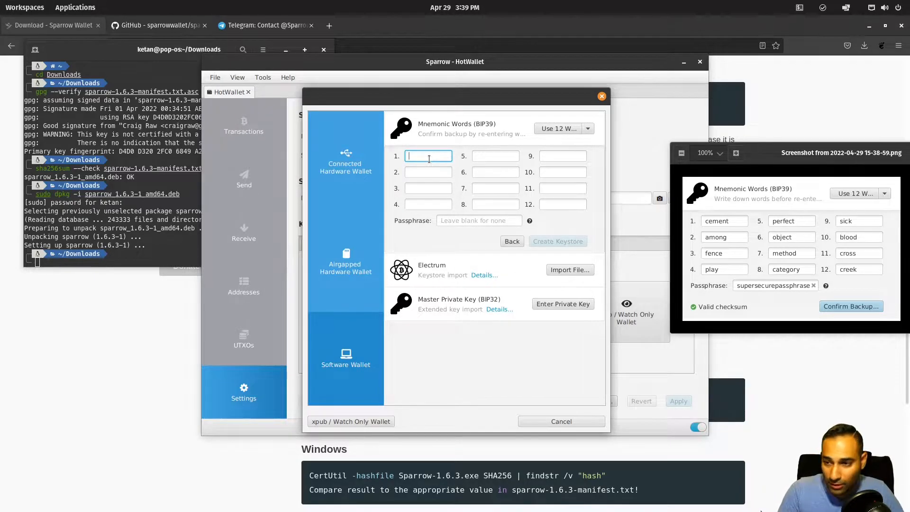
Step: Re-enter the first six seed words, correcting a typo in word 6
{"action": "key", "text": "Tab"}
{"action": "key", "text": "Tab"}
{"action": "key", "text": "Tab"}
{"action": "key", "text": "Tab"}
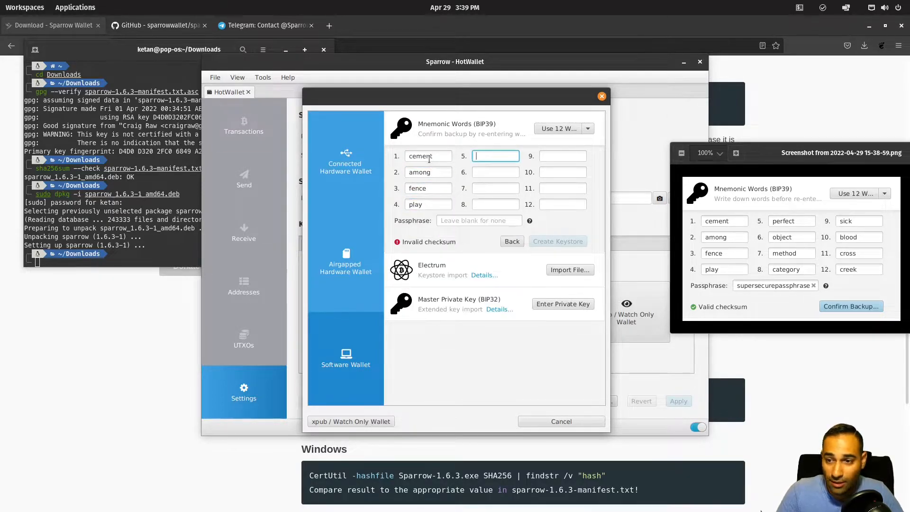
{"action": "key", "text": "Tab"}
{"action": "key", "text": "Tab"}
Step: Re-enter seed words 7 to 12 and the passphrase, then create the keystore
{"action": "key", "text": "Tab"}
{"action": "key", "text": "Tab"}
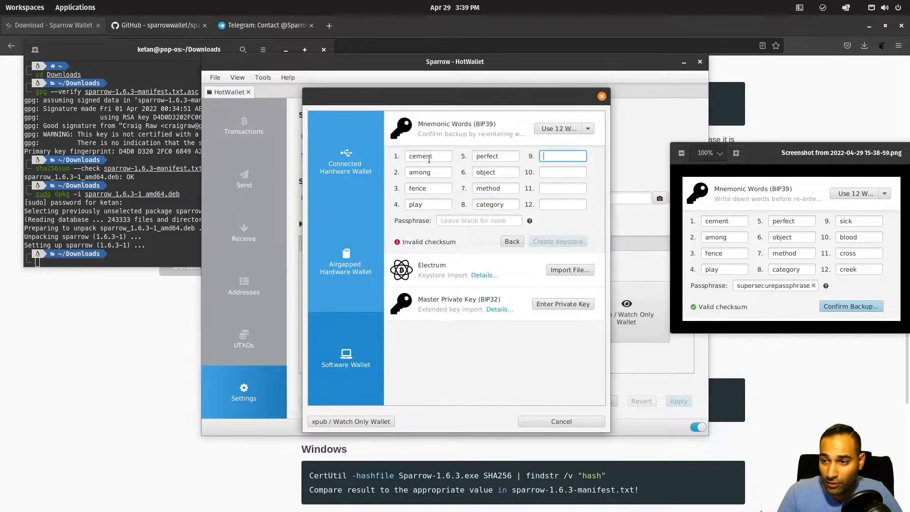
{"action": "key", "text": "Tab"}
{"action": "key", "text": "Tab"}
{"action": "key", "text": "Tab"}
{"action": "key", "text": "Tab"}
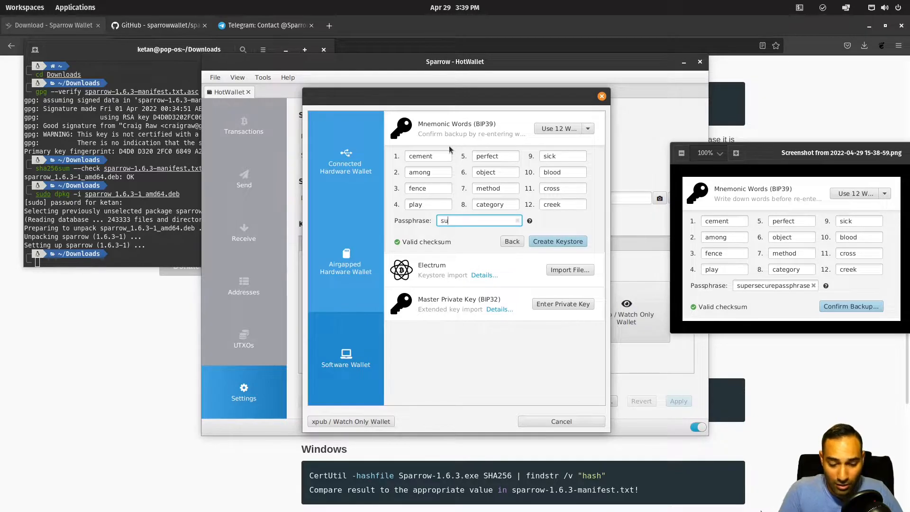
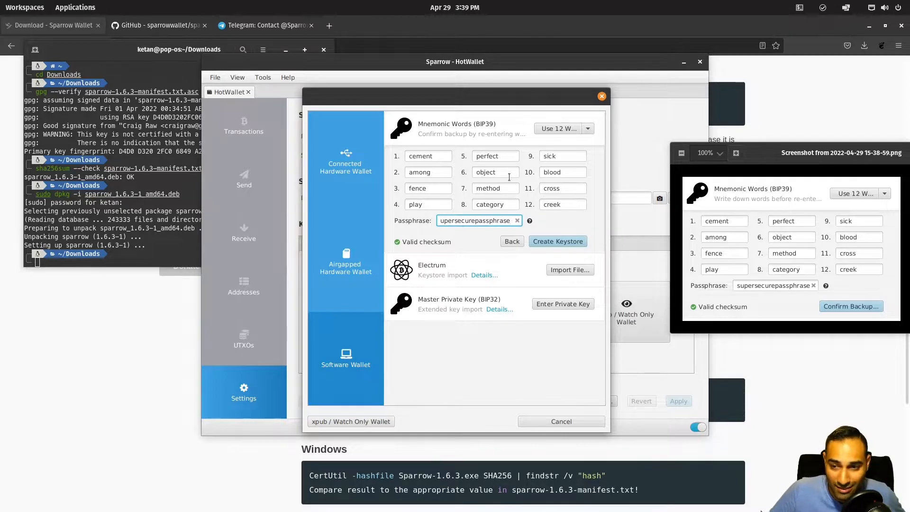
{"action": "left_click", "coordinate": [556, 242]}
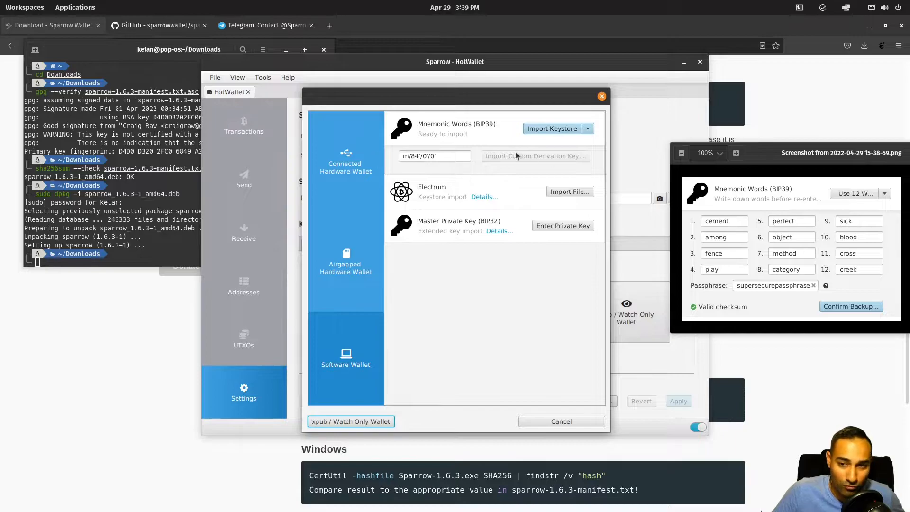
Step: Import the BIP39 keystore into HotWallet, confirming it with the seed passphrase
{"action": "left_click", "coordinate": [588, 129]}
{"action": "left_click", "coordinate": [556, 133]}
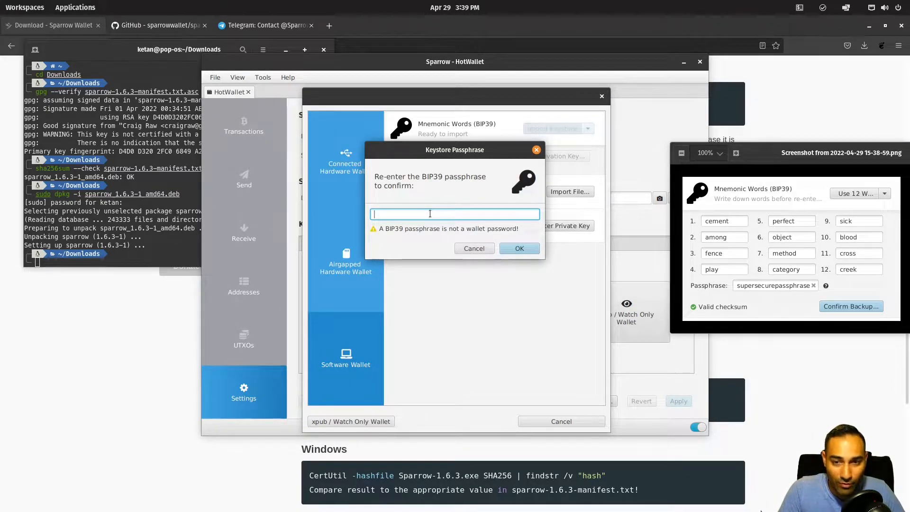
{"action": "key", "text": "Return"}
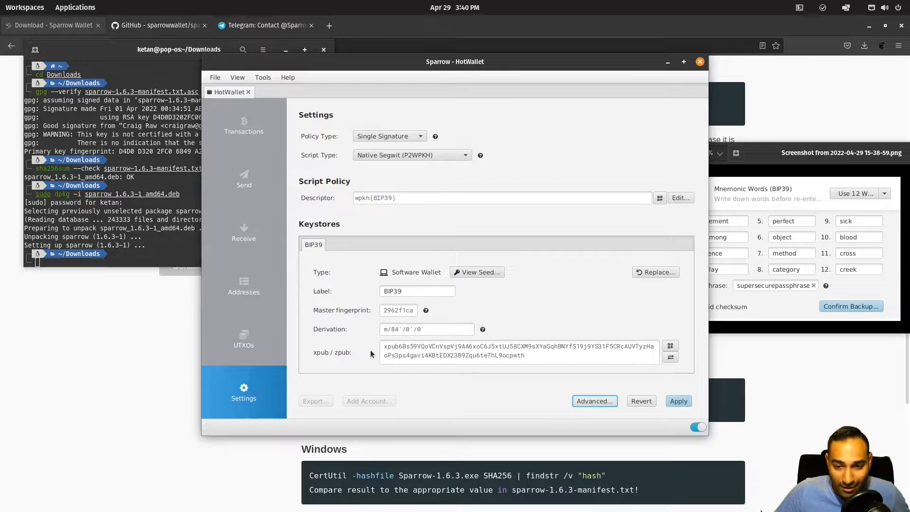
Step: Check the xpub and its QR code, switch the key display to zpub, and apply the settings
{"action": "left_click_drag", "start_coordinate": [385, 347], "coordinate": [560, 364]}
{"action": "left_click", "coordinate": [560, 364]}
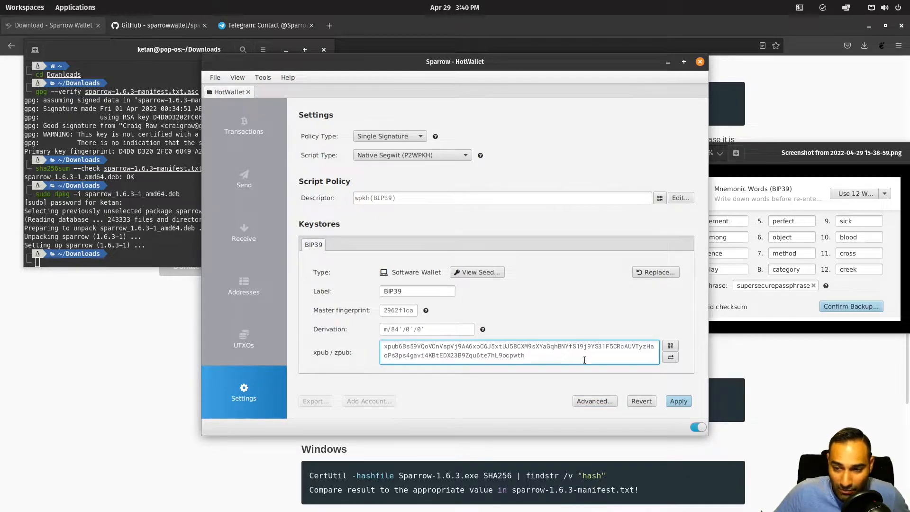
{"action": "left_click", "coordinate": [670, 346]}
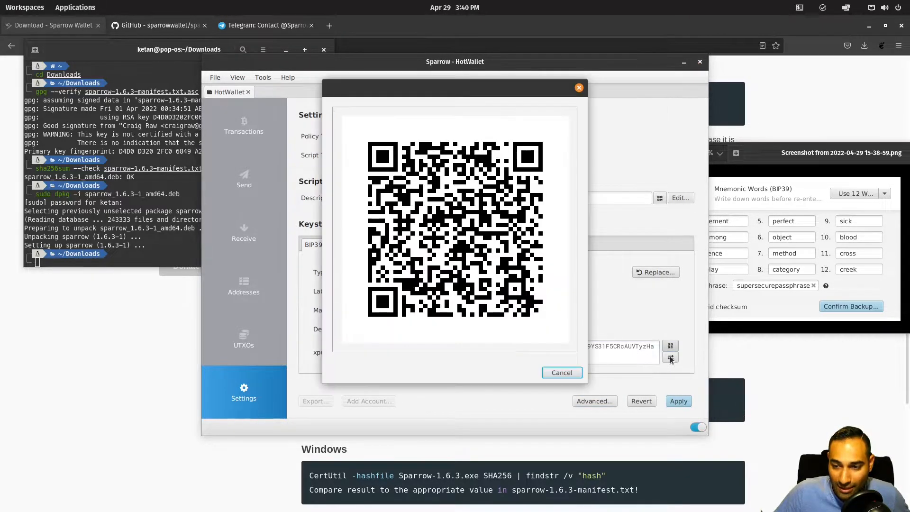
{"action": "left_click", "coordinate": [562, 373]}
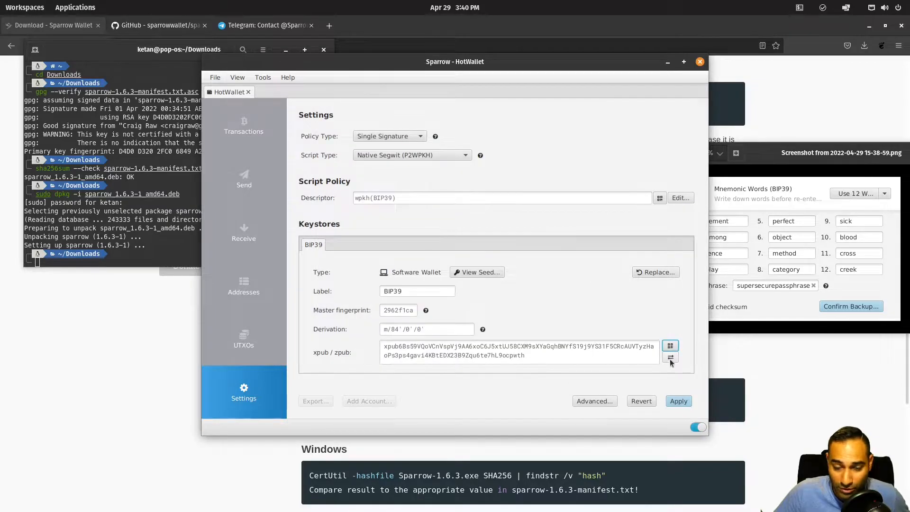
{"action": "left_click", "coordinate": [671, 361]}
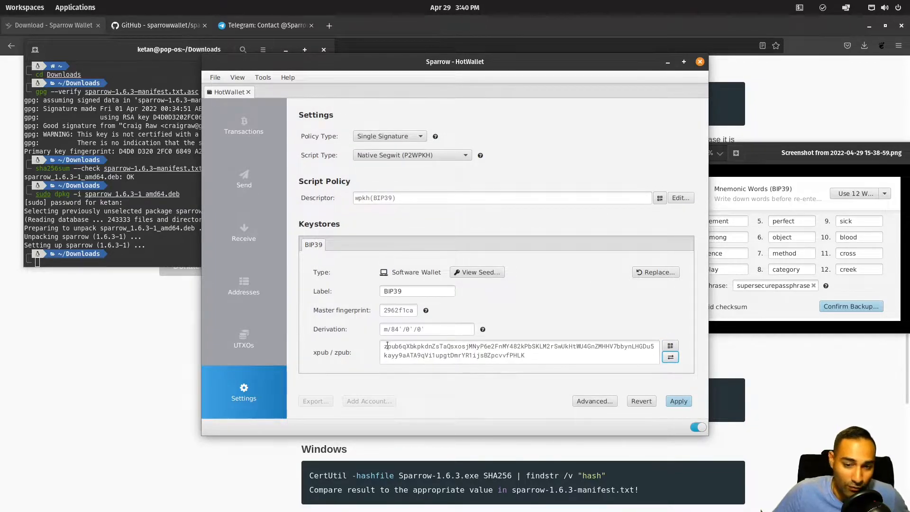
{"action": "left_click", "coordinate": [677, 403]}
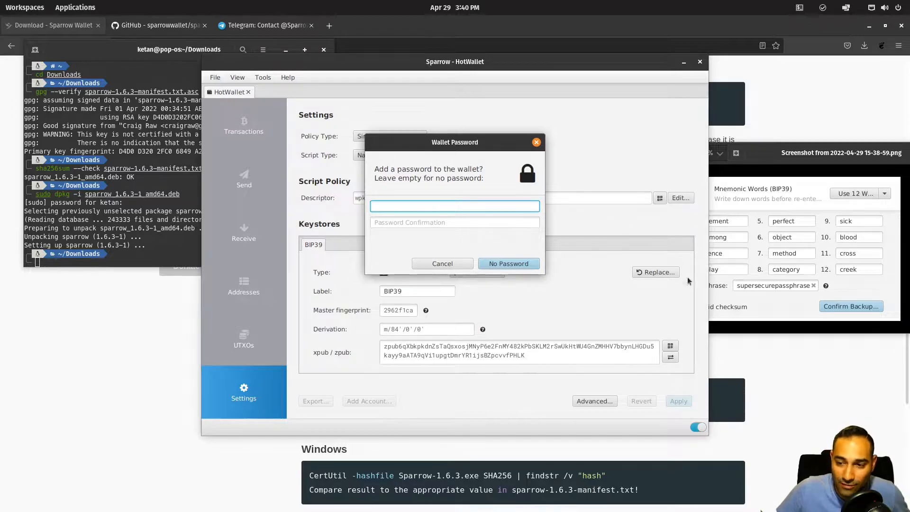
Step: Enter and confirm a wallet password for HotWallet, then set it to encrypt the wallet
{"action": "left_click", "coordinate": [778, 300]}
{"action": "left_click", "coordinate": [410, 209]}
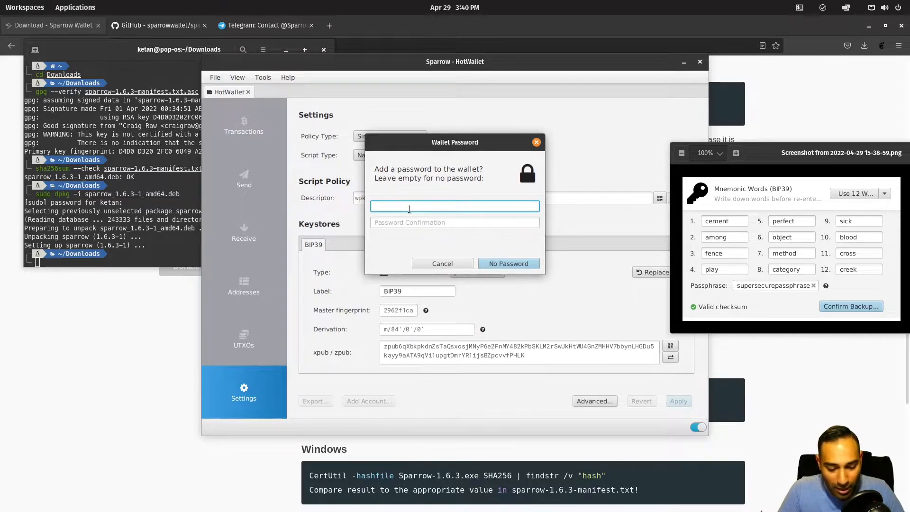
{"action": "type", "text": "****************"}
{"action": "key", "text": "Tab"}
{"action": "type", "text": "**************"}
{"action": "key", "text": "BackSpace"}
{"action": "key", "text": "BackSpace"}
{"action": "key", "text": "BackSpace"}
{"action": "key", "text": "BackSpace"}
{"action": "key", "text": "BackSpace"}
{"action": "key", "text": "BackSpace"}
{"action": "key", "text": "BackSpace"}
{"action": "key", "text": "BackSpace"}
{"action": "key", "text": "BackSpace"}
{"action": "key", "text": "BackSpace"}
{"action": "key", "text": "BackSpace"}
{"action": "key", "text": "BackSpace"}
{"action": "key", "text": "BackSpace"}
{"action": "key", "text": "BackSpace"}
{"action": "type", "text": "***************"}
{"action": "left_click", "coordinate": [519, 266]}
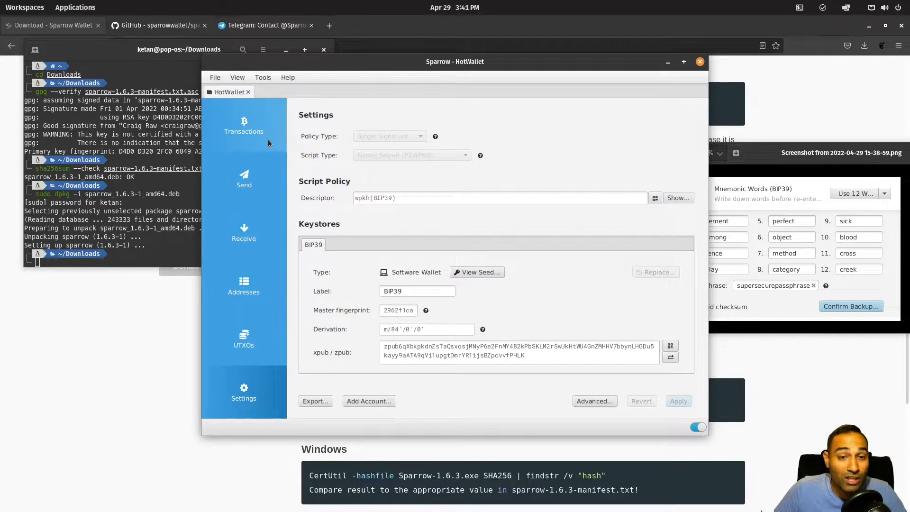
{"action": "left_click_drag", "start_coordinate": [454, 67], "coordinate": [415, 72]}
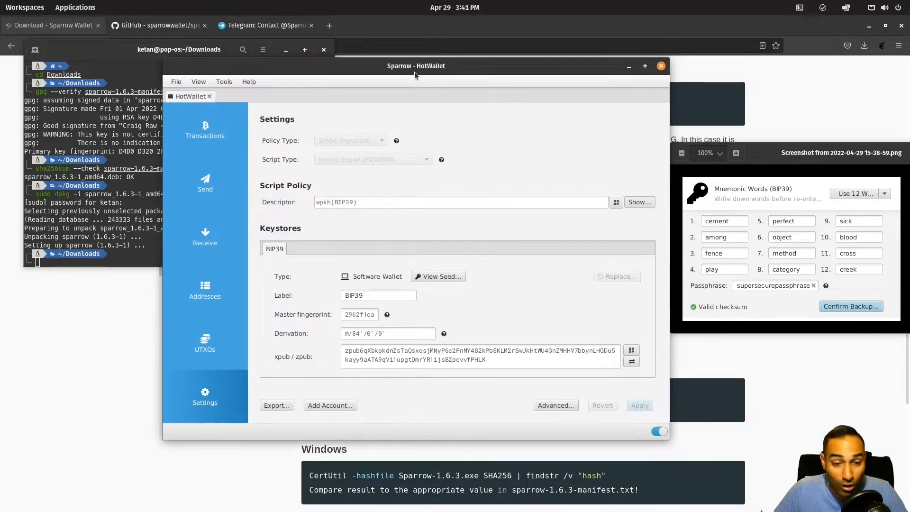
{"action": "left_click", "coordinate": [209, 248]}
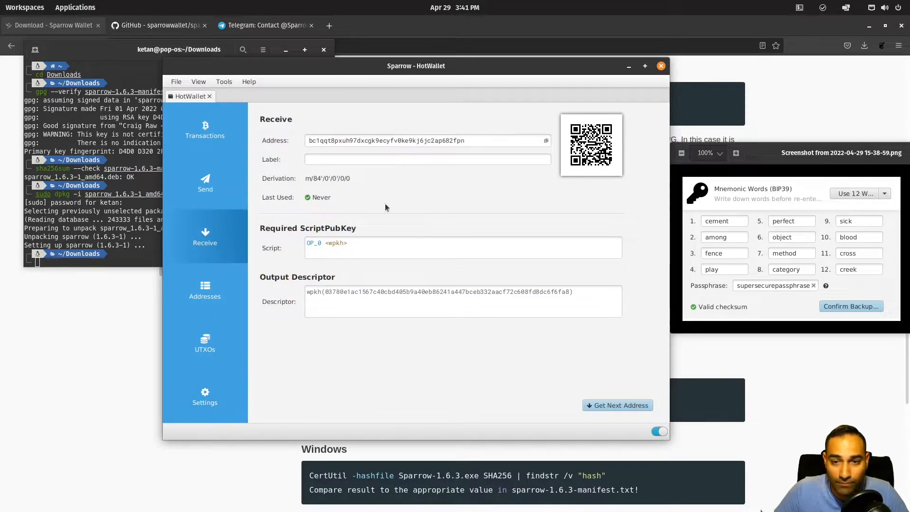
{"action": "left_click", "coordinate": [212, 304]}
{"action": "scroll", "coordinate": [445, 192], "scroll_direction": "down", "scroll_amount": 6}
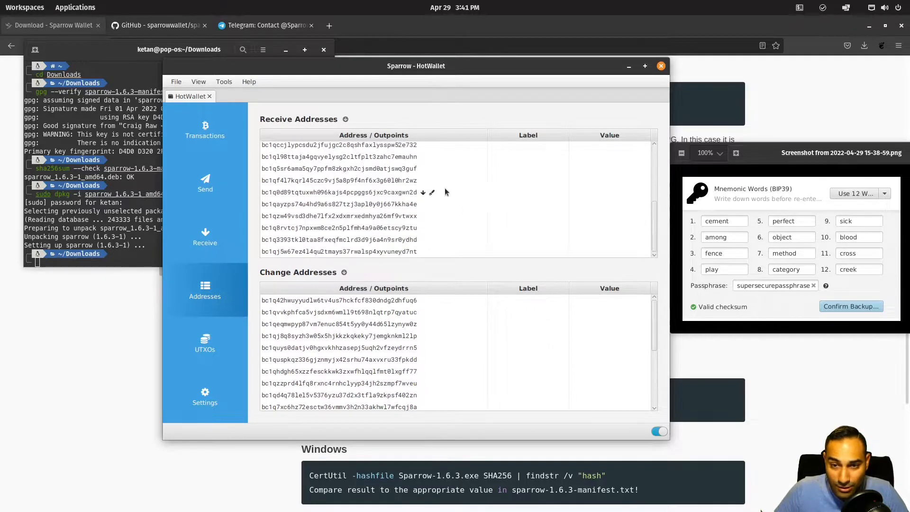
{"action": "scroll", "coordinate": [443, 211], "scroll_direction": "up", "scroll_amount": 6}
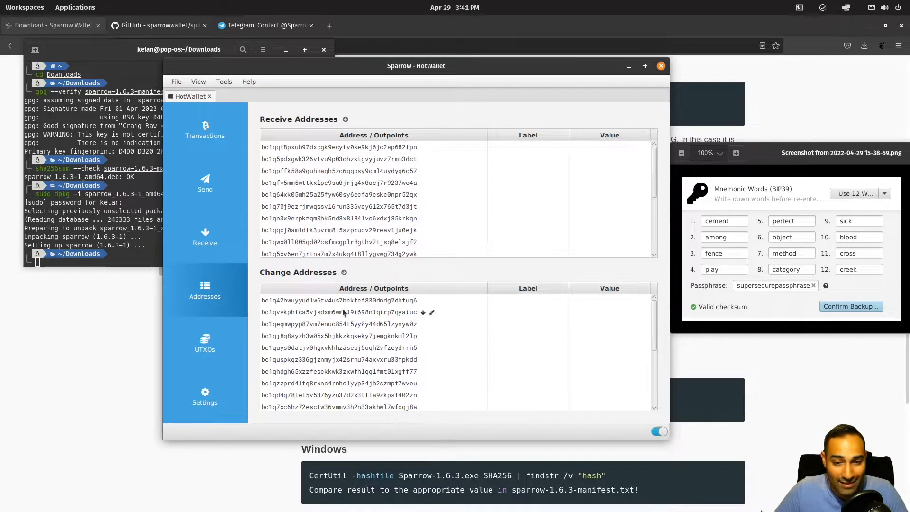
{"action": "left_click", "coordinate": [218, 131]}
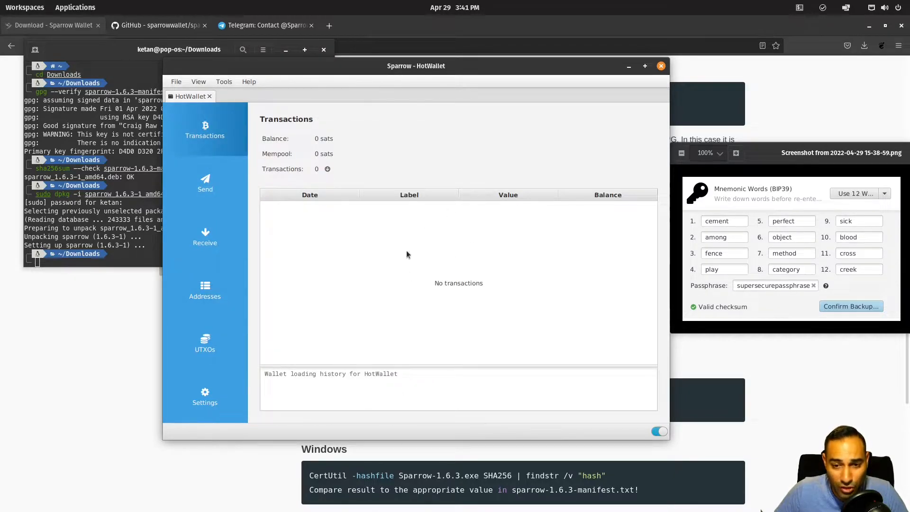
{"action": "left_click", "coordinate": [206, 181]}
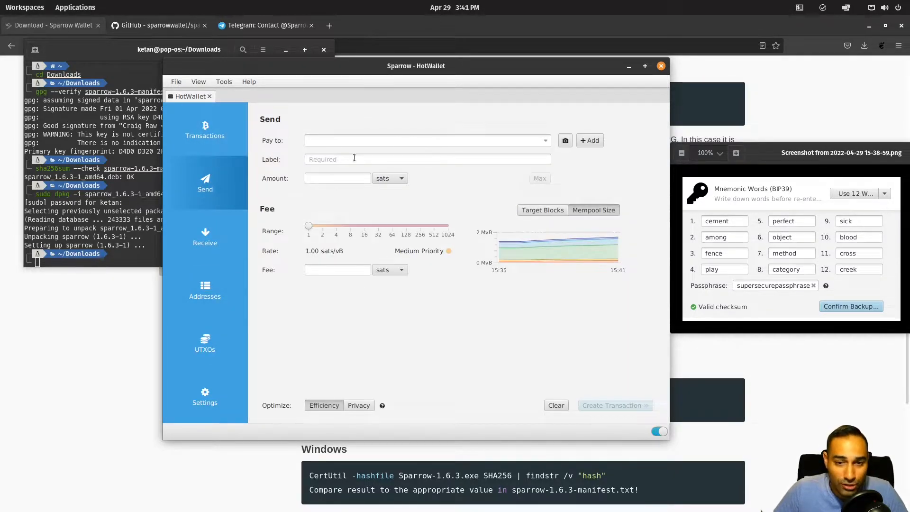
{"action": "left_click", "coordinate": [208, 344]}
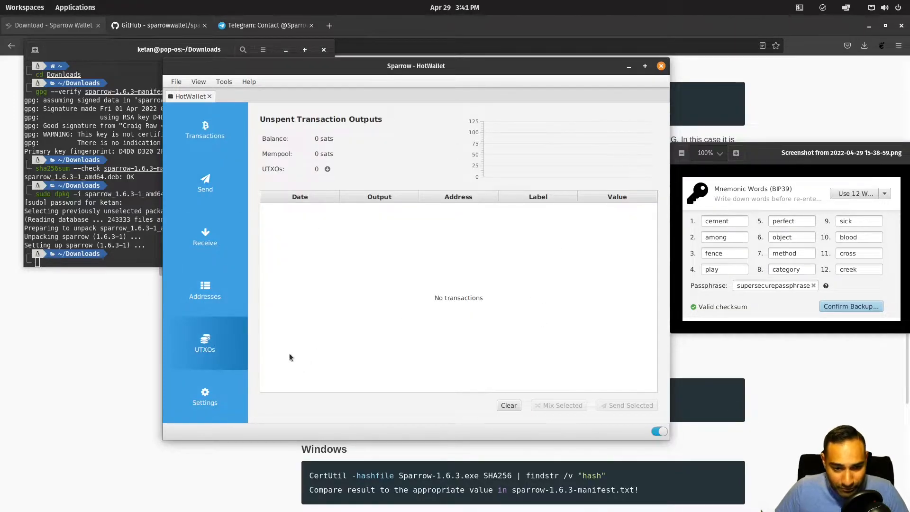
{"action": "left_click", "coordinate": [219, 404]}
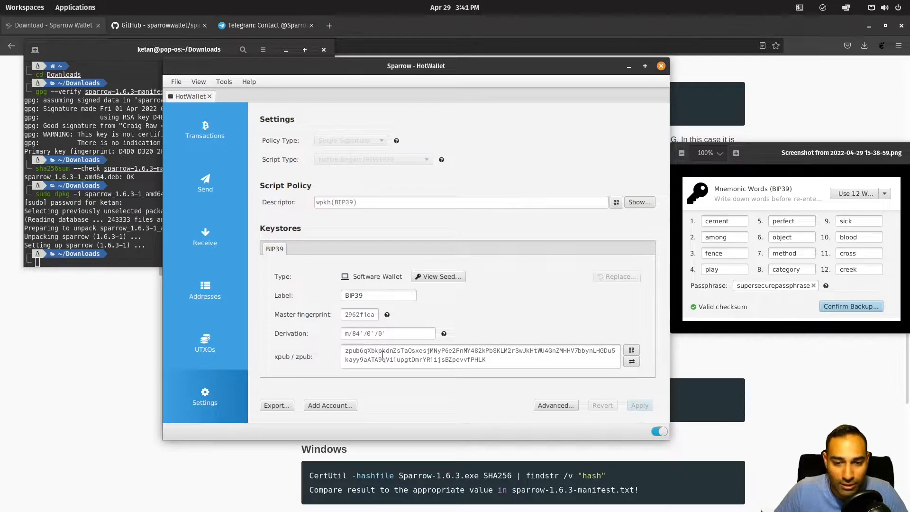
{"action": "left_click", "coordinate": [446, 277]}
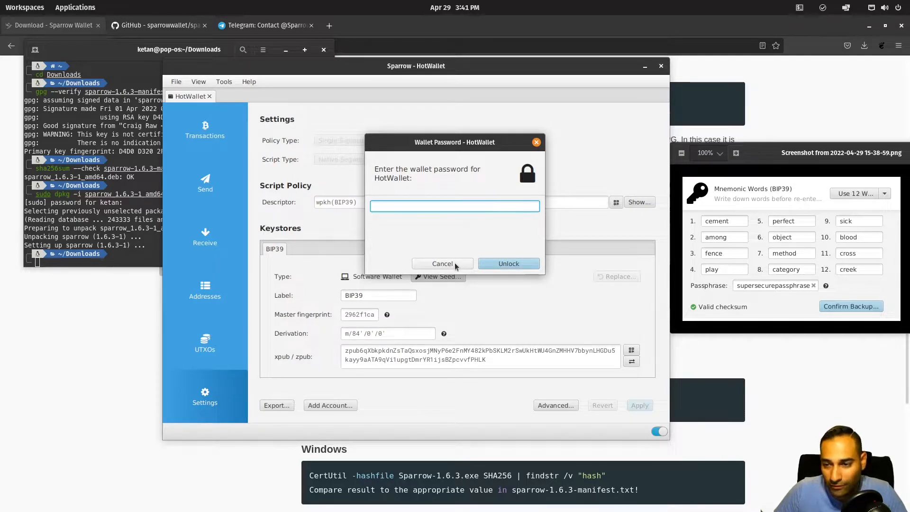
{"action": "left_click", "coordinate": [442, 264]}
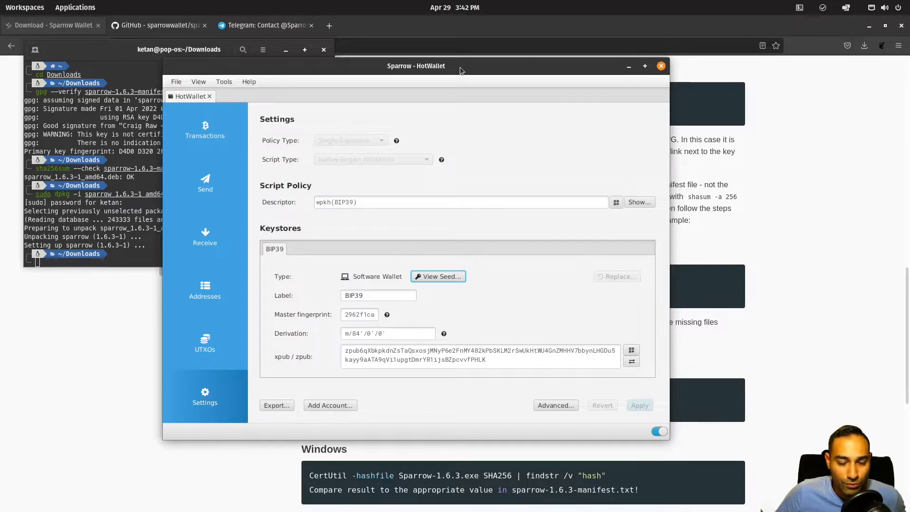
{"action": "left_click", "coordinate": [181, 87]}
{"action": "left_click", "coordinate": [188, 108]}
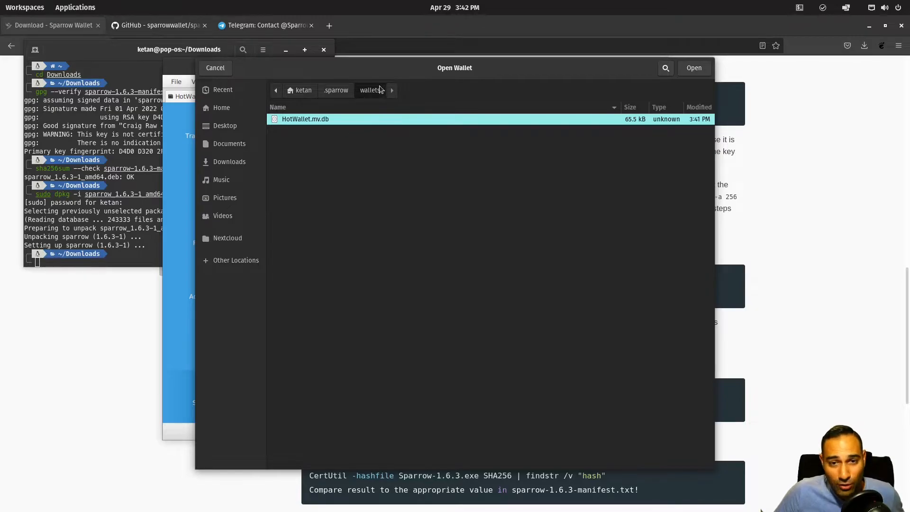
{"action": "left_click", "coordinate": [337, 90]}
{"action": "left_click", "coordinate": [368, 90]}
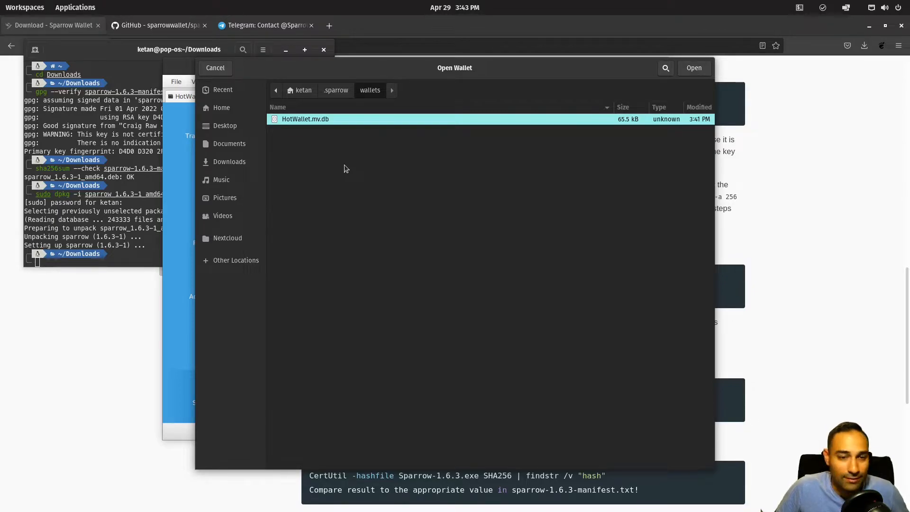
{"action": "left_click", "coordinate": [694, 68]}
Step: Close the HotWallet tab, reopen HotWallet.mv.db, and unlock it with its password and BIP39 passphrase
{"action": "left_click", "coordinate": [176, 82]}
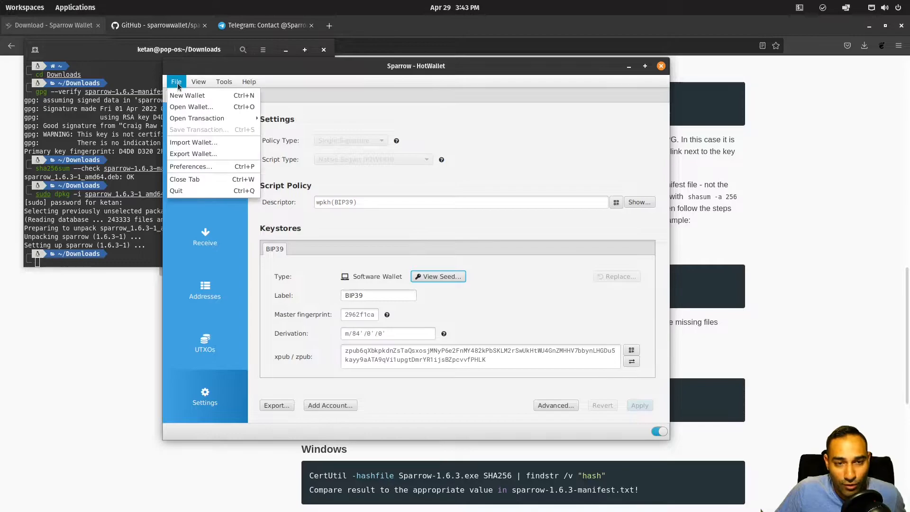
{"action": "left_click", "coordinate": [207, 180]}
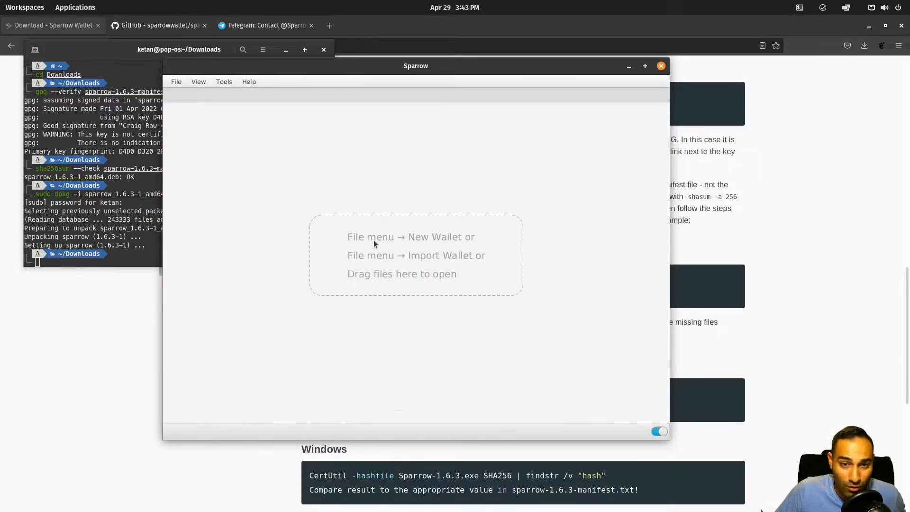
{"action": "left_click", "coordinate": [176, 82]}
{"action": "left_click", "coordinate": [191, 107]}
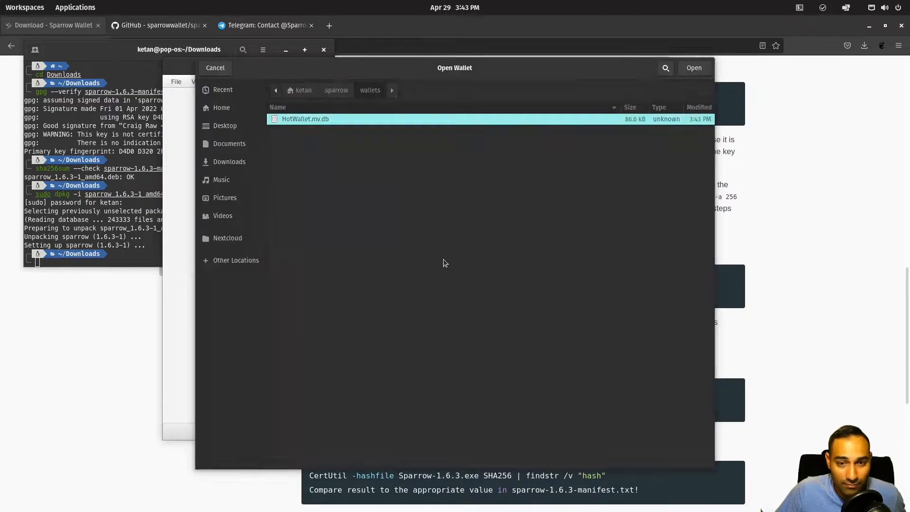
{"action": "double_click", "coordinate": [313, 120]}
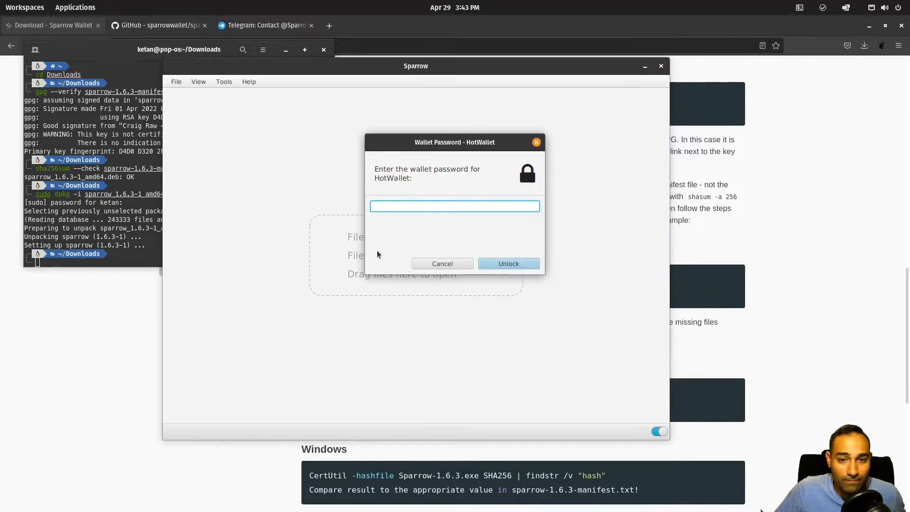
{"action": "type", "text": "***************"}
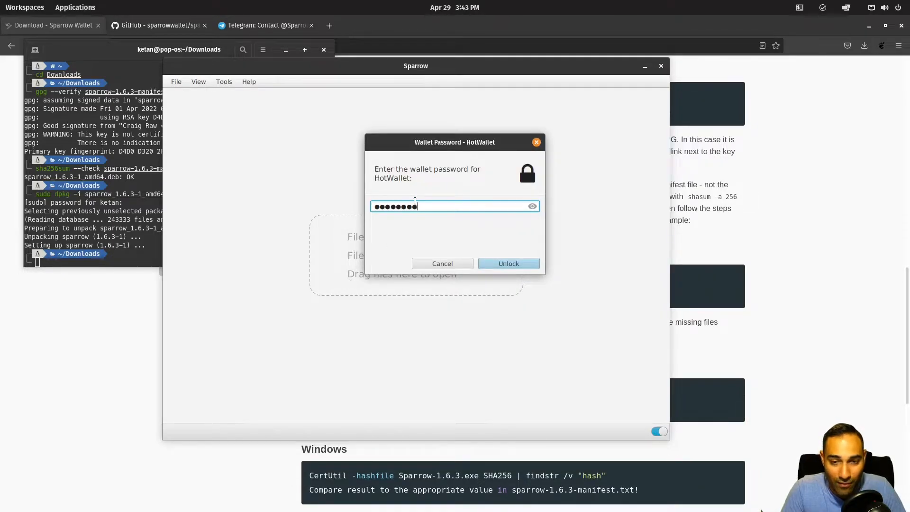
{"action": "key", "text": "Return"}
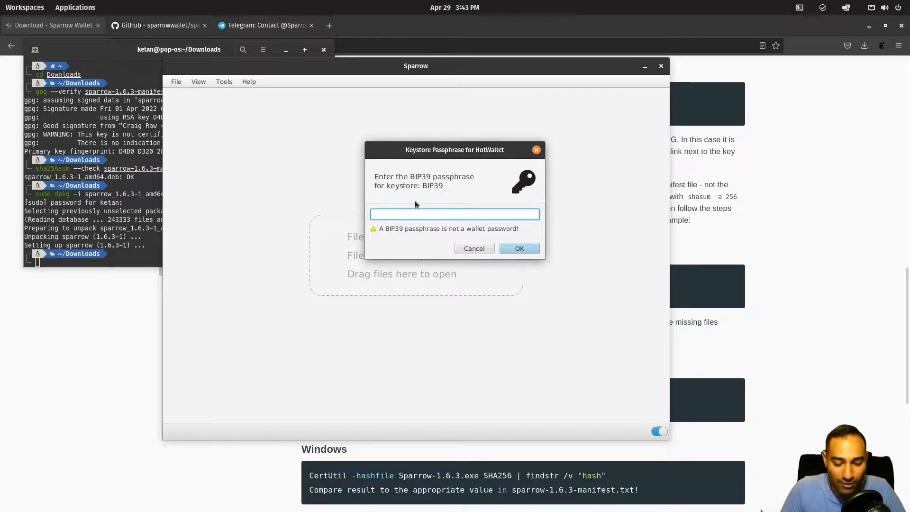
{"action": "type", "text": "•••••••••••••••••••••"}
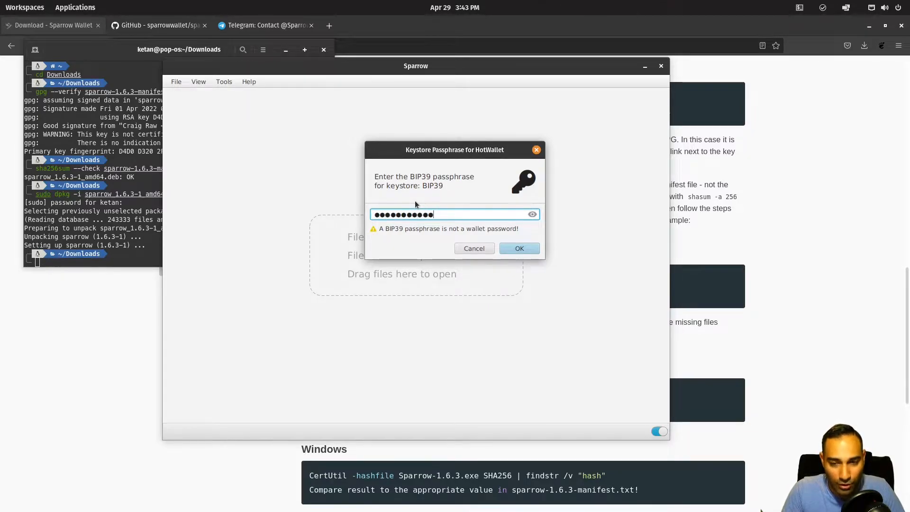
{"action": "key", "text": "Return"}
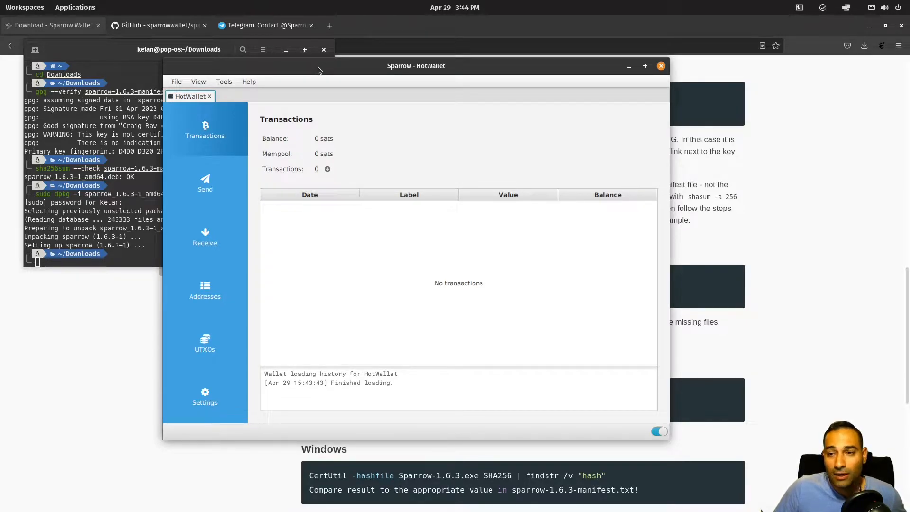
{"action": "left_click_drag", "start_coordinate": [318, 71], "coordinate": [267, 89]}
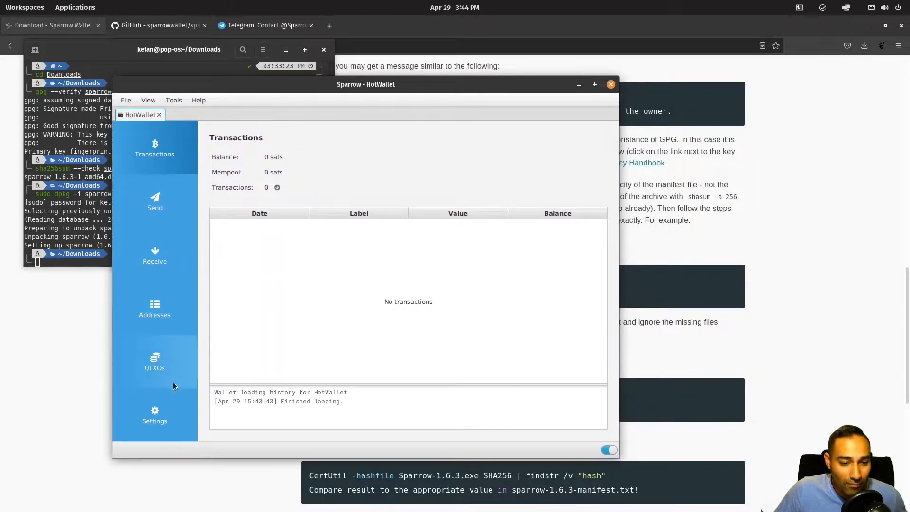
{"action": "left_click", "coordinate": [164, 363]}
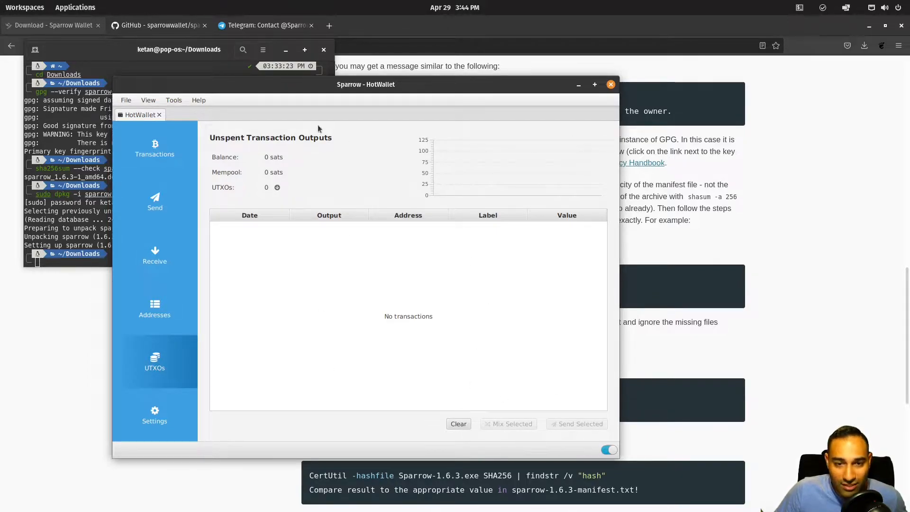
{"action": "left_click", "coordinate": [318, 258]}
{"action": "left_click", "coordinate": [515, 423]}
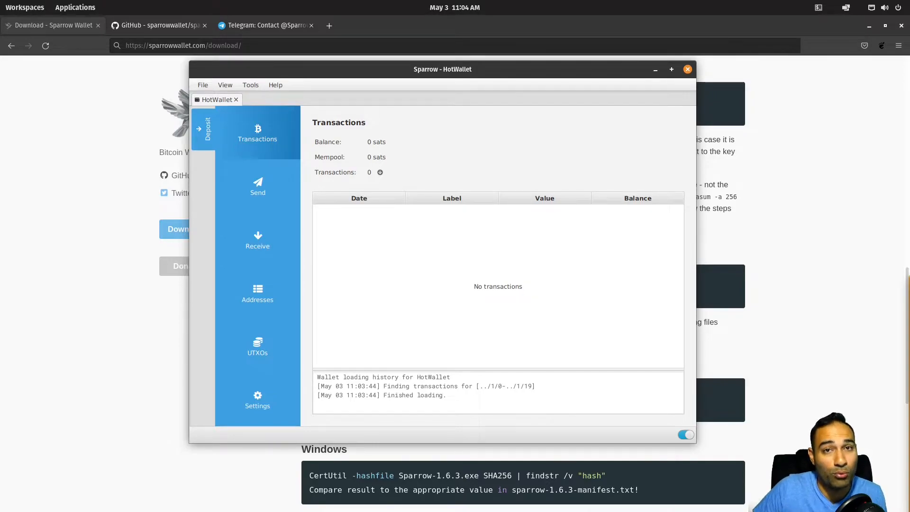
Step: Open the MinistryofNodesFY21 wallet file and unlock it with its password and BIP39 passphrase
{"action": "left_click", "coordinate": [203, 86]}
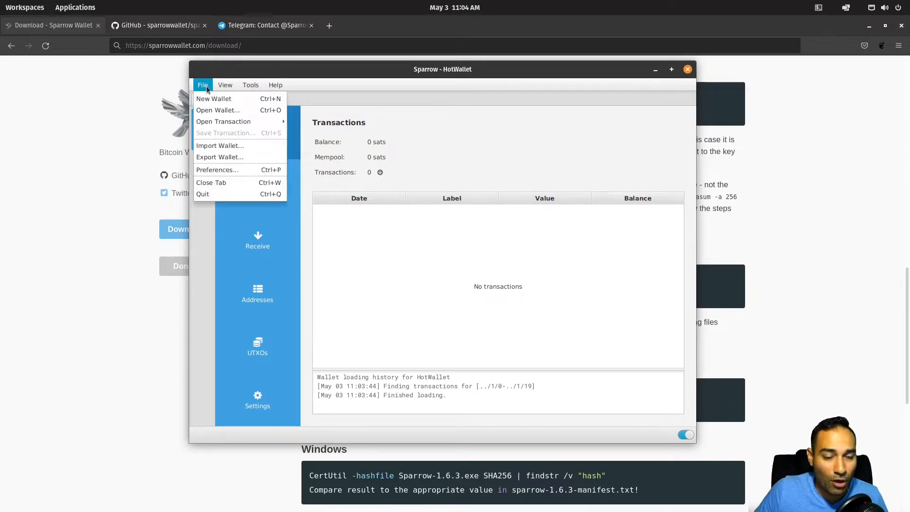
{"action": "left_click", "coordinate": [205, 116]}
{"action": "double_click", "coordinate": [329, 141]}
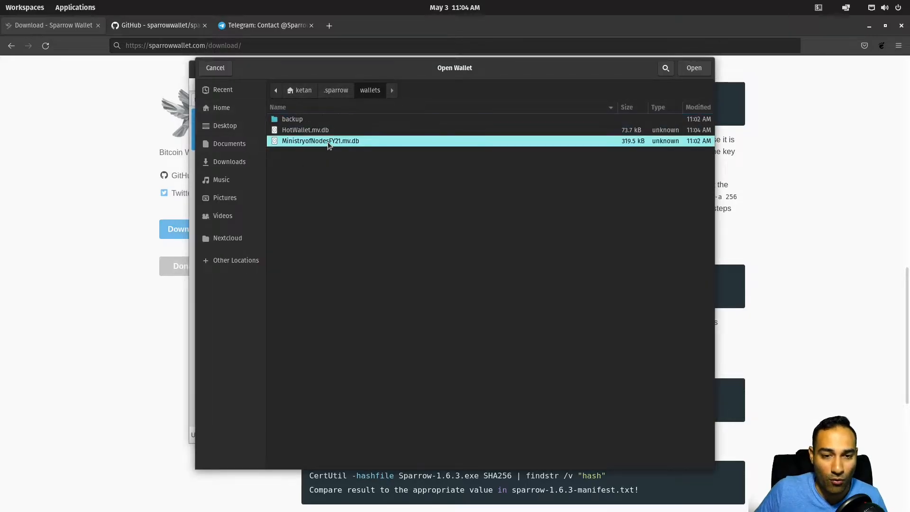
{"action": "type", "text": "********"}
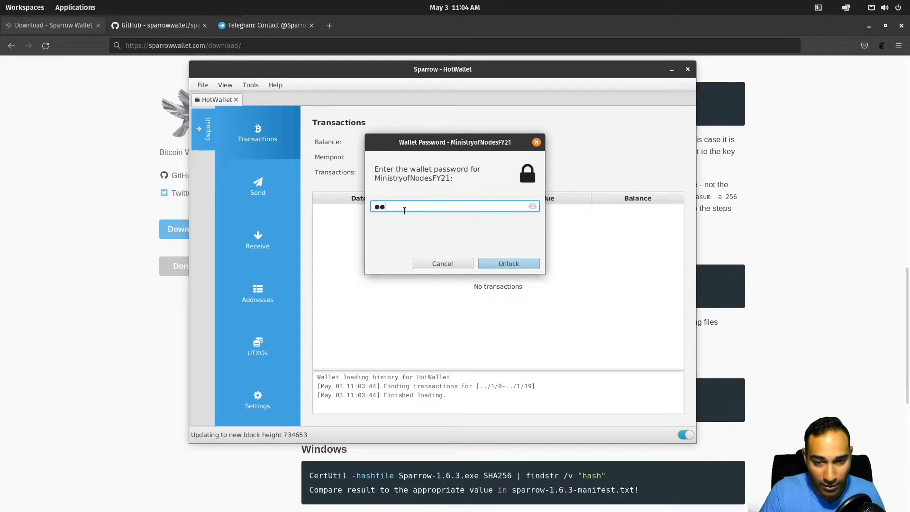
{"action": "type", "text": "*******"}
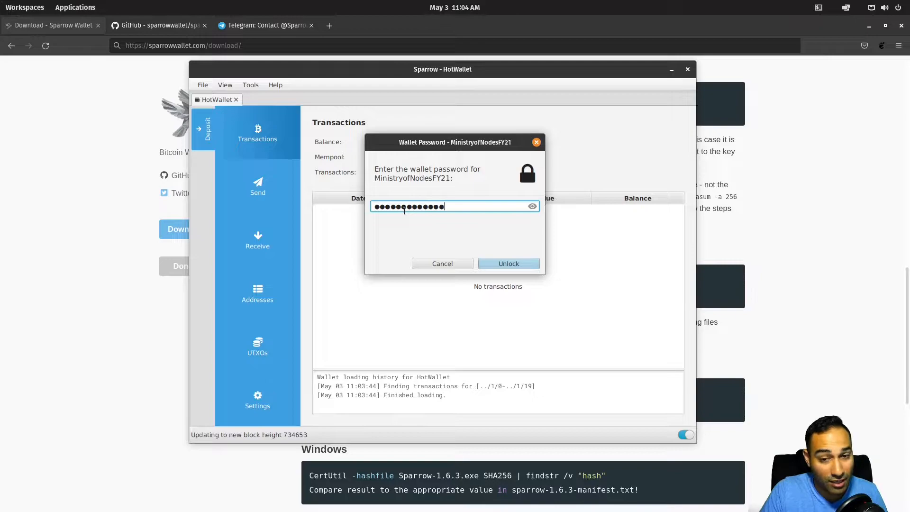
{"action": "key", "text": "Return"}
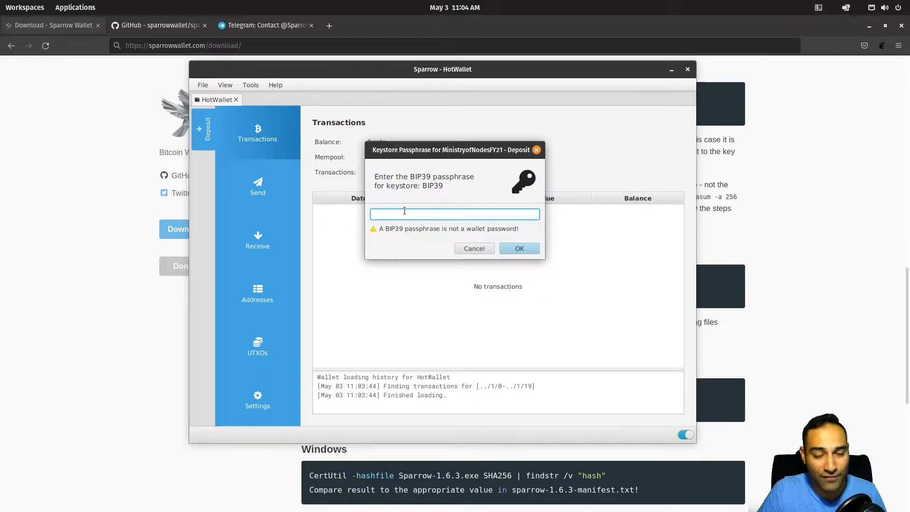
{"action": "type", "text": "•••••••••••••••"}
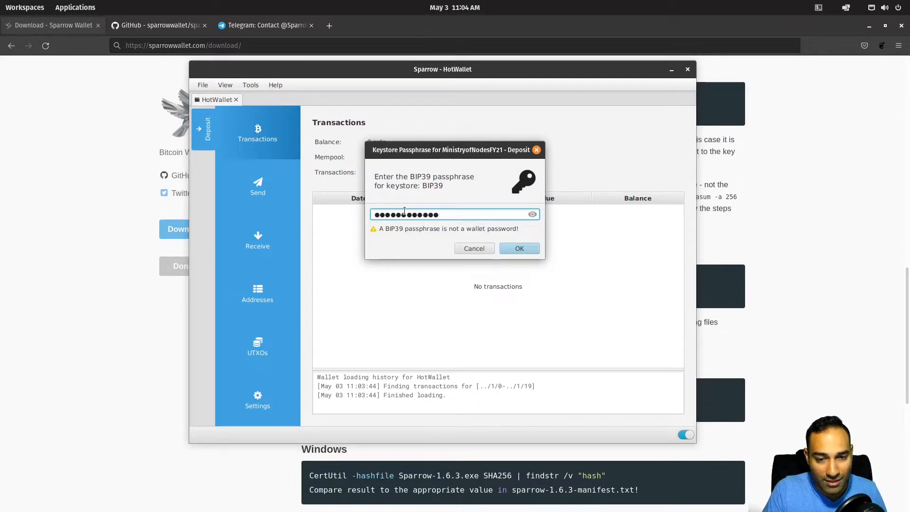
{"action": "key", "text": "Return"}
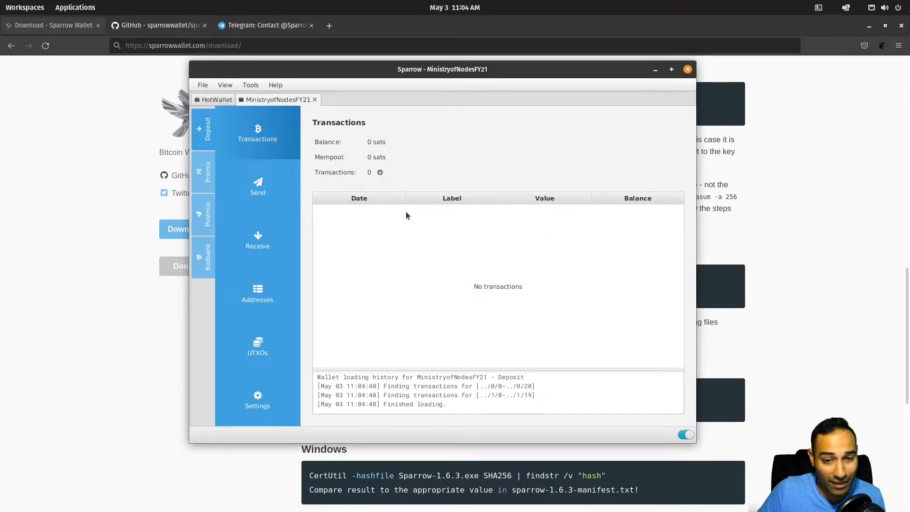
Step: Close MinistryofNodesFY21 and reopen it, re-entering the password and a corrected BIP39 passphrase
{"action": "left_click", "coordinate": [314, 100]}
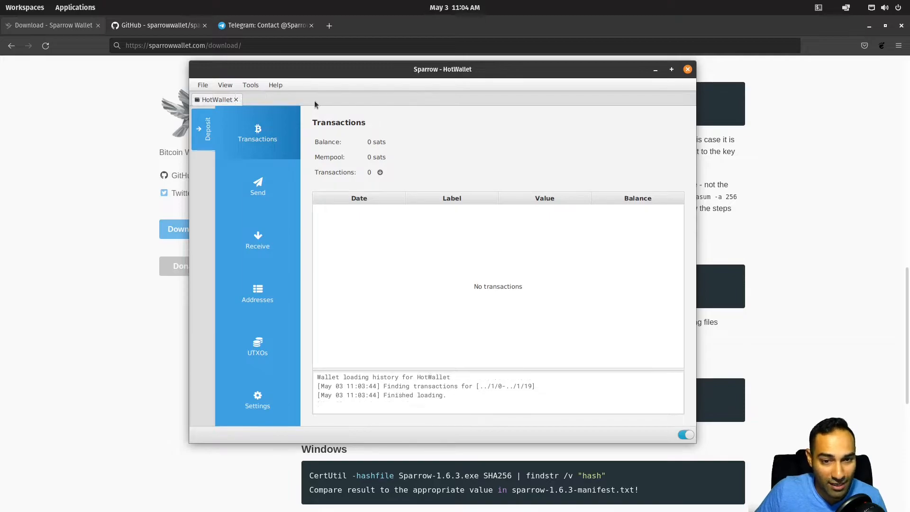
{"action": "left_click", "coordinate": [203, 86]}
{"action": "left_click", "coordinate": [217, 110]}
{"action": "double_click", "coordinate": [334, 140]}
{"action": "type", "text": "••••••••••••••"}
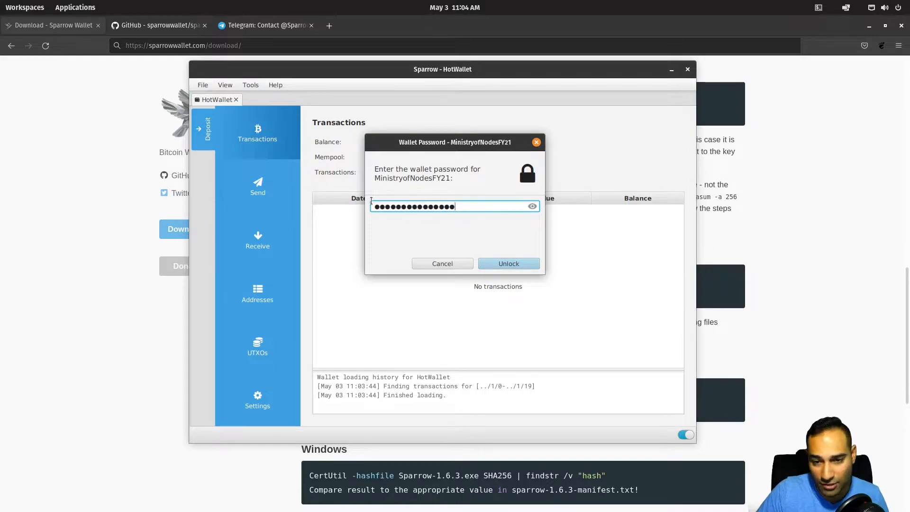
{"action": "key", "text": "Return"}
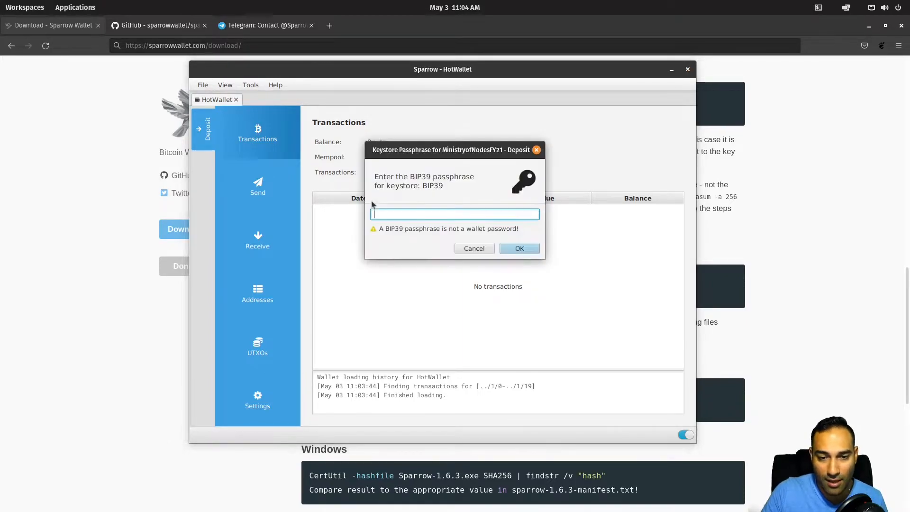
{"action": "type", "text": "*****"}
{"action": "key", "text": "BackSpace"}
{"action": "key", "text": "BackSpace"}
{"action": "key", "text": "BackSpace"}
{"action": "key", "text": "BackSpace"}
{"action": "key", "text": "BackSpace"}
{"action": "type", "text": "****************"}
{"action": "key", "text": "Return"}
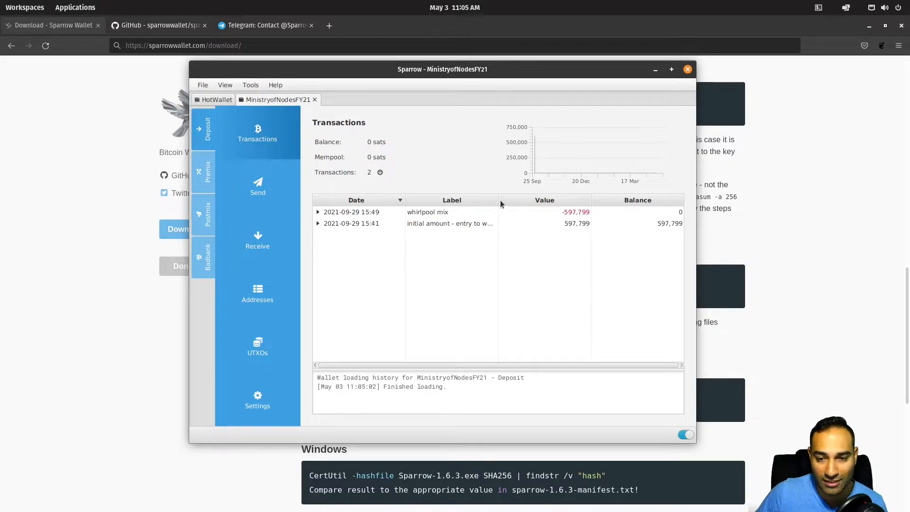
Step: Widen the Label column to show full labels, then view the wallet's UTXOs
{"action": "left_click_drag", "start_coordinate": [499, 200], "coordinate": [512, 200]}
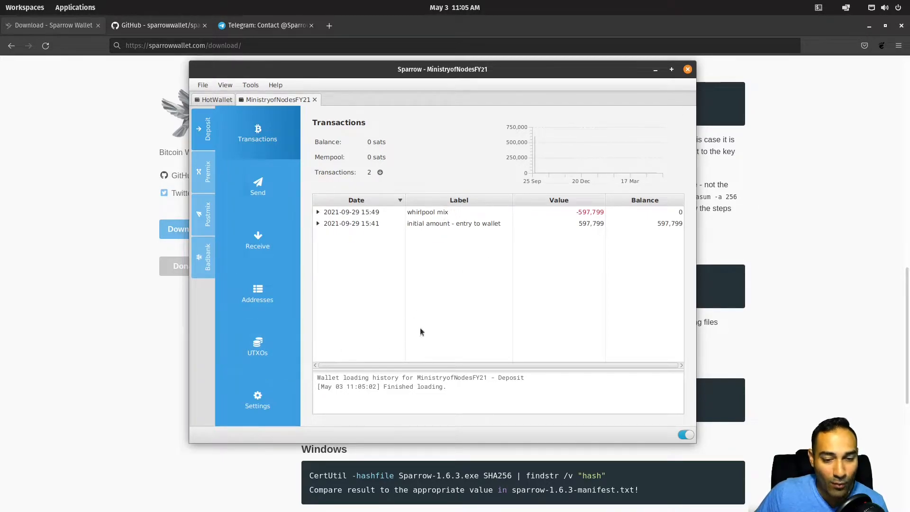
{"action": "left_click", "coordinate": [255, 349]}
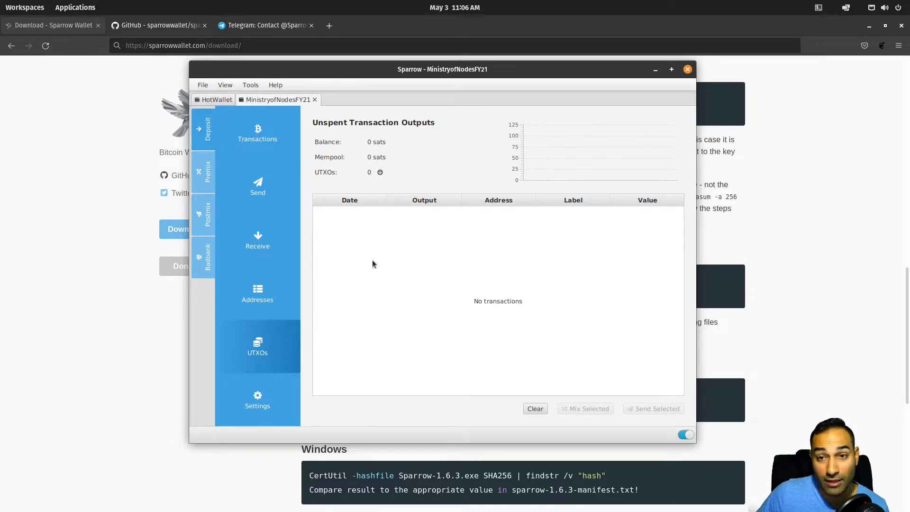
Step: Bring the sparrowwallet.com page forward and go to its Docs section
{"action": "left_click", "coordinate": [71, 208]}
{"action": "scroll", "coordinate": [424, 165], "scroll_direction": "up", "scroll_amount": 6}
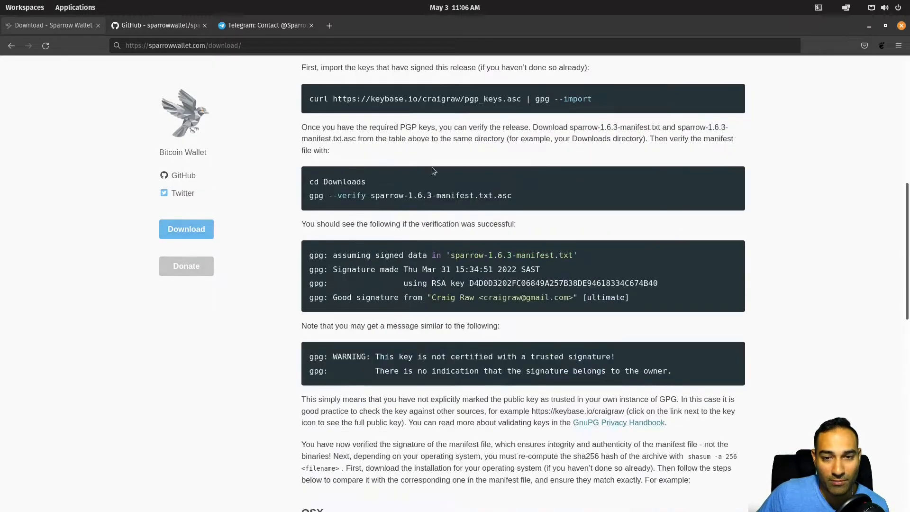
{"action": "scroll", "coordinate": [539, 175], "scroll_direction": "up", "scroll_amount": 3}
{"action": "scroll", "coordinate": [540, 176], "scroll_direction": "up", "scroll_amount": 6}
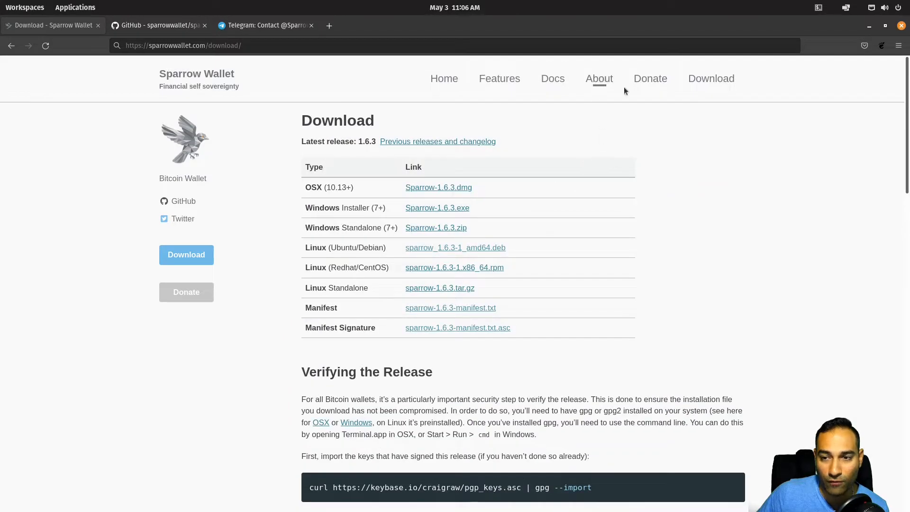
{"action": "left_click", "coordinate": [552, 79]}
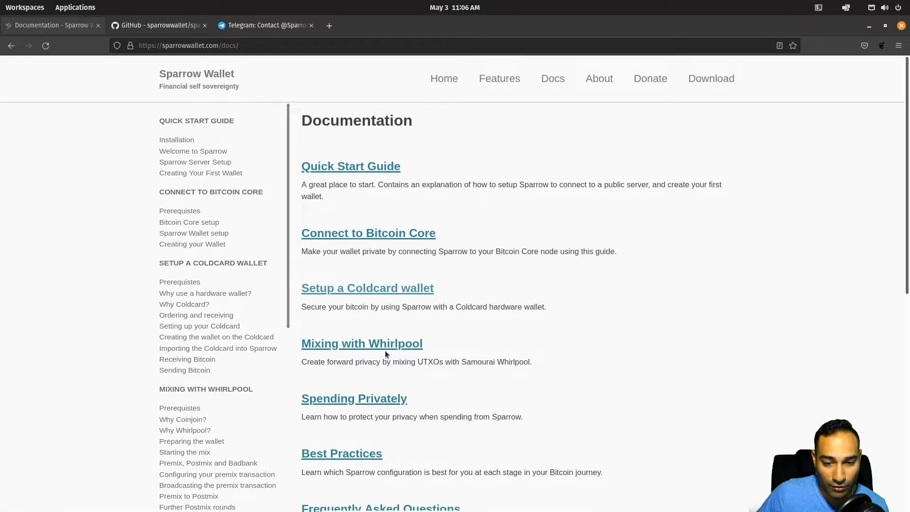
Step: Open the Mixing with Whirlpool guide, scroll to Starting the mix, and return to Sparrow
{"action": "left_click", "coordinate": [385, 348]}
{"action": "scroll", "coordinate": [568, 278], "scroll_direction": "down", "scroll_amount": 5}
{"action": "scroll", "coordinate": [568, 282], "scroll_direction": "down", "scroll_amount": 10}
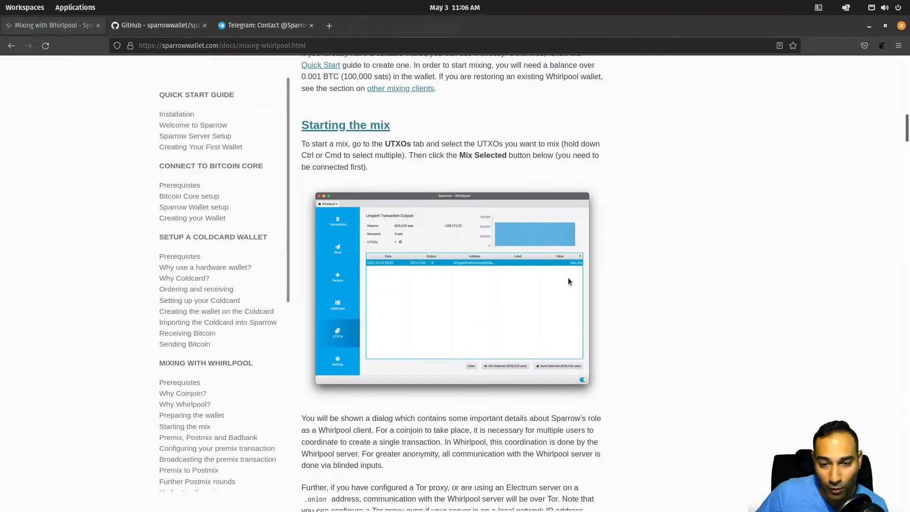
{"action": "scroll", "coordinate": [508, 318], "scroll_direction": "down", "scroll_amount": 3}
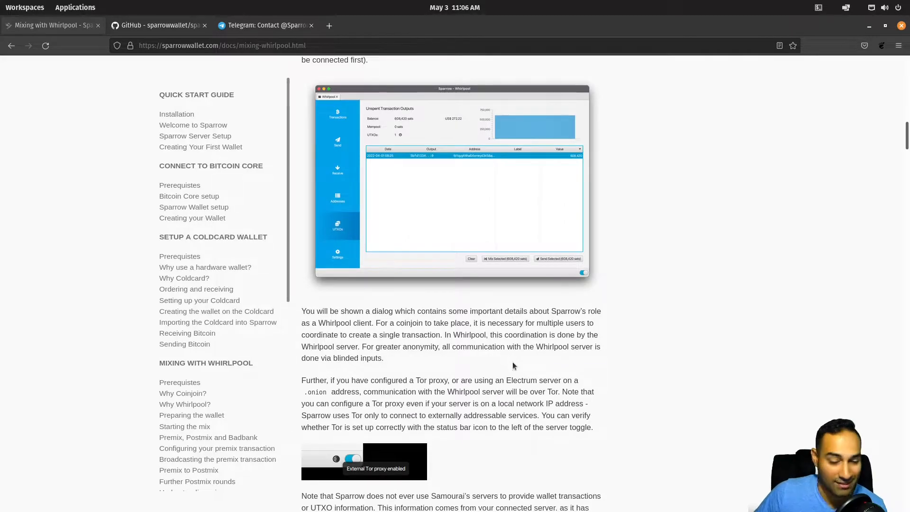
{"action": "scroll", "coordinate": [514, 365], "scroll_direction": "down", "scroll_amount": 2}
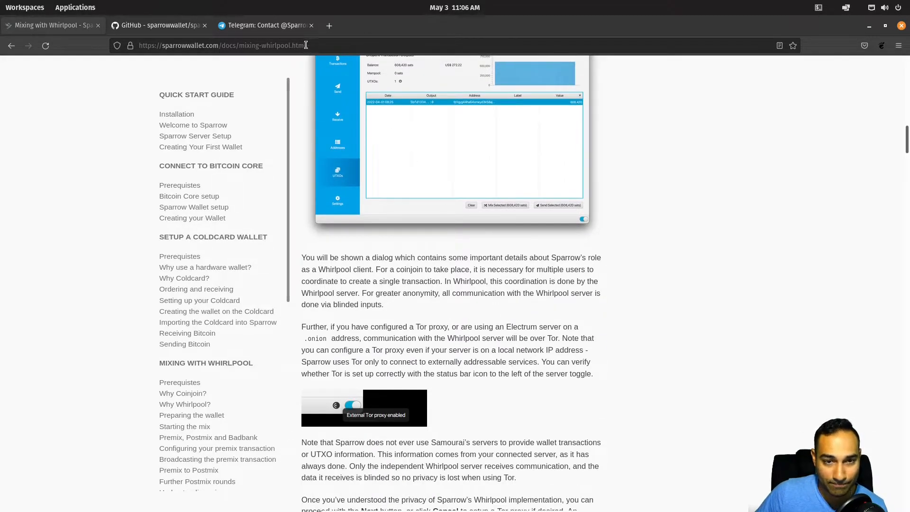
{"action": "key", "text": "alt+Tab"}
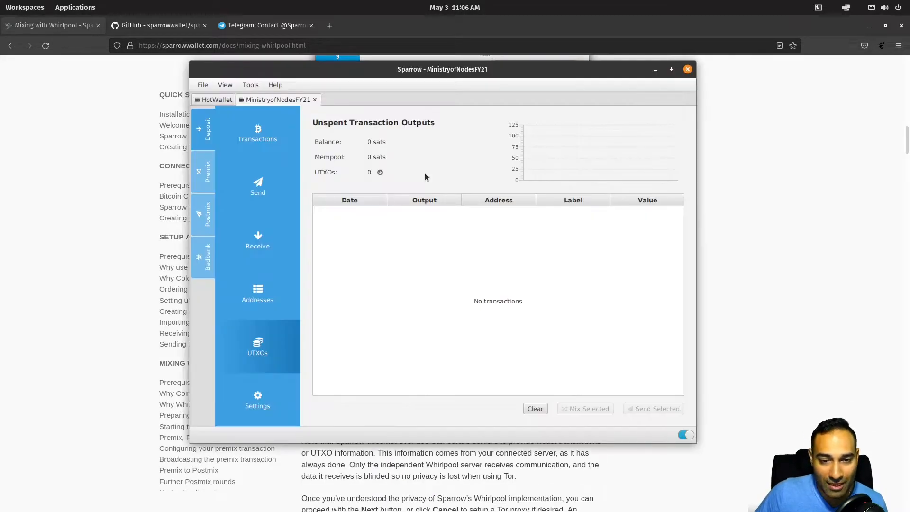
Step: Show the Premix account's six Whirlpool transactions: the 501,510 entry, five 100,302 payouts, balance 0
{"action": "left_click", "coordinate": [263, 136]}
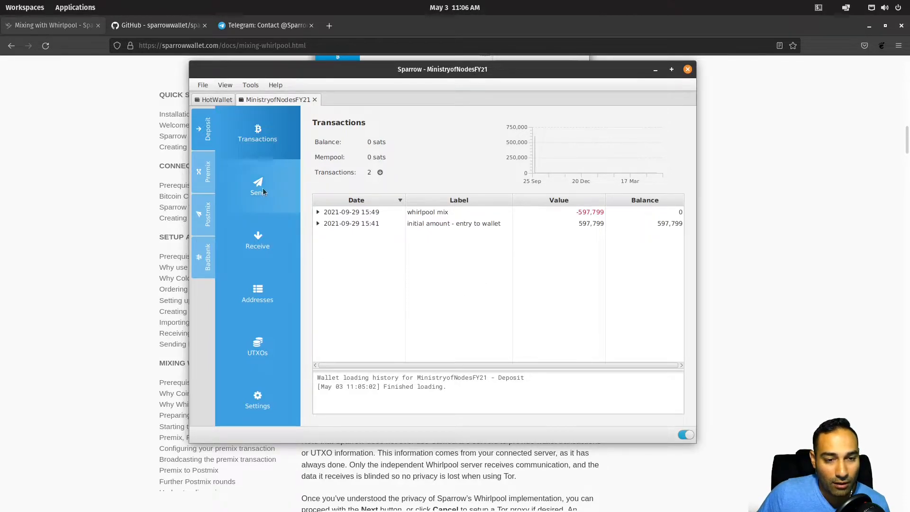
{"action": "left_click", "coordinate": [203, 174]}
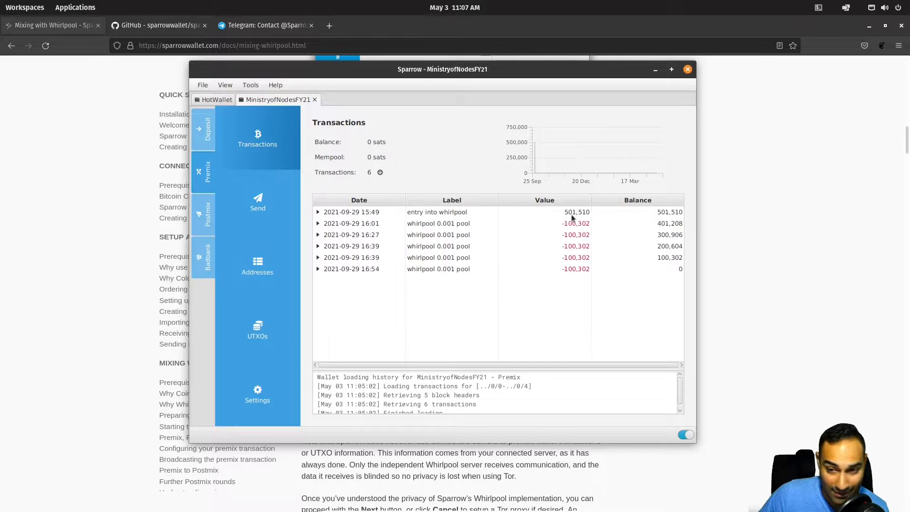
{"action": "mouse_move", "coordinate": [571, 215]}
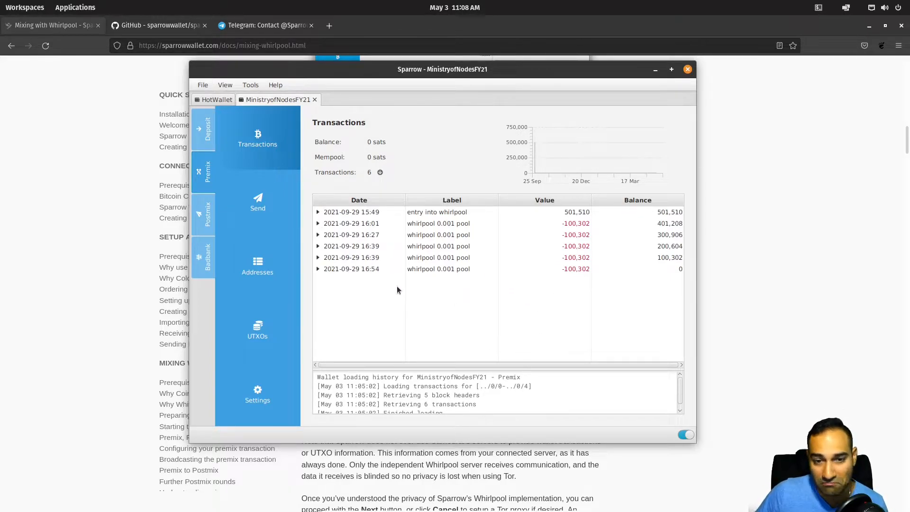
{"action": "left_click", "coordinate": [207, 221]}
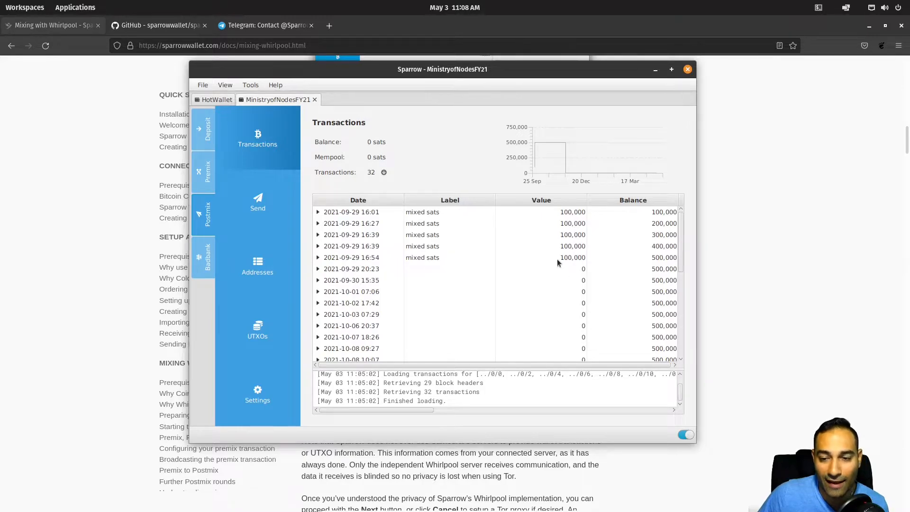
{"action": "mouse_move", "coordinate": [557, 259]}
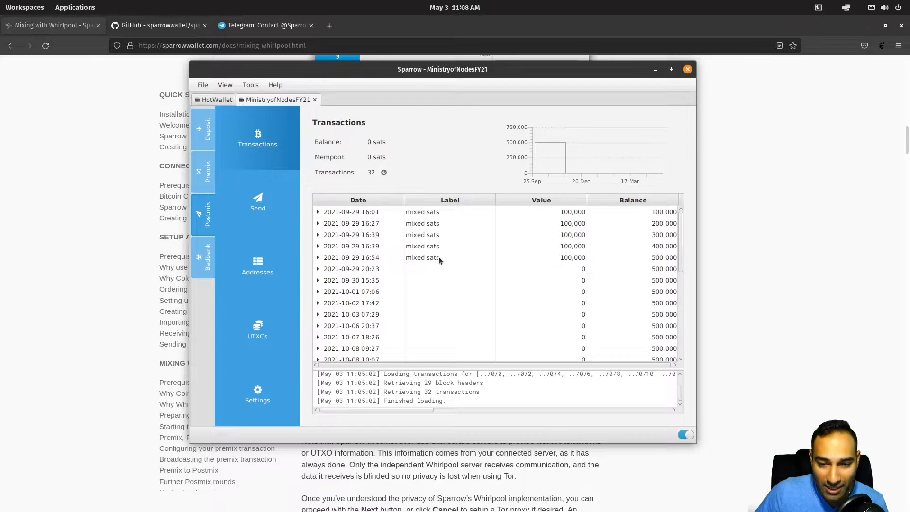
{"action": "left_click", "coordinate": [436, 273]}
{"action": "left_click", "coordinate": [512, 281]}
{"action": "left_click", "coordinate": [549, 291]}
{"action": "left_click", "coordinate": [552, 303]}
{"action": "left_click", "coordinate": [554, 314]}
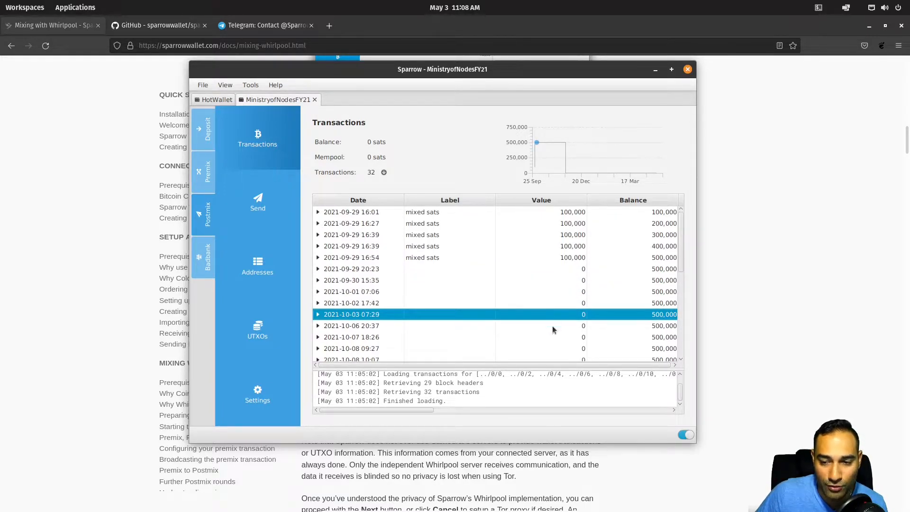
{"action": "left_click", "coordinate": [553, 326]}
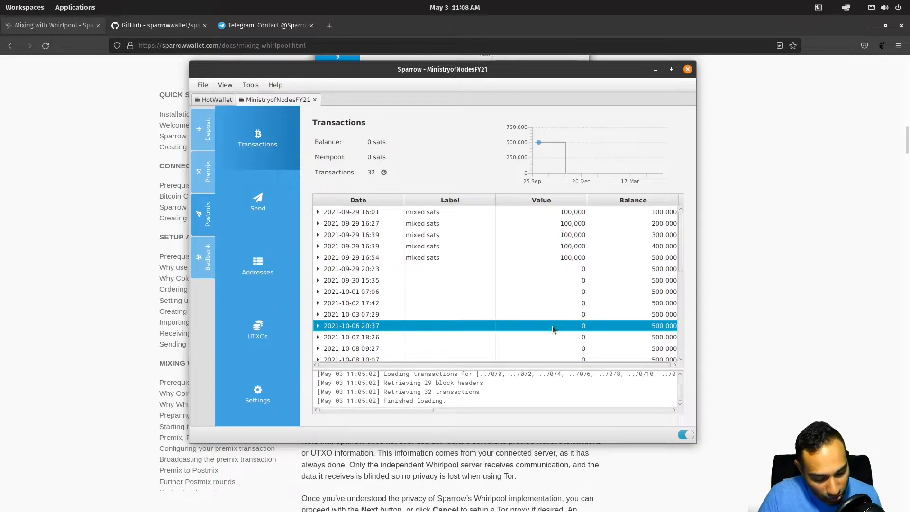
Step: Lock the wallet with Ctrl+L and unlock it again with the wallet password
{"action": "key", "text": "ctrl+l"}
{"action": "left_click", "coordinate": [459, 293]}
{"action": "type", "text": "•••••••••••••••"}
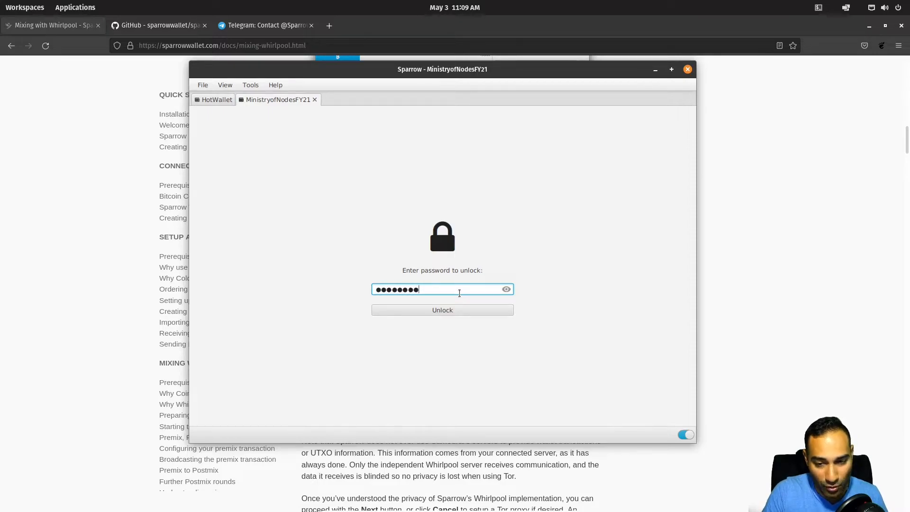
{"action": "key", "text": "Return"}
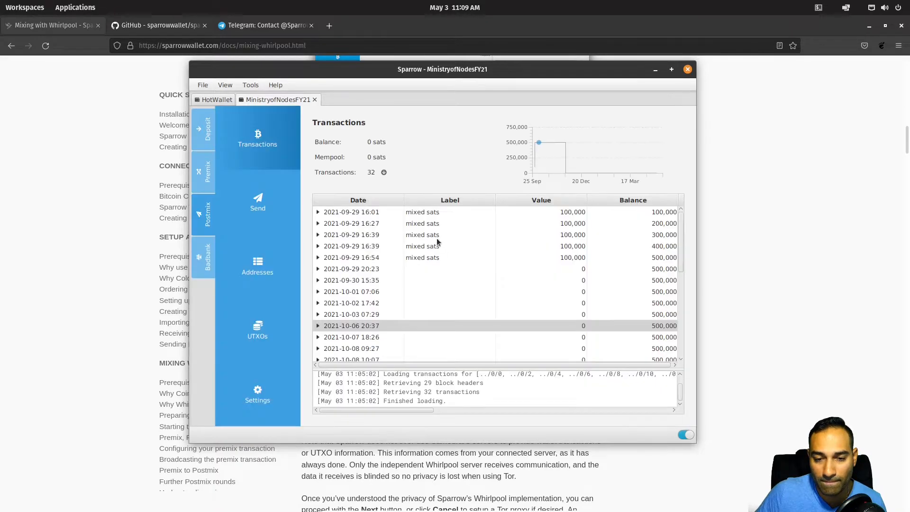
Step: Scroll the Postmix list to the payment to supplier spend, then view its UTXOs: 0 UTXOs, 0 sats
{"action": "left_click", "coordinate": [245, 88]}
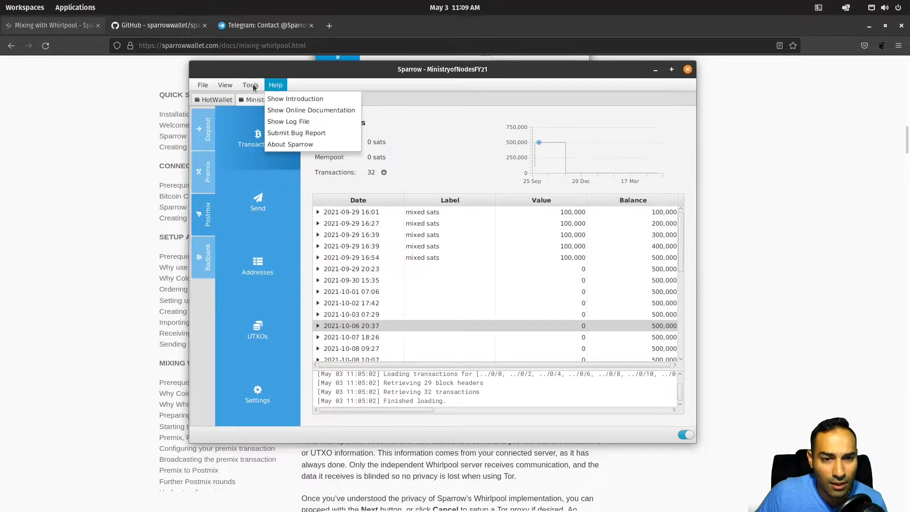
{"action": "mouse_move", "coordinate": [223, 89]}
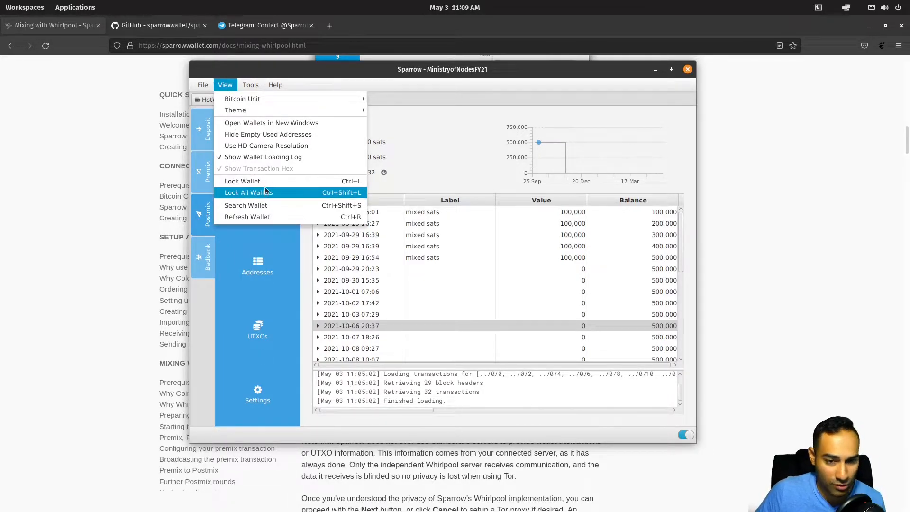
{"action": "left_click", "coordinate": [434, 68]}
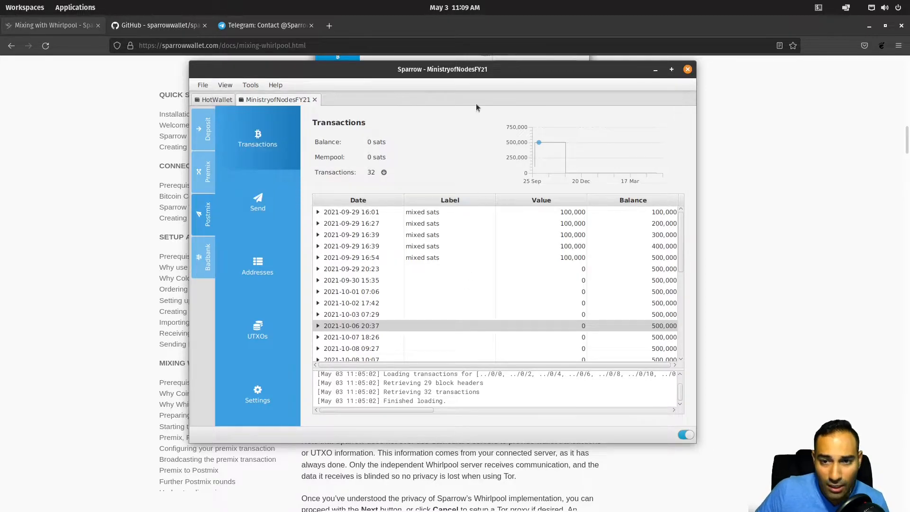
{"action": "left_click", "coordinate": [433, 270]}
{"action": "scroll", "coordinate": [451, 269], "scroll_direction": "down", "scroll_amount": 3}
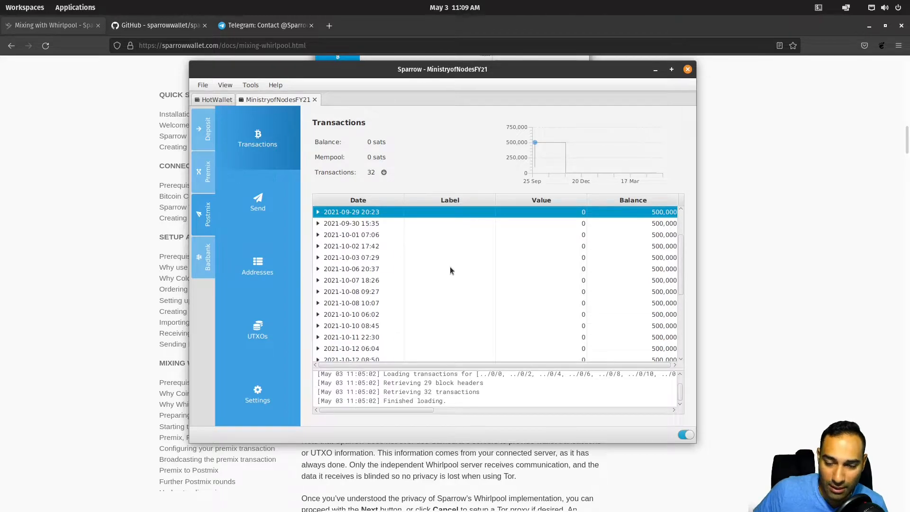
{"action": "scroll", "coordinate": [450, 269], "scroll_direction": "down", "scroll_amount": 3}
{"action": "scroll", "coordinate": [450, 271], "scroll_direction": "down", "scroll_amount": 2}
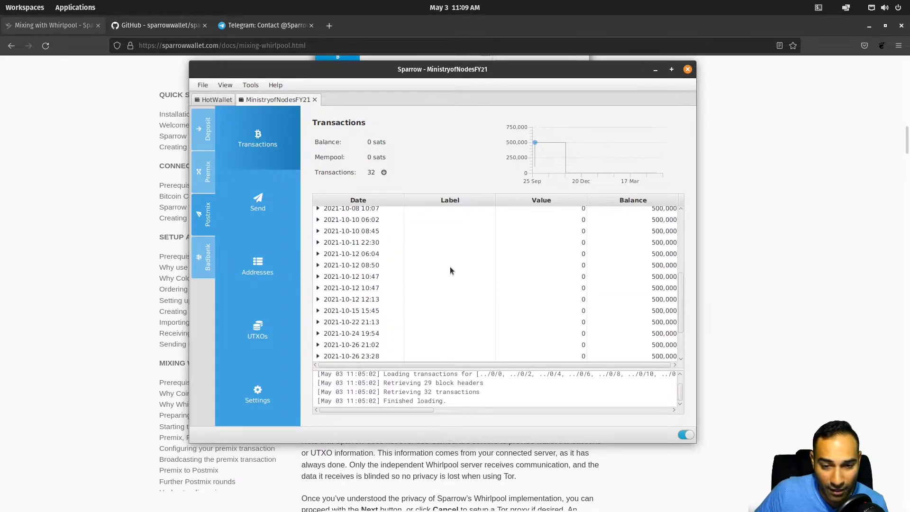
{"action": "scroll", "coordinate": [450, 266], "scroll_direction": "down", "scroll_amount": 3}
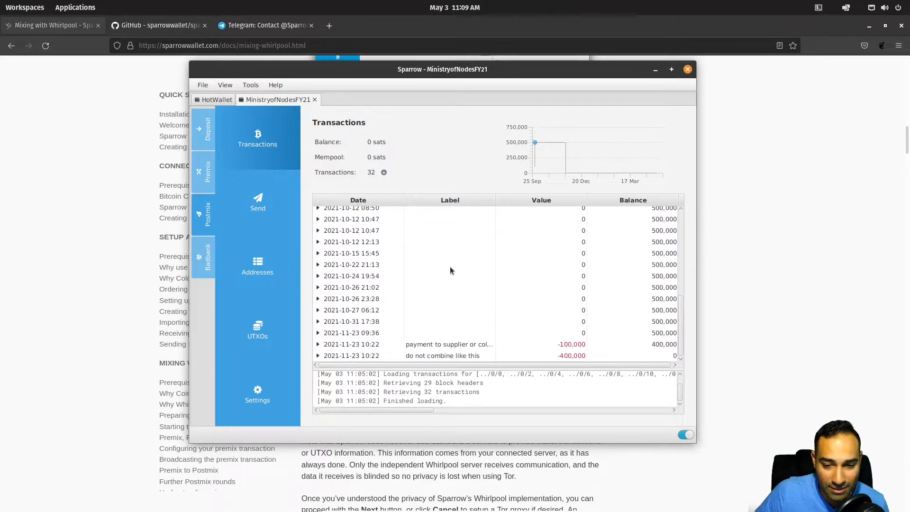
{"action": "left_click", "coordinate": [437, 345]}
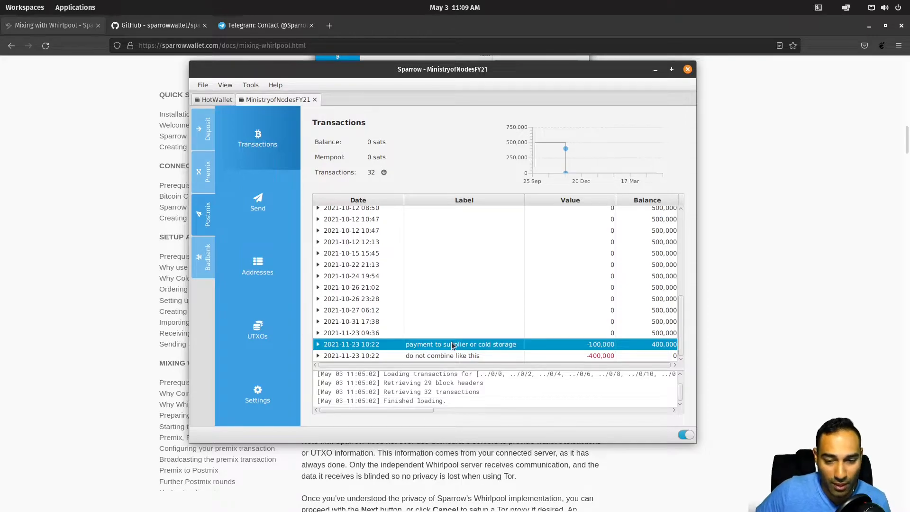
{"action": "left_click", "coordinate": [277, 332]}
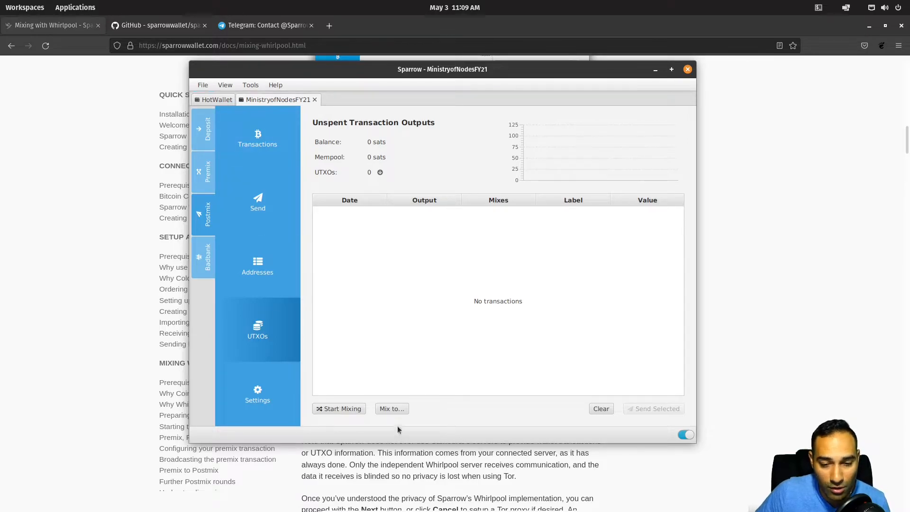
{"action": "left_click", "coordinate": [395, 409]}
{"action": "left_click", "coordinate": [458, 184]}
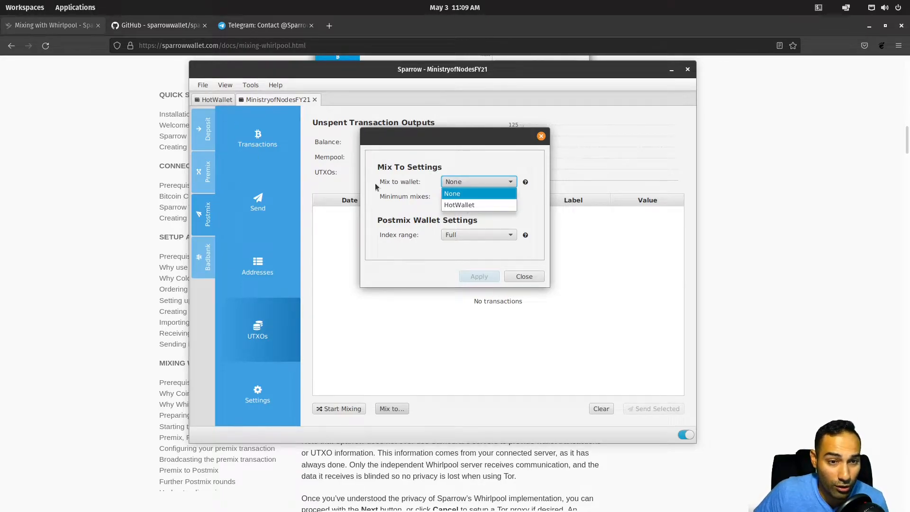
{"action": "left_click", "coordinate": [463, 205]}
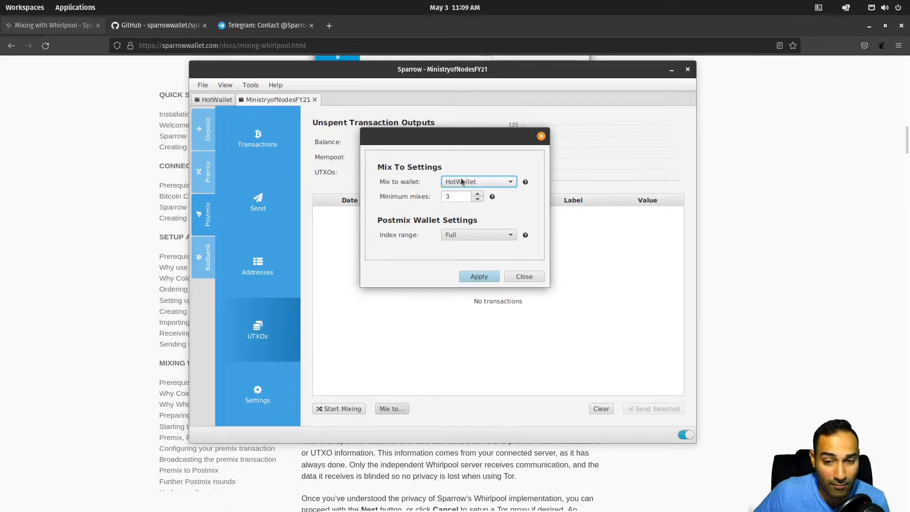
{"action": "left_click", "coordinate": [468, 185]}
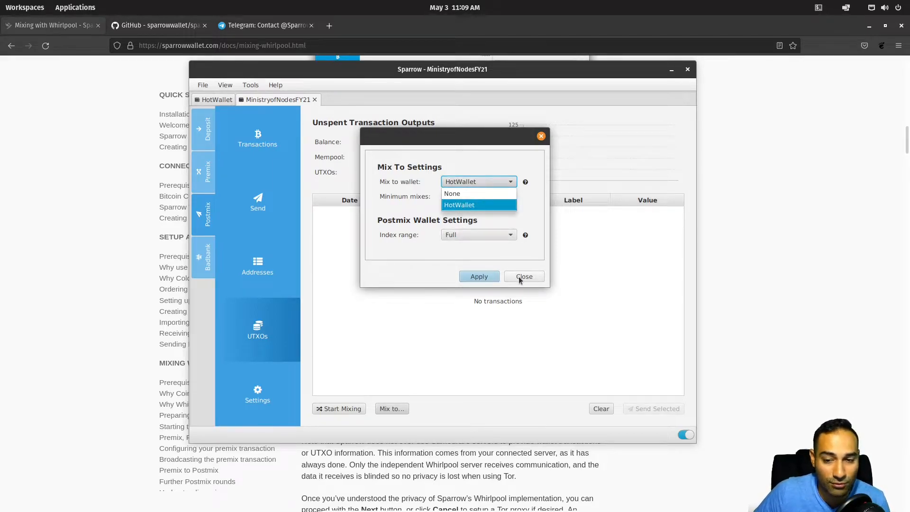
{"action": "left_click", "coordinate": [524, 277]}
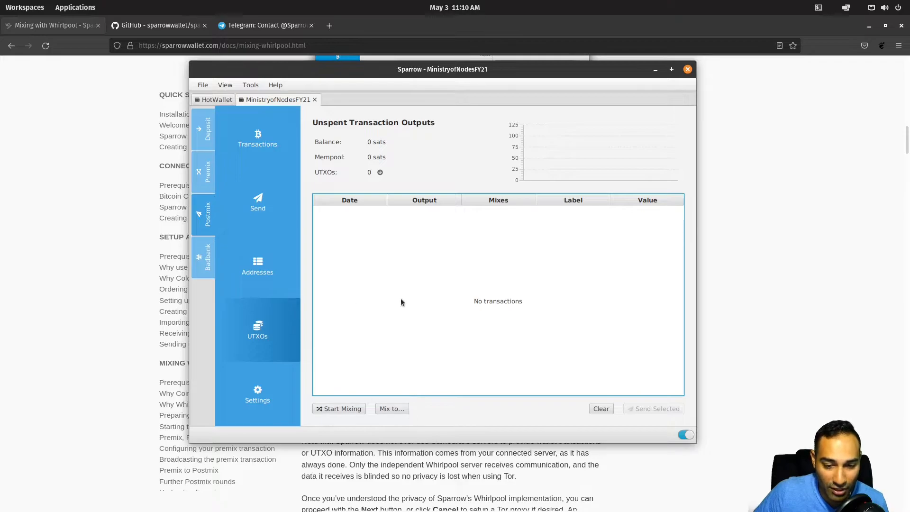
{"action": "left_click", "coordinate": [391, 408]}
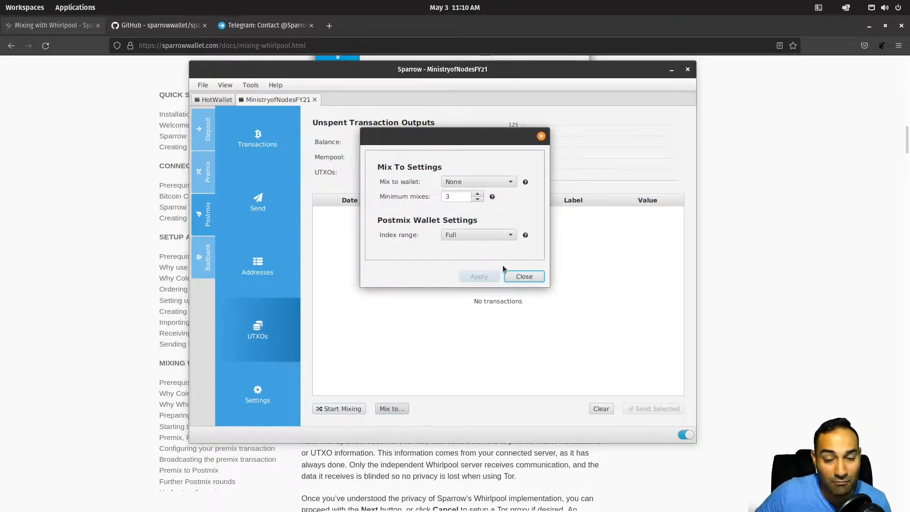
{"action": "left_click", "coordinate": [525, 277]}
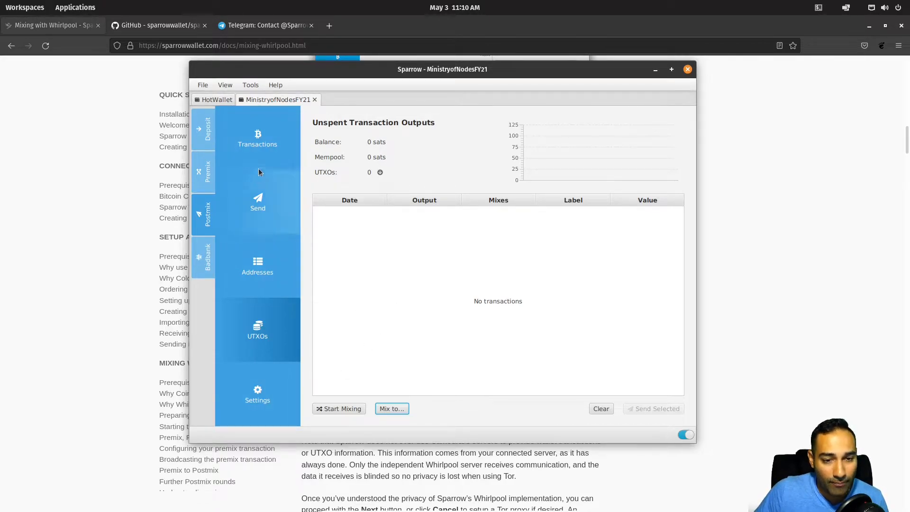
Step: Return to the Postmix transaction history and select the -400,000 'do not combine like this' spend
{"action": "left_click", "coordinate": [263, 145]}
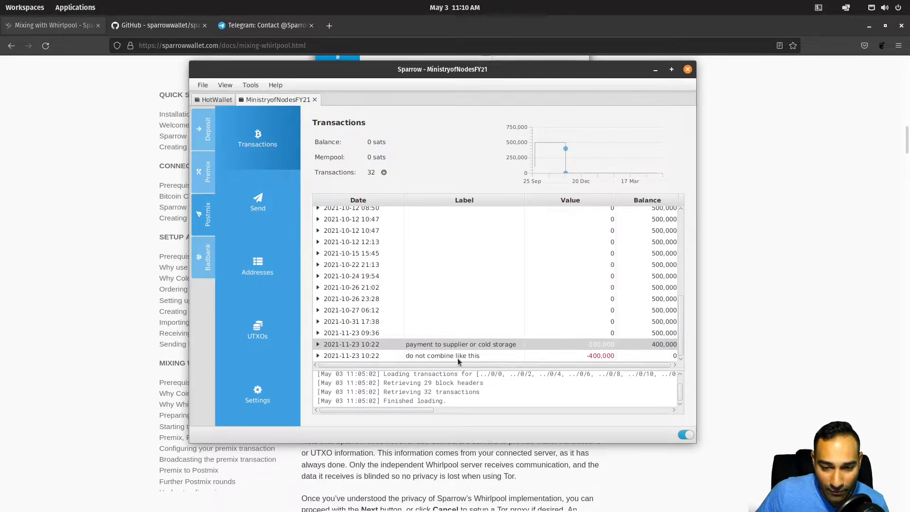
{"action": "left_click", "coordinate": [459, 359]}
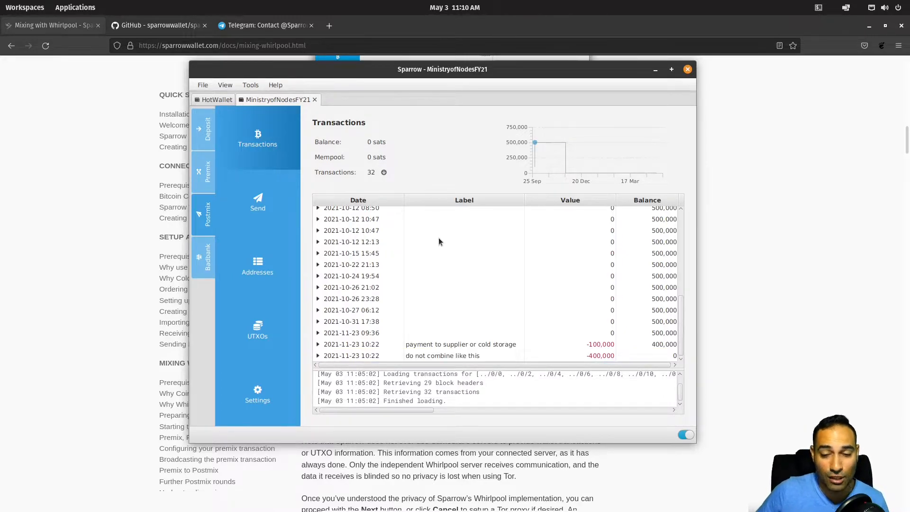
{"action": "left_click", "coordinate": [432, 357]}
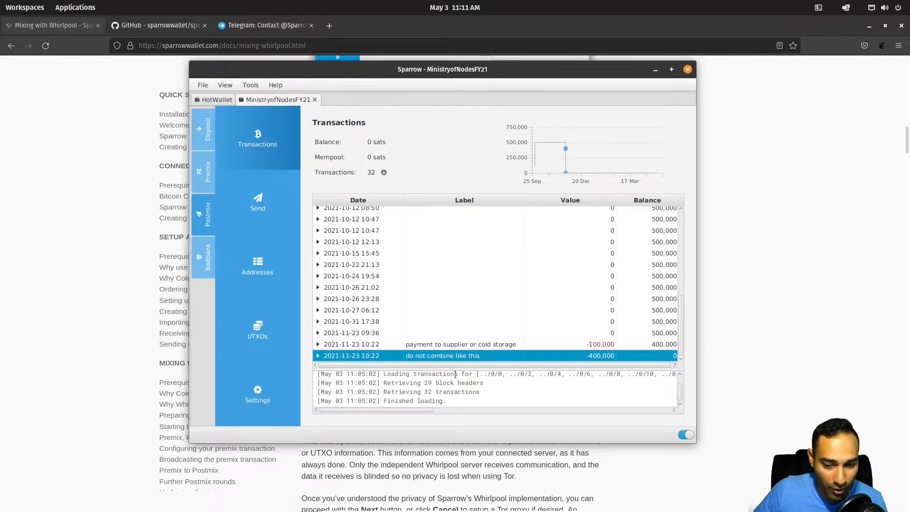
{"action": "mouse_move", "coordinate": [590, 363]}
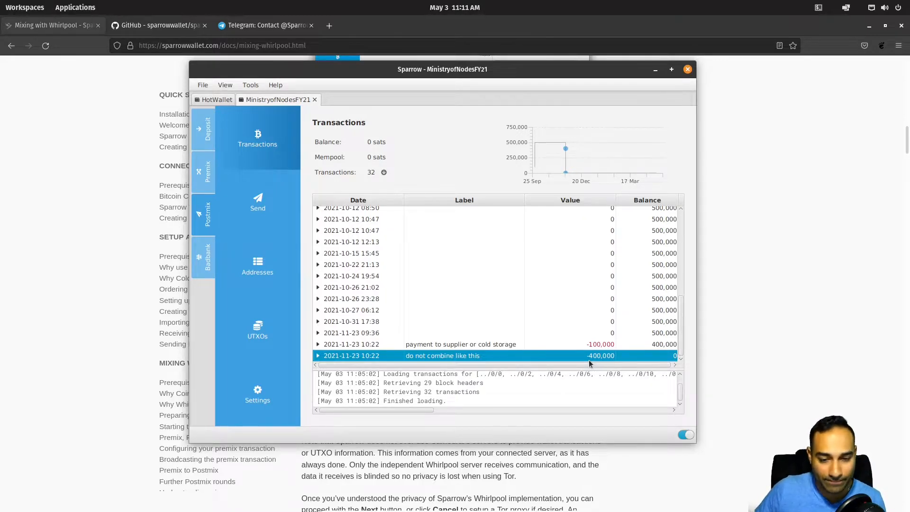
Step: Inspect the Badbank account's doxxic change and donation transactions
{"action": "left_click", "coordinate": [198, 258]}
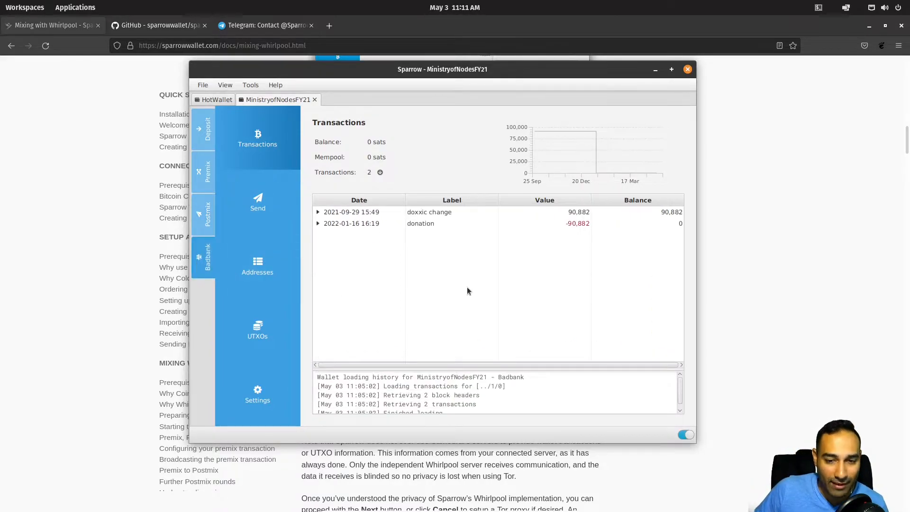
{"action": "left_click", "coordinate": [439, 211]}
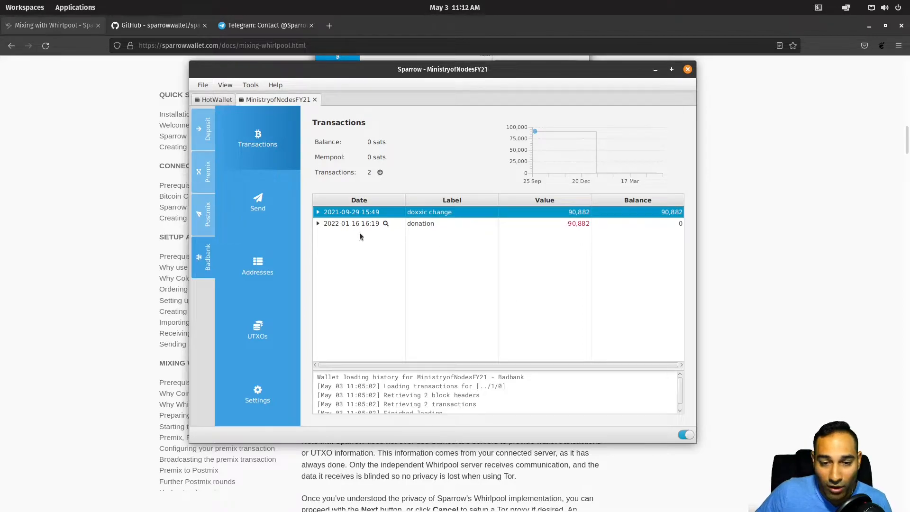
{"action": "left_click", "coordinate": [417, 225]}
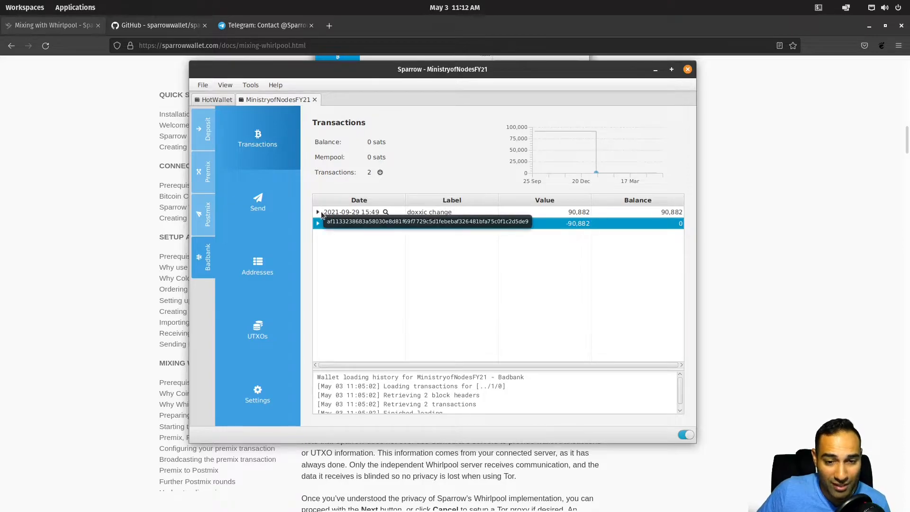
{"action": "left_click", "coordinate": [208, 131]}
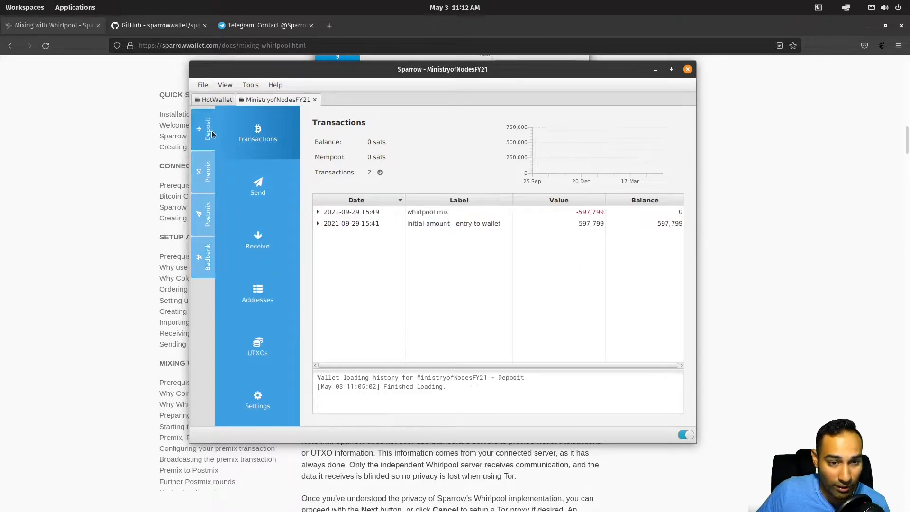
{"action": "left_click", "coordinate": [203, 176]}
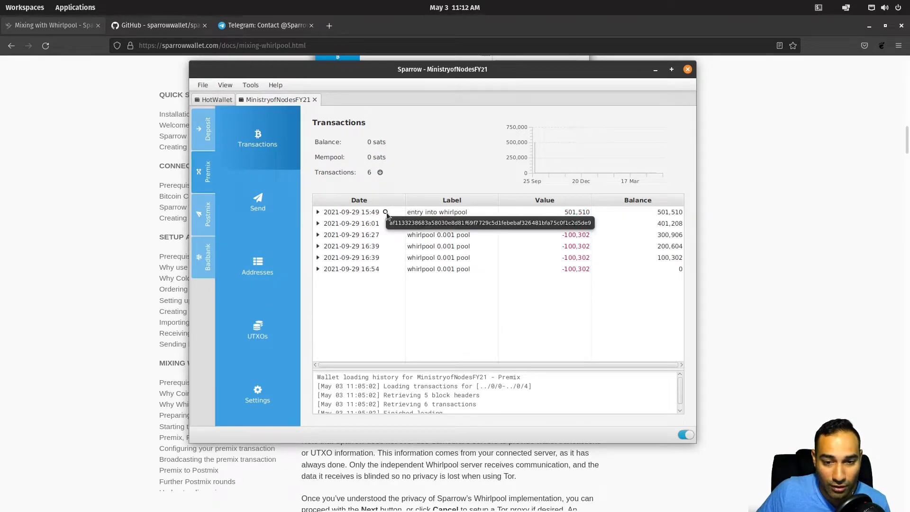
{"action": "left_click", "coordinate": [386, 212]}
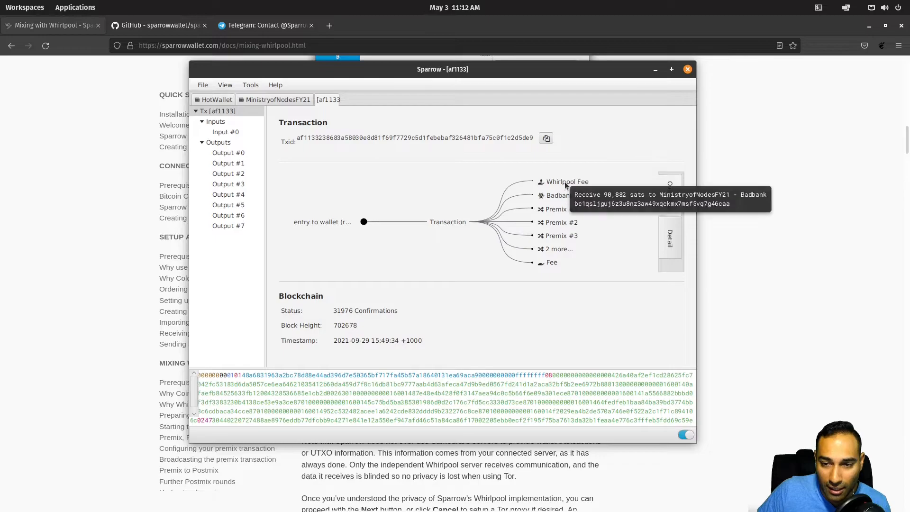
Step: Enlarge the af1133 transaction diagram, close it, and go back to MinistryofNodesFY21's Premix list
{"action": "mouse_move", "coordinate": [571, 186]}
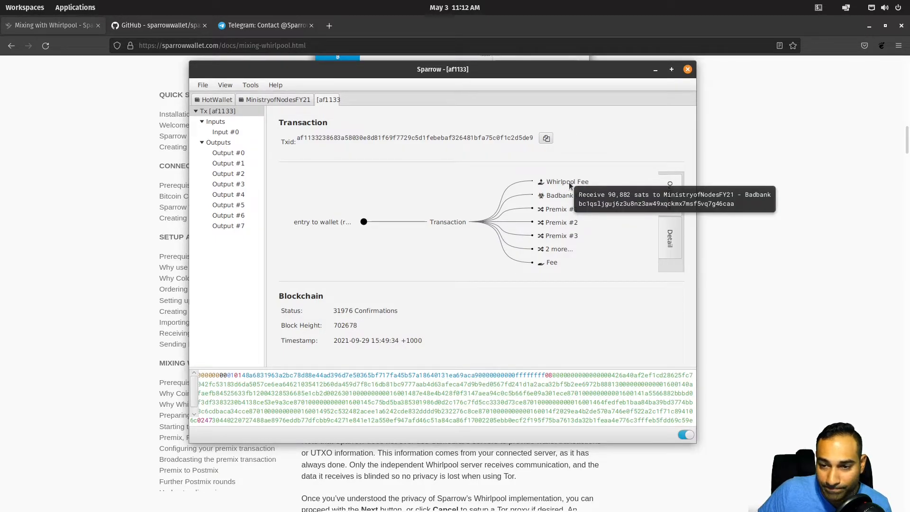
{"action": "left_click", "coordinate": [558, 188]}
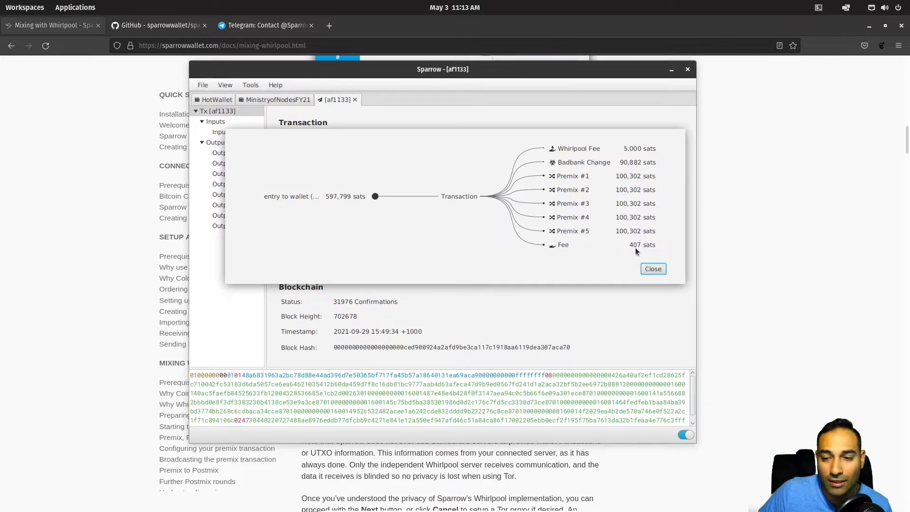
{"action": "mouse_move", "coordinate": [636, 252]}
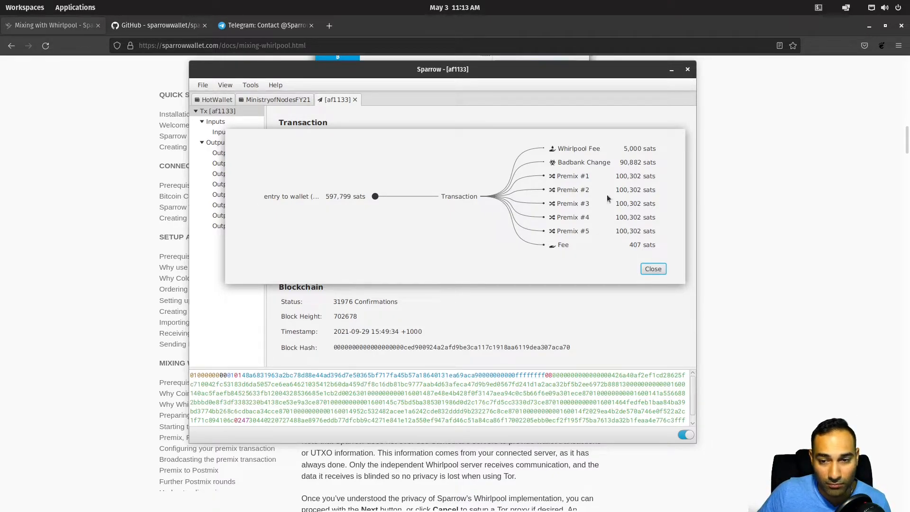
{"action": "left_click", "coordinate": [653, 269]}
{"action": "left_click", "coordinate": [273, 99]}
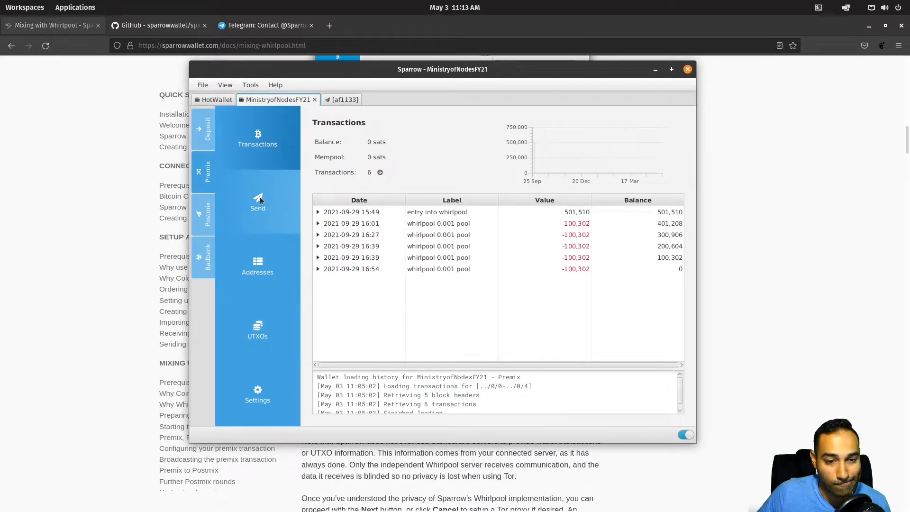
Step: Review the Postmix 'payment to supplier or cold storage' and 'do not combine like this' transactions
{"action": "left_click", "coordinate": [208, 217]}
{"action": "scroll", "coordinate": [462, 258], "scroll_direction": "up", "scroll_amount": 5}
{"action": "scroll", "coordinate": [429, 270], "scroll_direction": "down", "scroll_amount": 5}
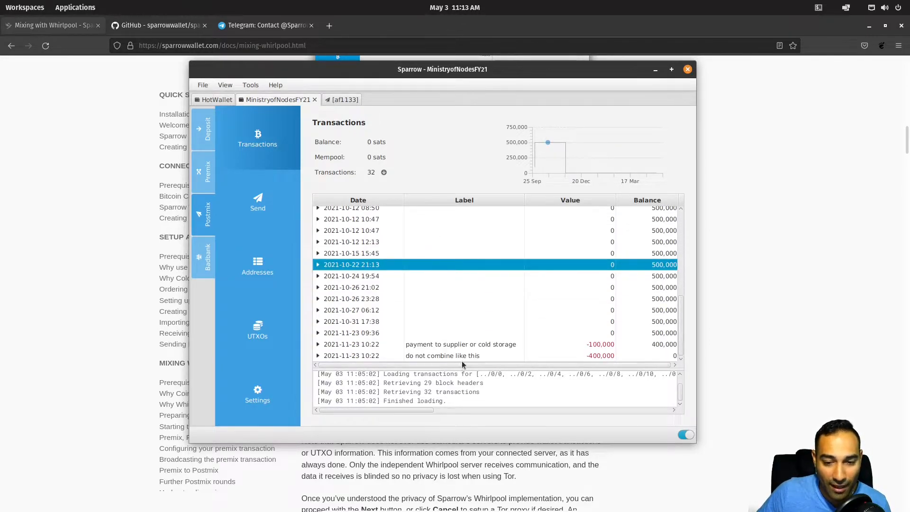
{"action": "left_click", "coordinate": [467, 345]}
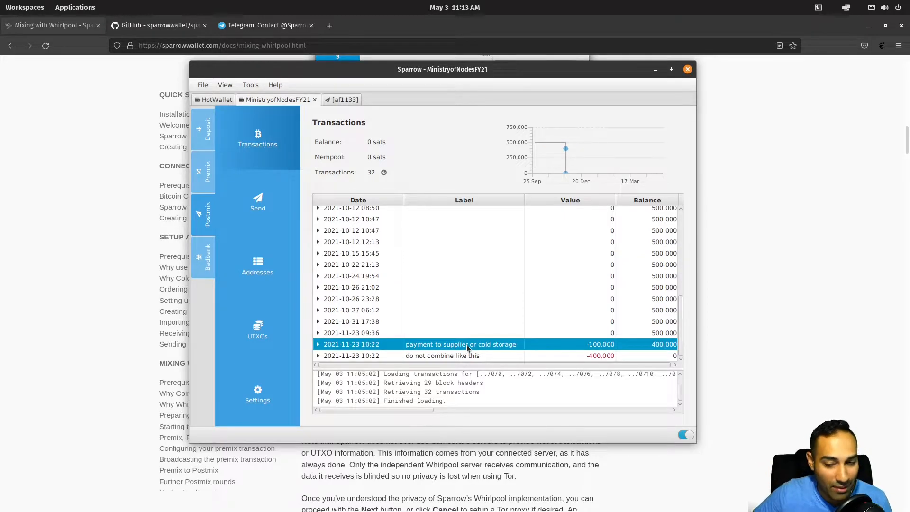
{"action": "left_click", "coordinate": [465, 358]}
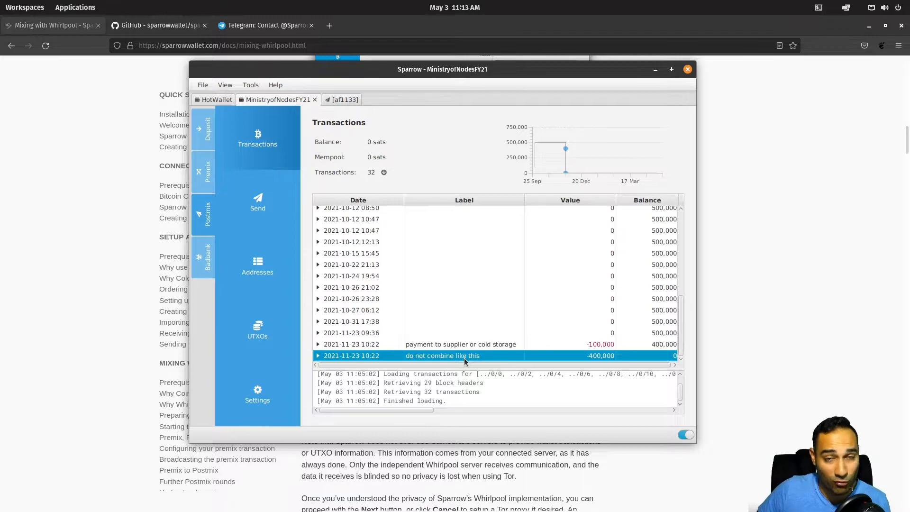
Step: Re-enter the word 'change' in the Badbank doxxic change label, then view the Deposit account
{"action": "left_click", "coordinate": [201, 264]}
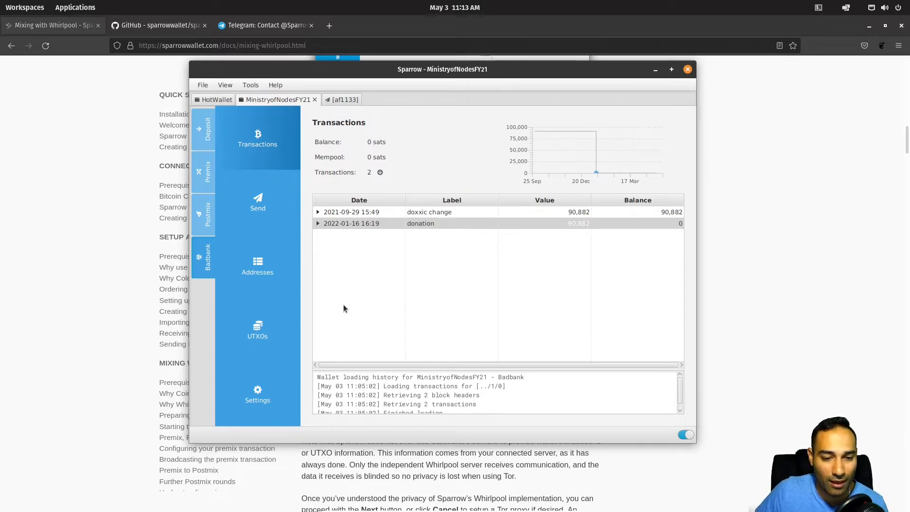
{"action": "double_click", "coordinate": [462, 212]}
{"action": "double_click", "coordinate": [463, 213]}
{"action": "key", "text": "Right"}
{"action": "key", "text": "BackSpace"}
{"action": "key", "text": "BackSpace"}
{"action": "key", "text": "BackSpace"}
{"action": "key", "text": "BackSpace"}
{"action": "key", "text": "BackSpace"}
{"action": "key", "text": "BackSpace"}
{"action": "type", "text": "change"}
{"action": "key", "text": "Return"}
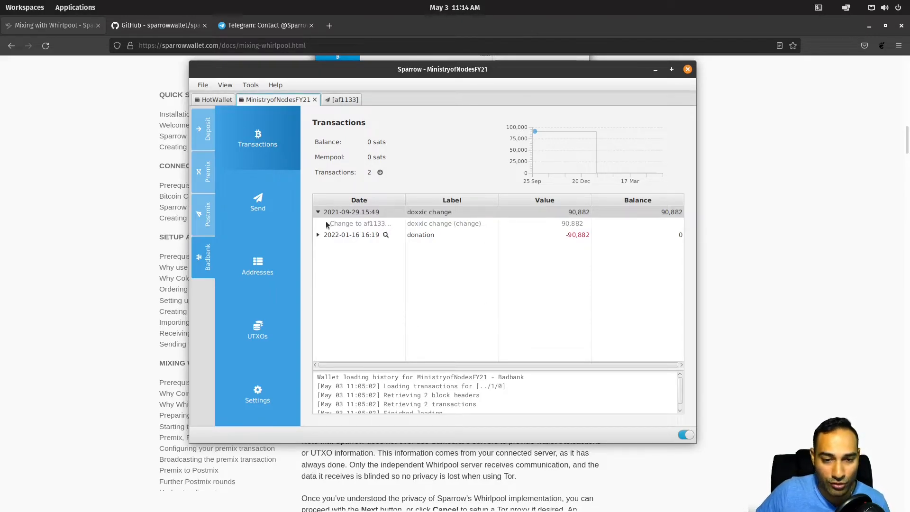
{"action": "left_click", "coordinate": [320, 213]}
{"action": "left_click", "coordinate": [317, 212]}
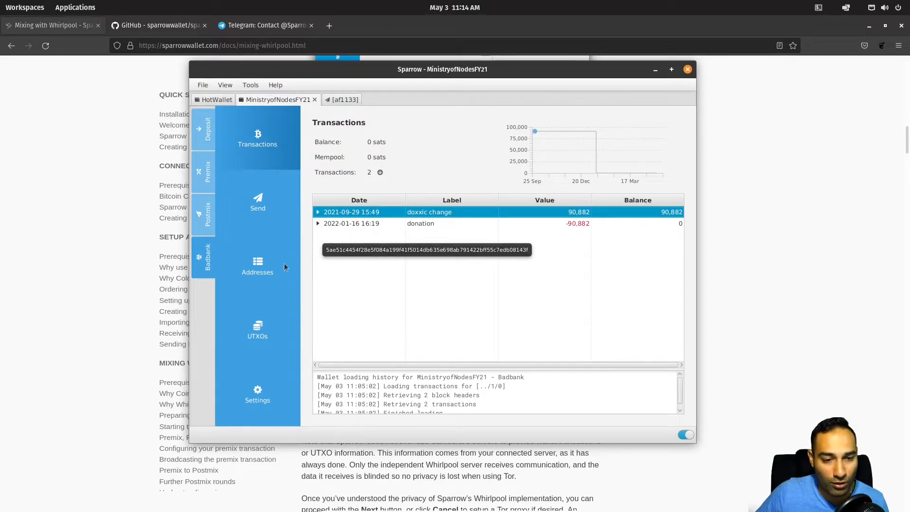
{"action": "left_click", "coordinate": [210, 129]}
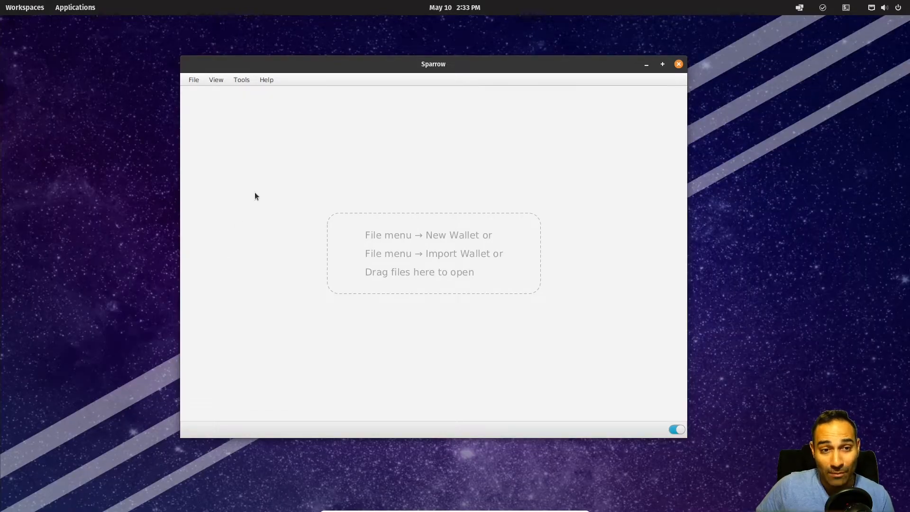
Step: Create a new wallet named HardwareWallet and choose an Airgapped Hardware Wallet keystore
{"action": "left_click", "coordinate": [194, 80]}
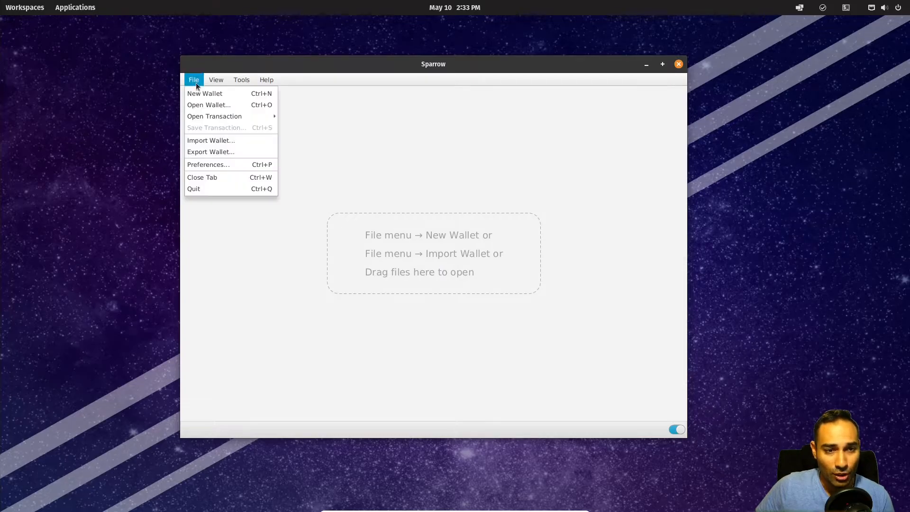
{"action": "left_click", "coordinate": [201, 91]}
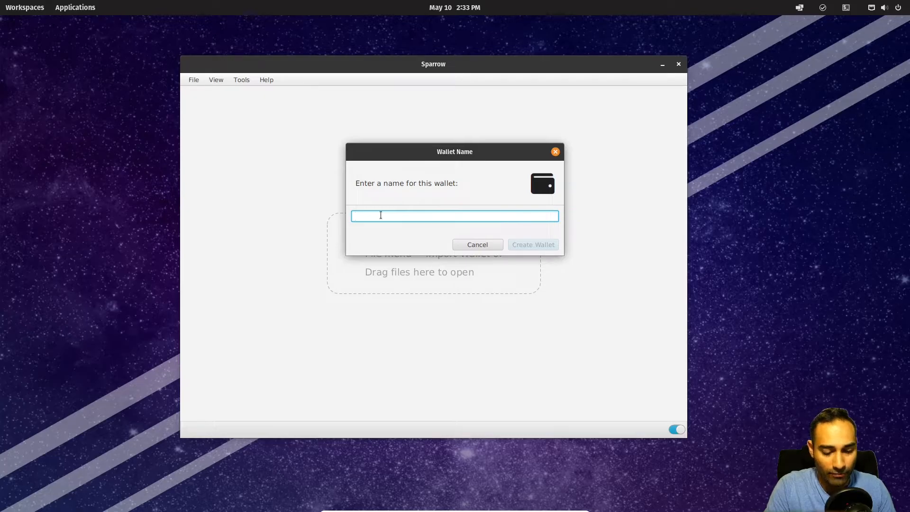
{"action": "type", "text": "HardwareWallet"}
{"action": "key", "text": "Return"}
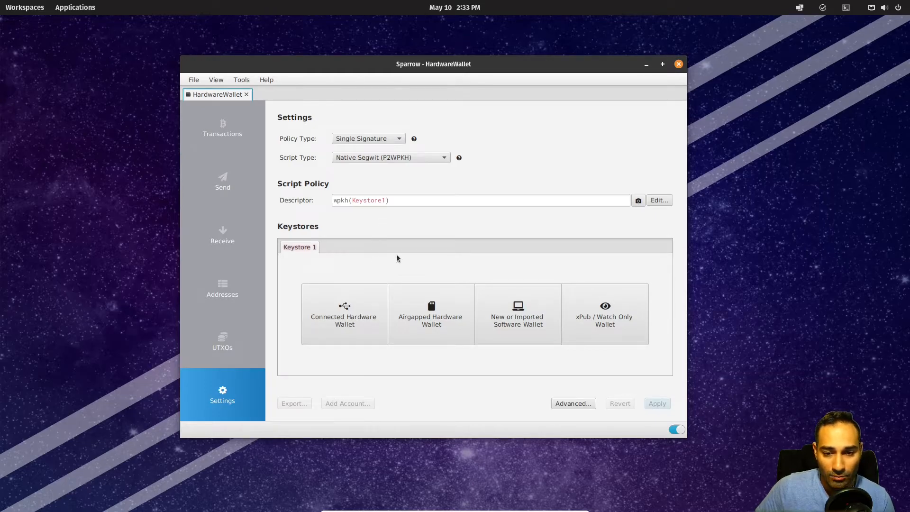
{"action": "left_click", "coordinate": [432, 315]}
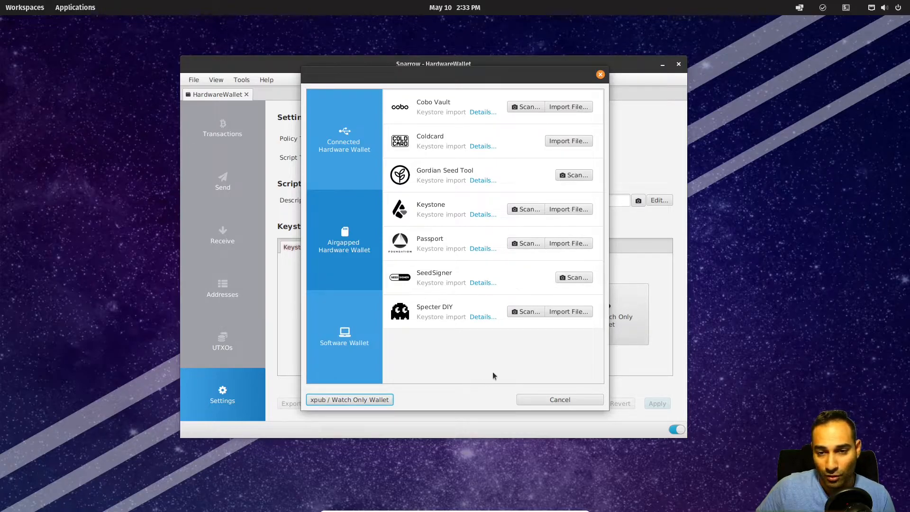
Step: Load coldcard-export.json from microsd as the Coldcard keystore (fingerprint 781a9180, m/84'/0'/0')
{"action": "left_click", "coordinate": [482, 146]}
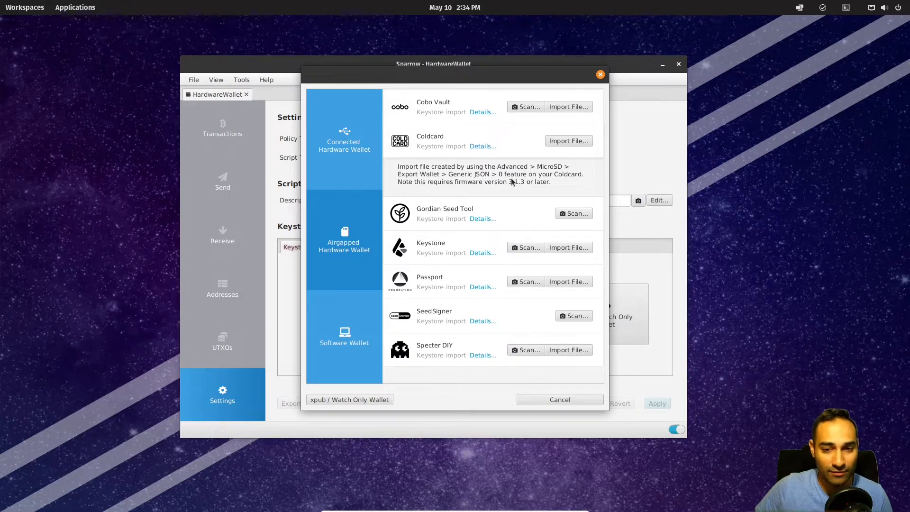
{"action": "left_click", "coordinate": [573, 143]}
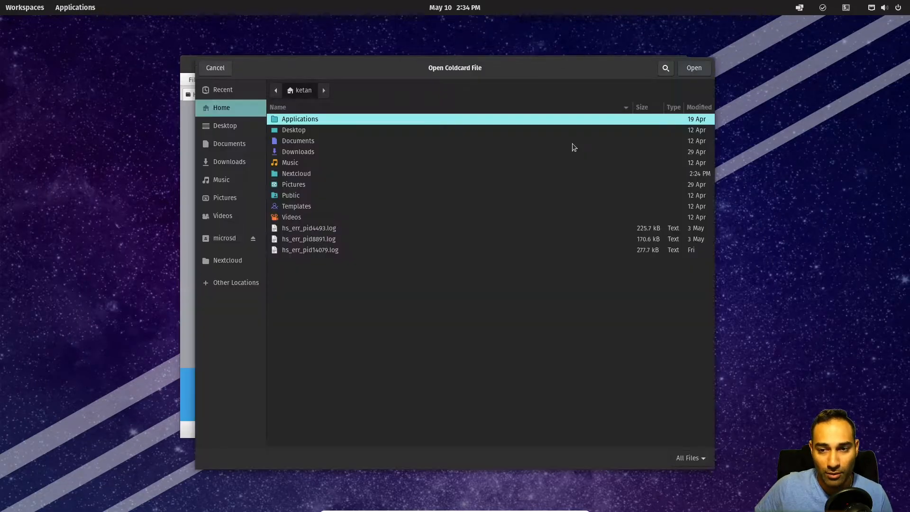
{"action": "left_click", "coordinate": [227, 241]}
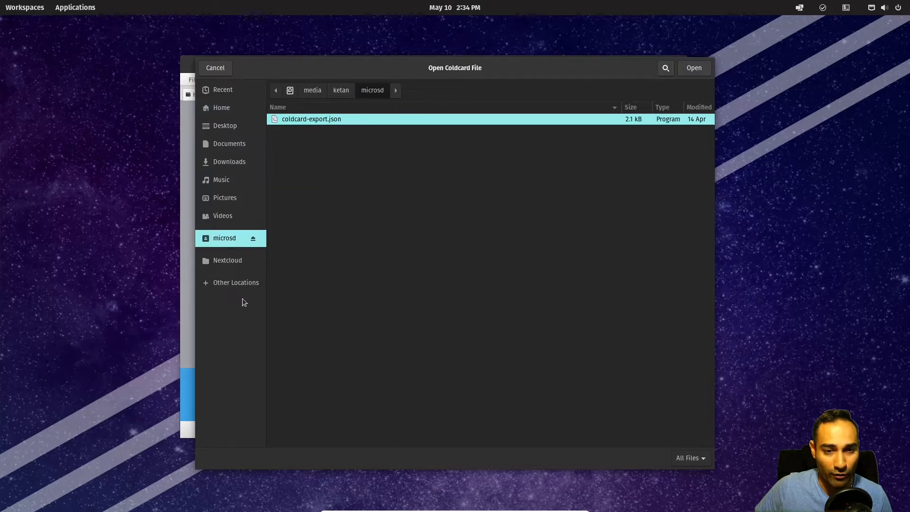
{"action": "double_click", "coordinate": [317, 121]}
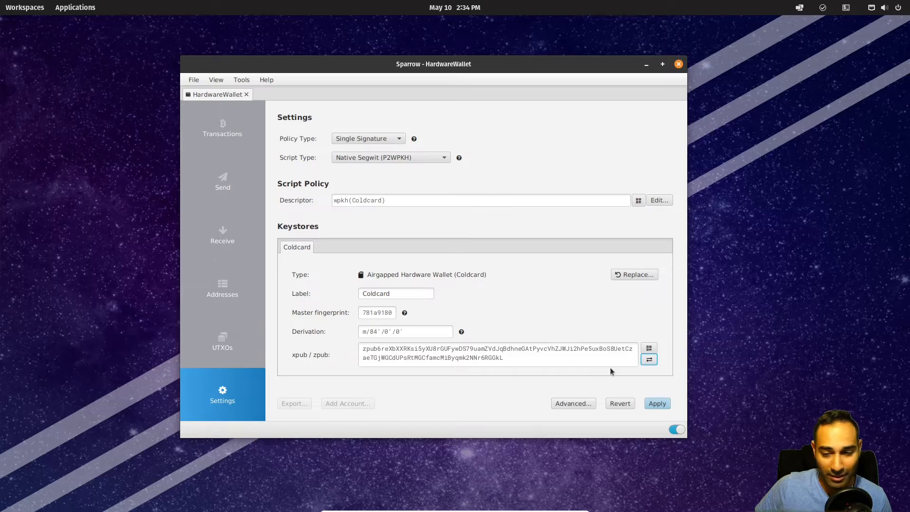
Step: Toggle the key display between zpub and xpub, then apply the HardwareWallet settings
{"action": "left_click", "coordinate": [649, 360]}
{"action": "left_click", "coordinate": [648, 364]}
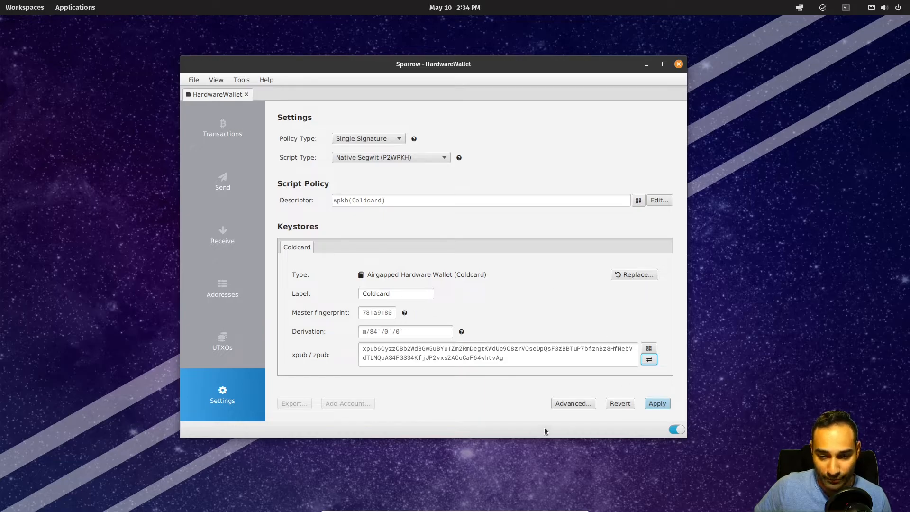
{"action": "left_click", "coordinate": [657, 404]}
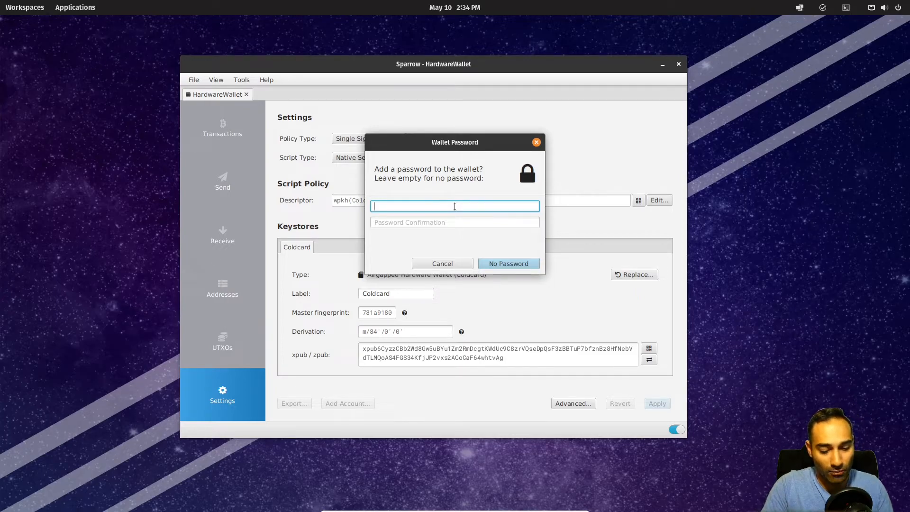
Step: Set and confirm a wallet password, then view the empty transaction history with 0 sats
{"action": "type", "text": "***************"}
{"action": "key", "text": "Tab"}
{"action": "type", "text": "***************"}
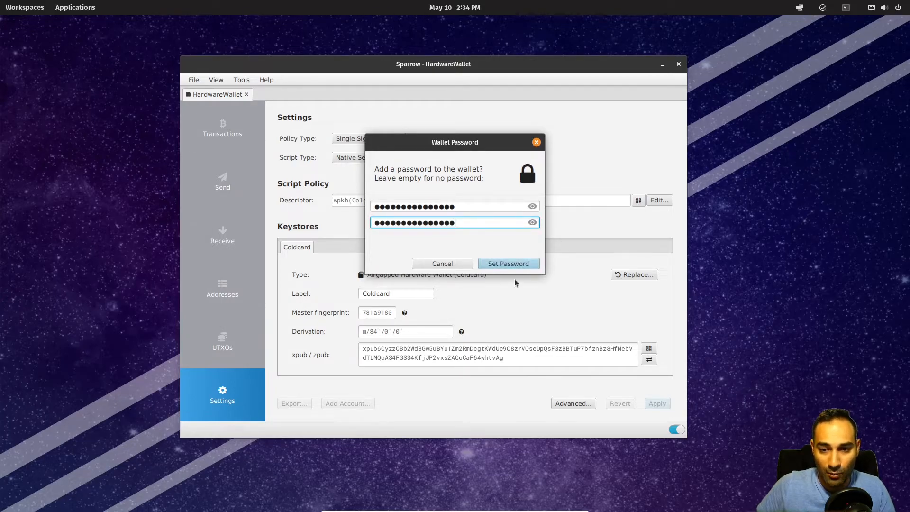
{"action": "left_click", "coordinate": [517, 264]}
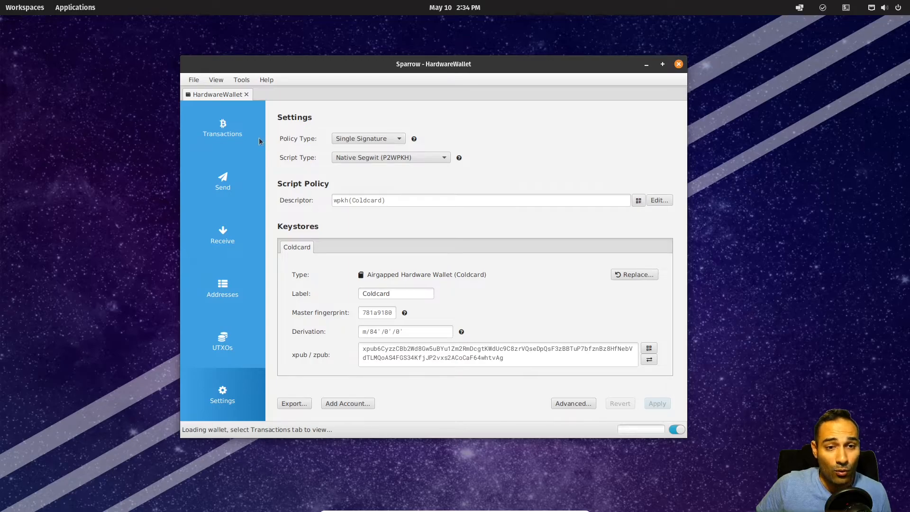
{"action": "left_click", "coordinate": [240, 131]}
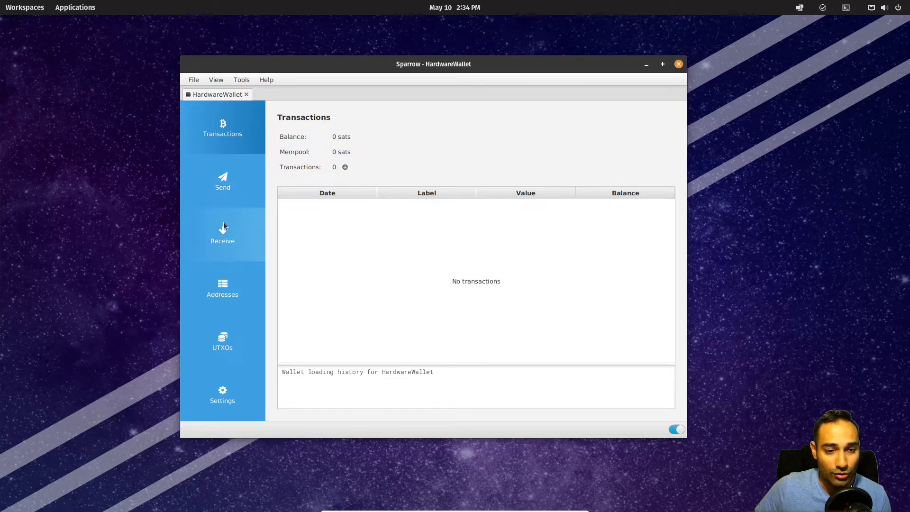
Step: Copy the first receive address, then advance through the receive addresses up to /0/5
{"action": "left_click", "coordinate": [232, 242]}
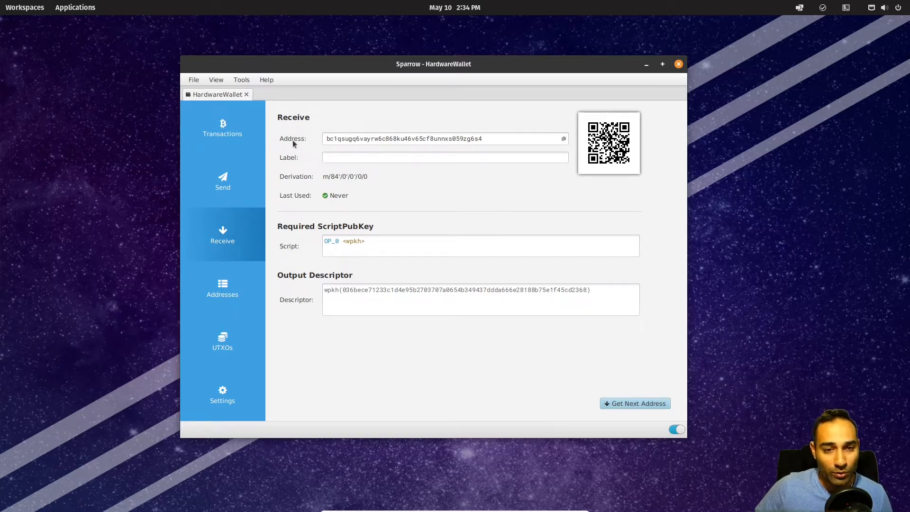
{"action": "left_click", "coordinate": [564, 140]}
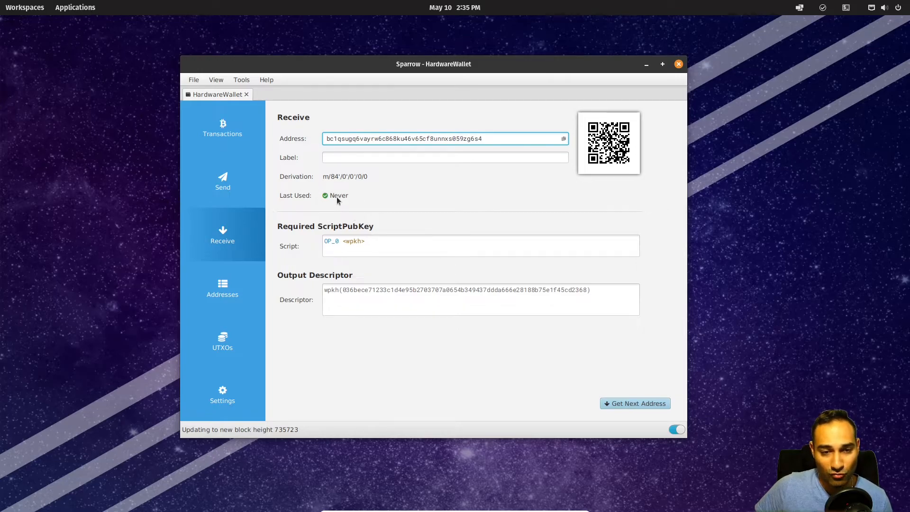
{"action": "left_click", "coordinate": [621, 404]}
{"action": "left_click", "coordinate": [621, 404]}
{"action": "left_click", "coordinate": [621, 404]}
{"action": "left_click", "coordinate": [621, 405]}
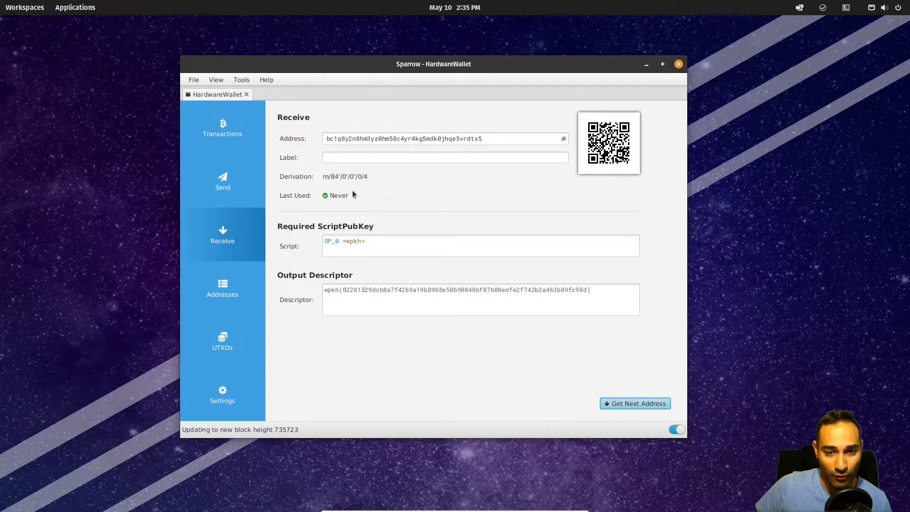
{"action": "left_click", "coordinate": [645, 404]}
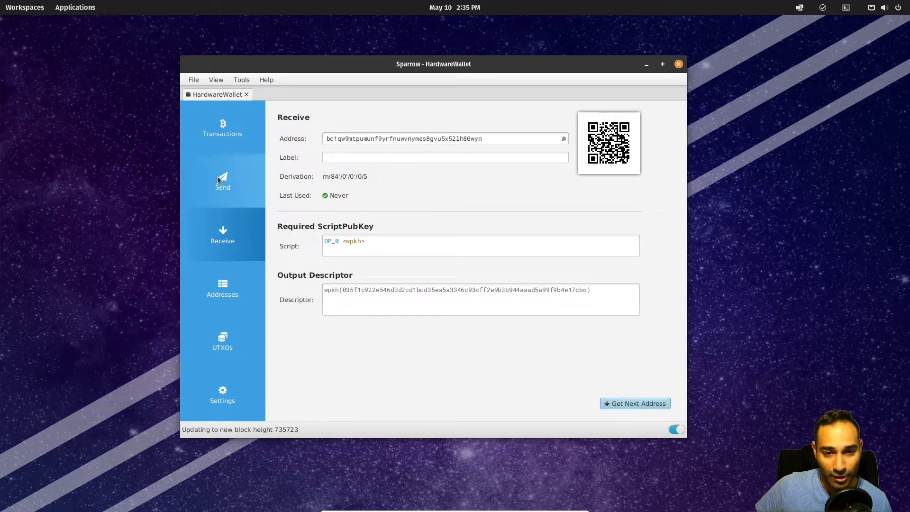
Step: Review the address lists and the empty UTXO list, then close the HardwareWallet wallet
{"action": "left_click", "coordinate": [240, 311]}
{"action": "scroll", "coordinate": [425, 146], "scroll_direction": "down", "scroll_amount": 5}
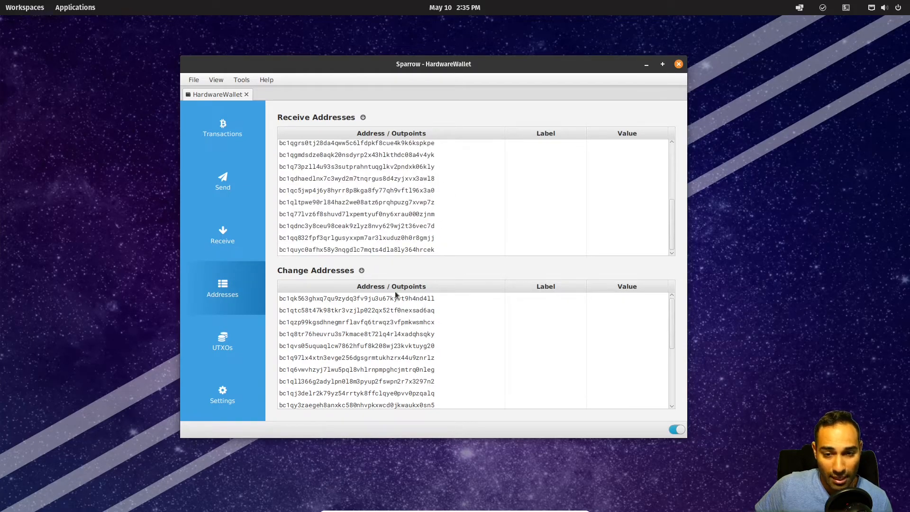
{"action": "scroll", "coordinate": [398, 299], "scroll_direction": "down", "scroll_amount": 3}
{"action": "scroll", "coordinate": [398, 303], "scroll_direction": "up", "scroll_amount": 3}
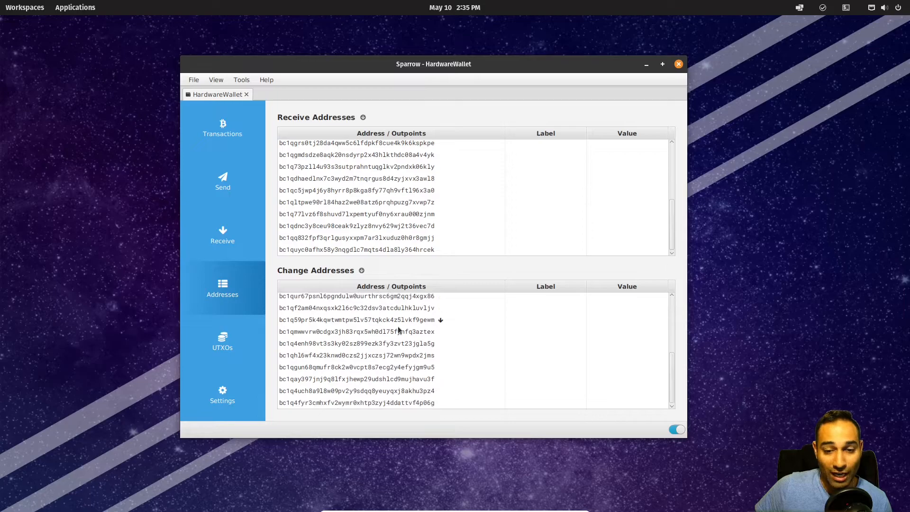
{"action": "left_click", "coordinate": [227, 348]}
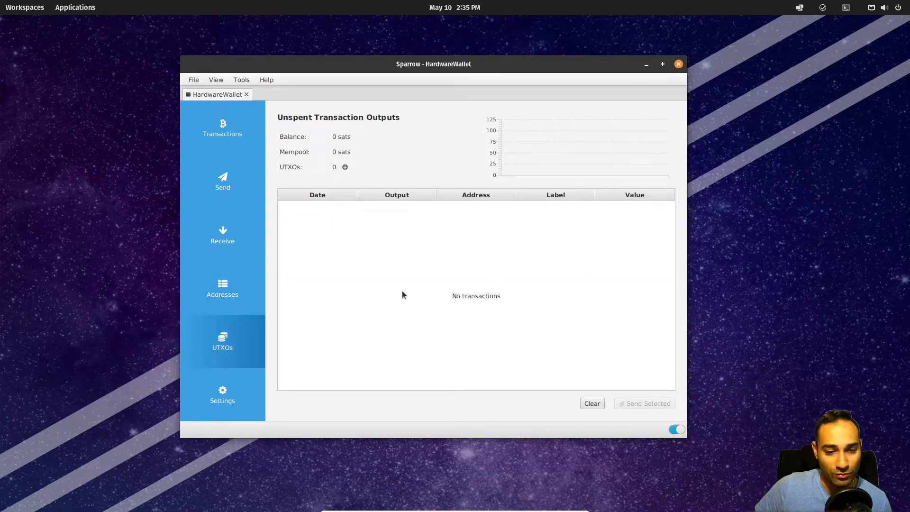
{"action": "left_click", "coordinate": [223, 128]}
{"action": "left_click", "coordinate": [194, 80]}
{"action": "left_click", "coordinate": [400, 133]}
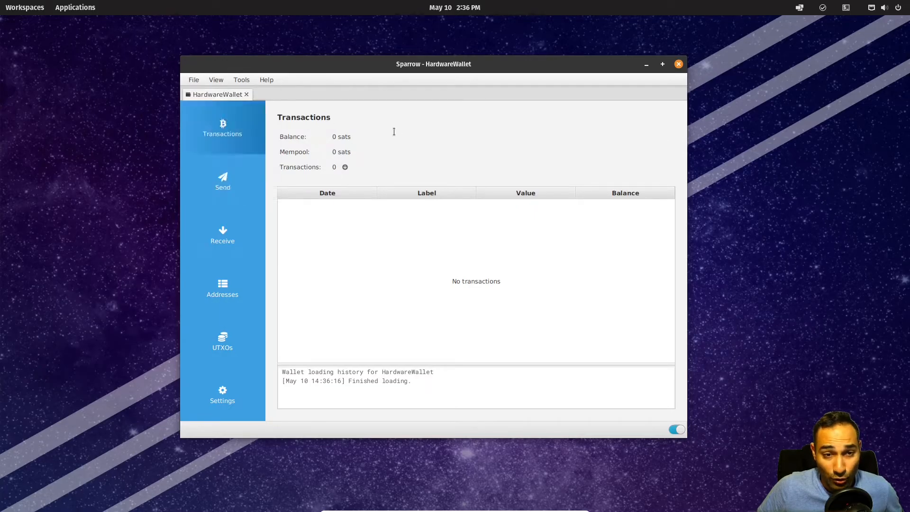
{"action": "left_click", "coordinate": [246, 95]}
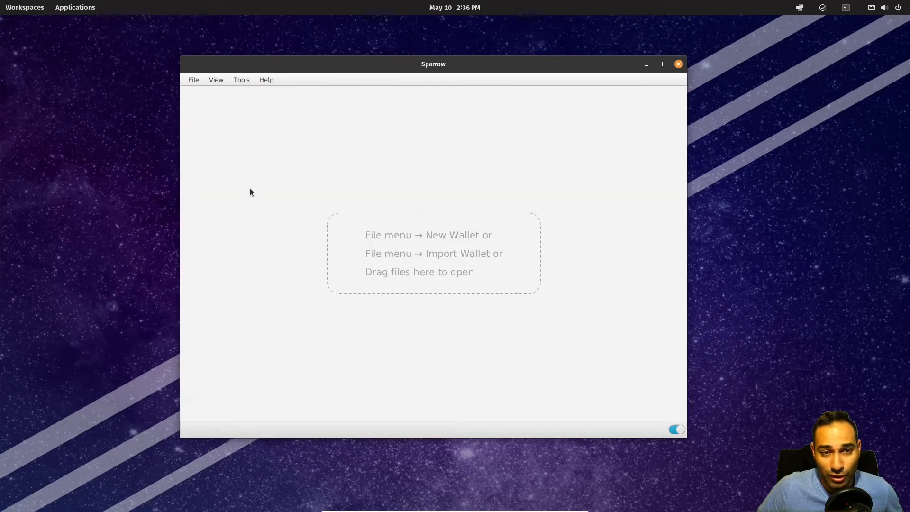
Step: Reopen HardwareWallet.mv.db with its password and copy a fresh receive address
{"action": "left_click", "coordinate": [196, 81]}
{"action": "left_click", "coordinate": [206, 107]}
{"action": "double_click", "coordinate": [313, 141]}
{"action": "type", "text": "***************"}
{"action": "key", "text": "Return"}
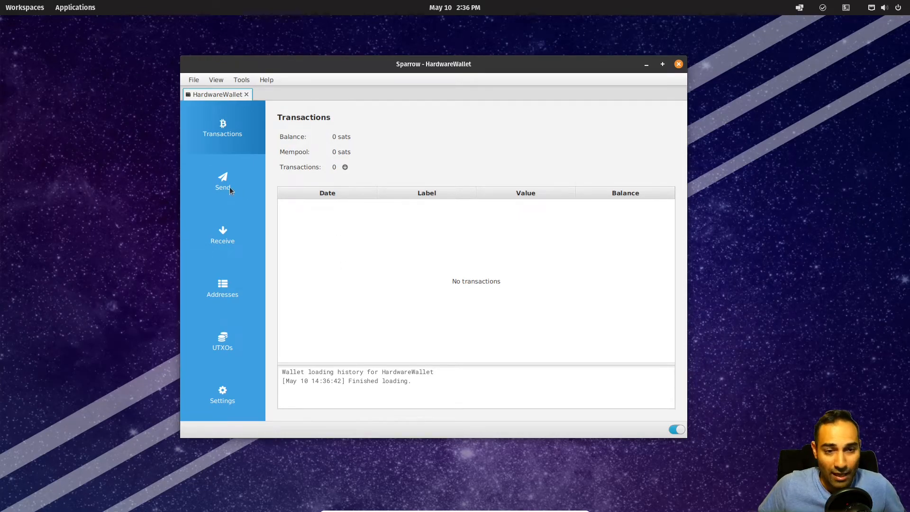
{"action": "left_click", "coordinate": [229, 238]}
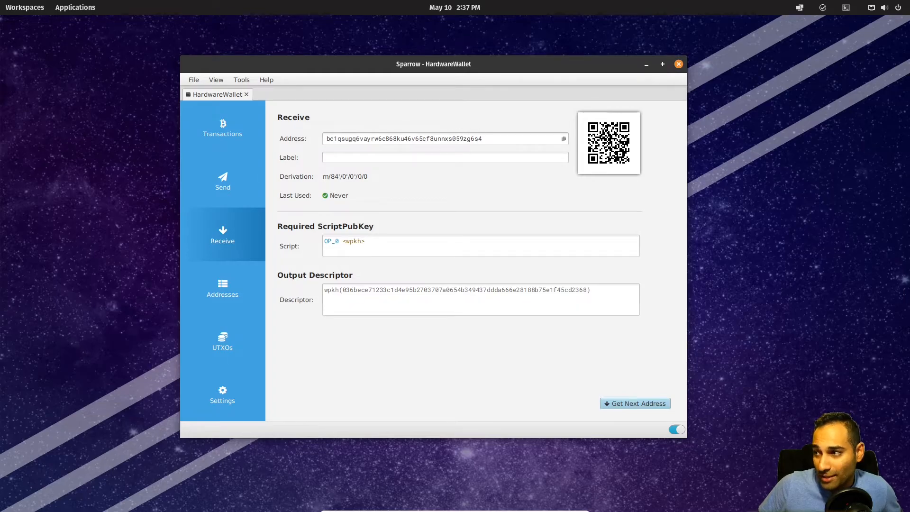
{"action": "left_click", "coordinate": [564, 139]}
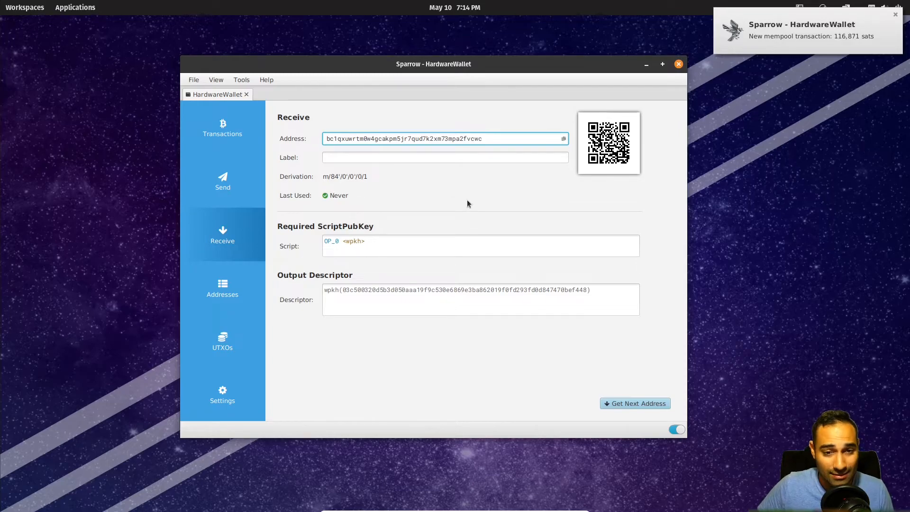
Step: Inspect the incoming 116,871-sat deposit and the funded first receive address
{"action": "left_click", "coordinate": [223, 127]}
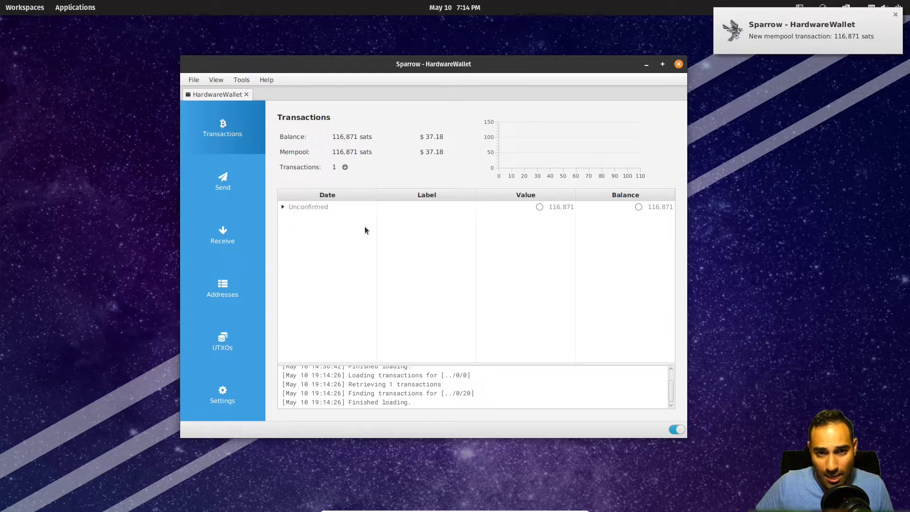
{"action": "left_click_drag", "start_coordinate": [331, 153], "coordinate": [373, 154]}
{"action": "left_click", "coordinate": [325, 222]}
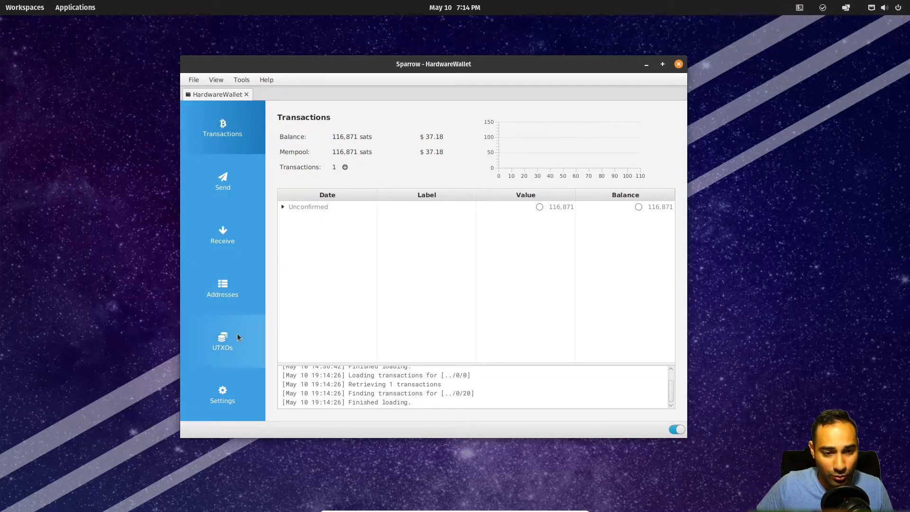
{"action": "left_click", "coordinate": [225, 291]}
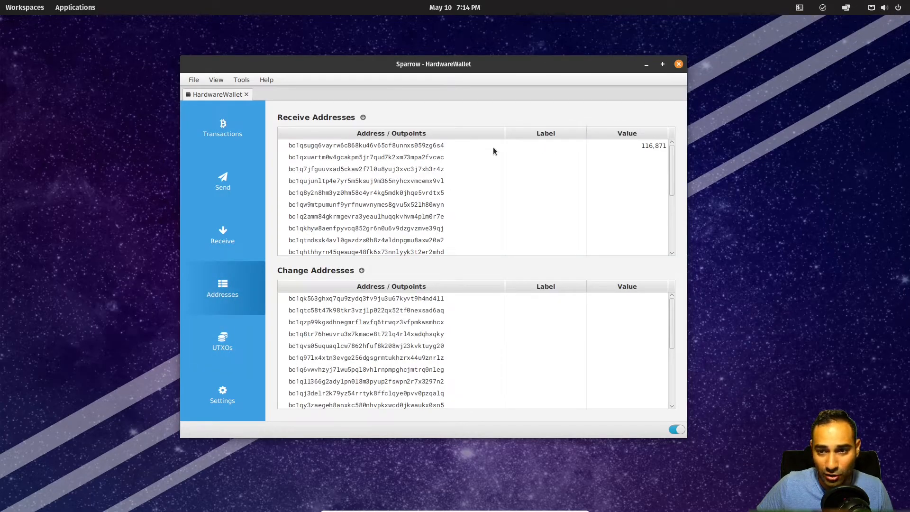
{"action": "left_click", "coordinate": [389, 145]}
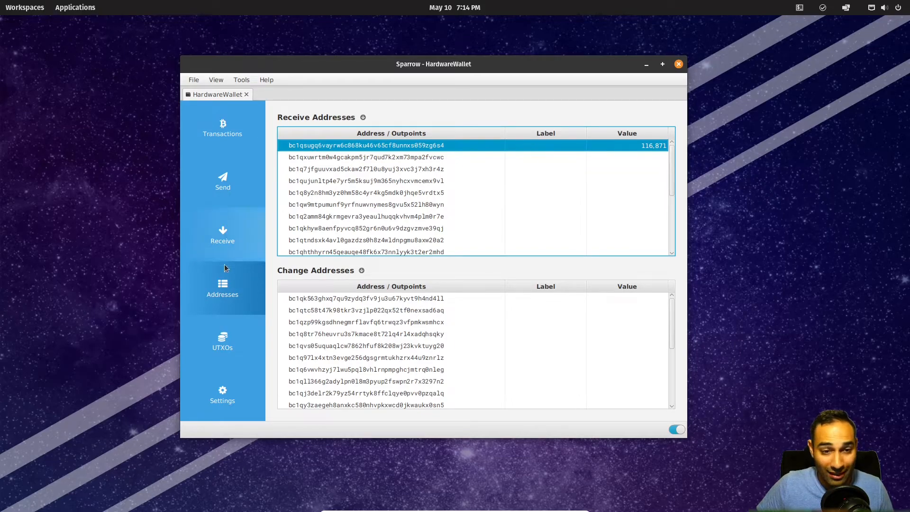
Step: Label the unconfirmed incoming transaction 'Received from exchange'
{"action": "left_click", "coordinate": [227, 130]}
{"action": "left_click", "coordinate": [438, 206]}
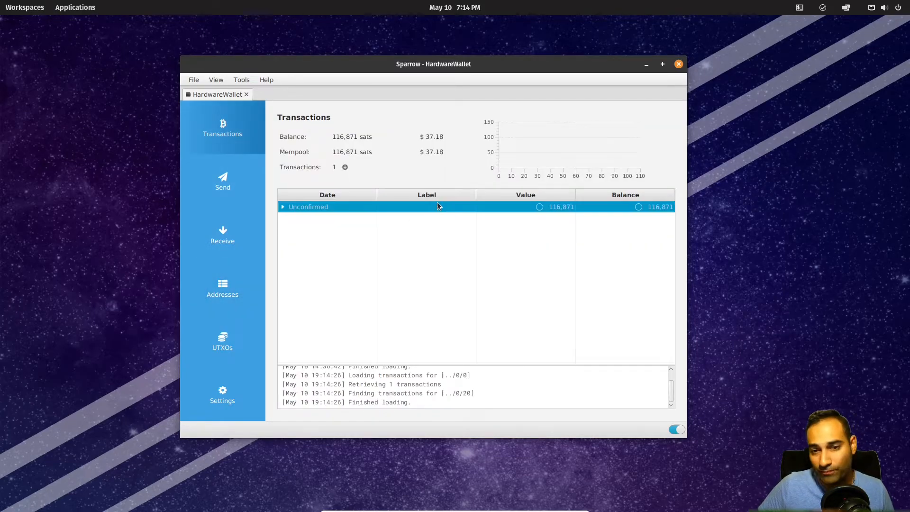
{"action": "left_click", "coordinate": [441, 207]}
{"action": "type", "text": "Re"}
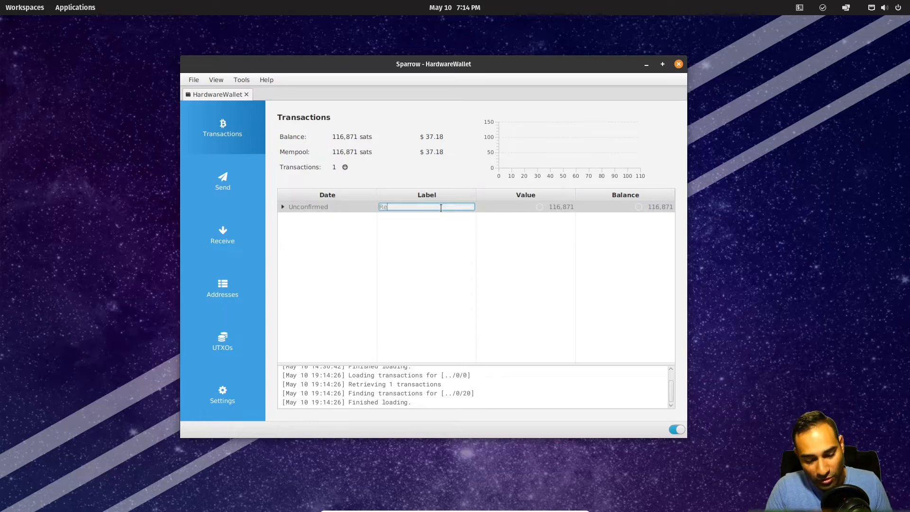
{"action": "type", "text": "ceived from exchange"}
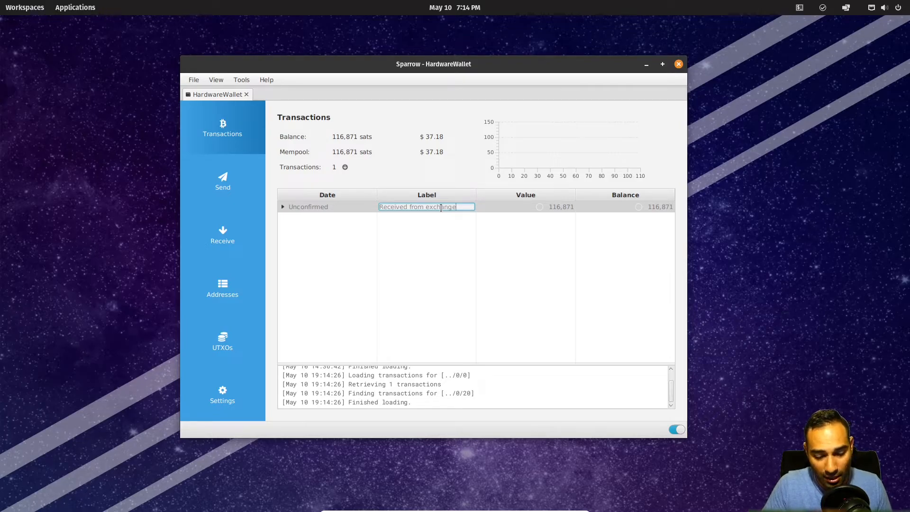
{"action": "key", "text": "Return"}
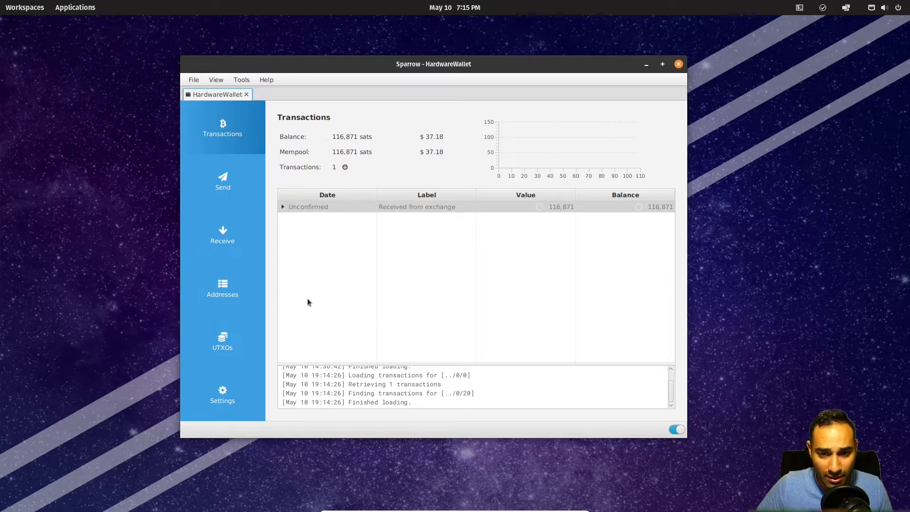
Step: Review the addresses and the unconfirmed 116,871-sat UTXO before heading to Firefox
{"action": "left_click", "coordinate": [235, 298]}
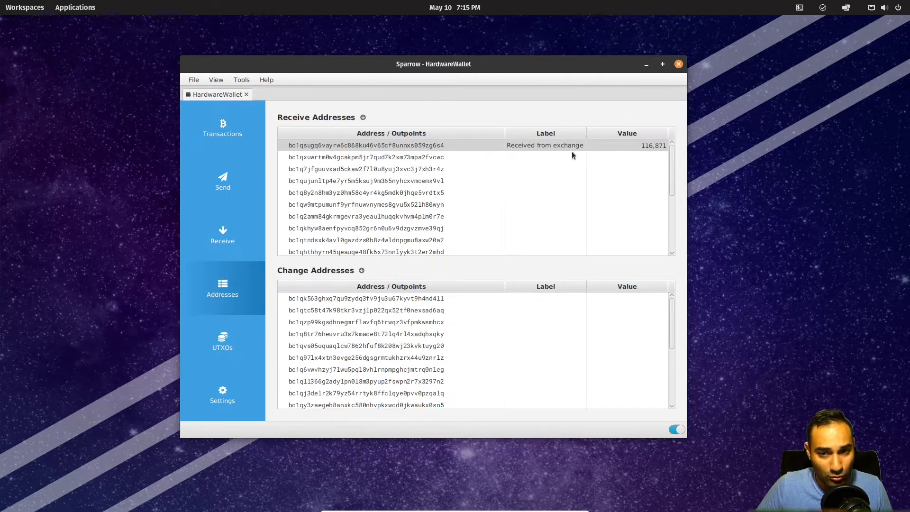
{"action": "left_click", "coordinate": [229, 351]}
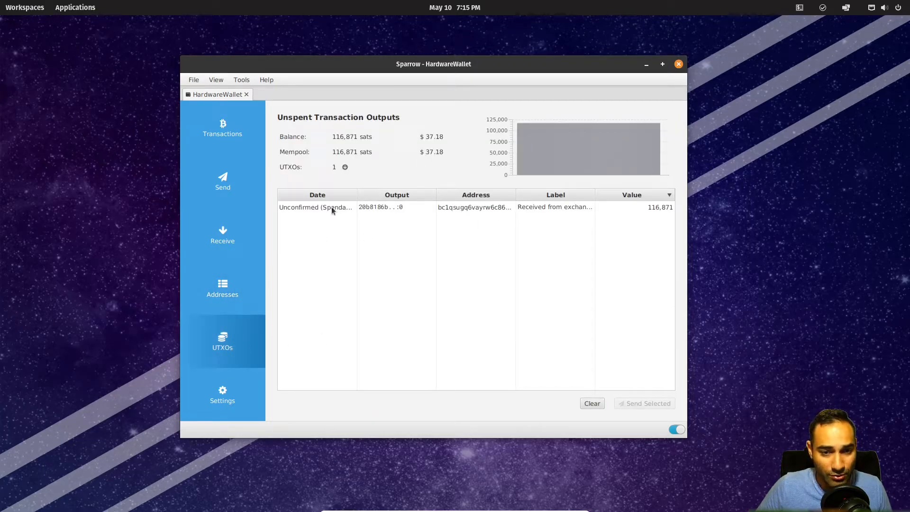
{"action": "left_click", "coordinate": [459, 302]}
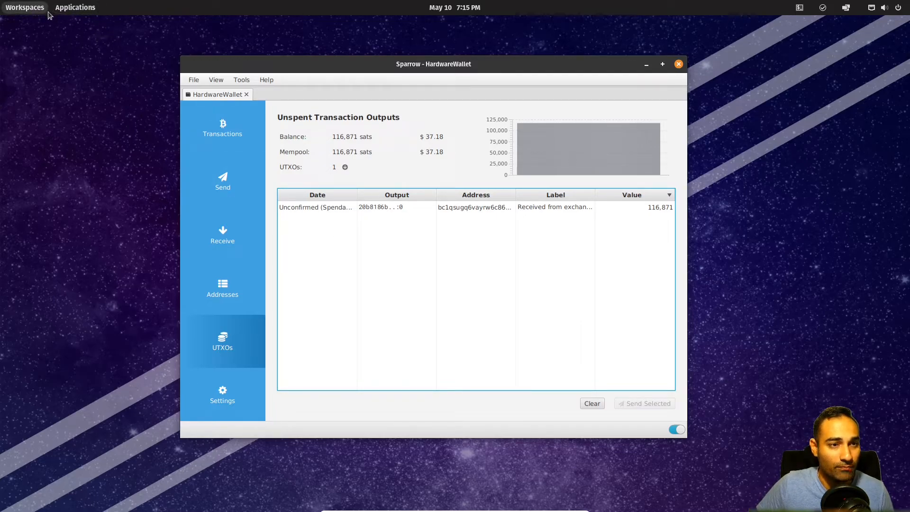
{"action": "left_click", "coordinate": [31, 10]}
Step: In Firefox, load ministryofnodes.com.au/support and create a $30 donation invoice
{"action": "left_click", "coordinate": [19, 188]}
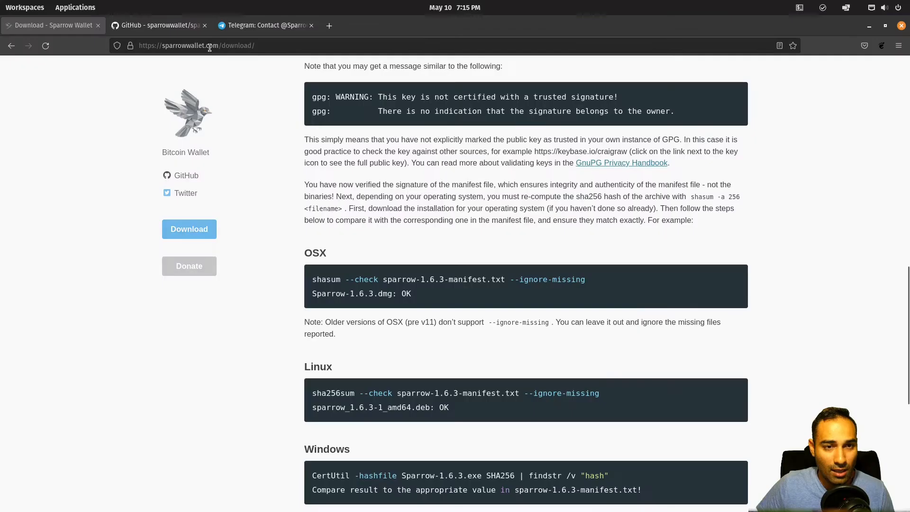
{"action": "left_click", "coordinate": [210, 46]}
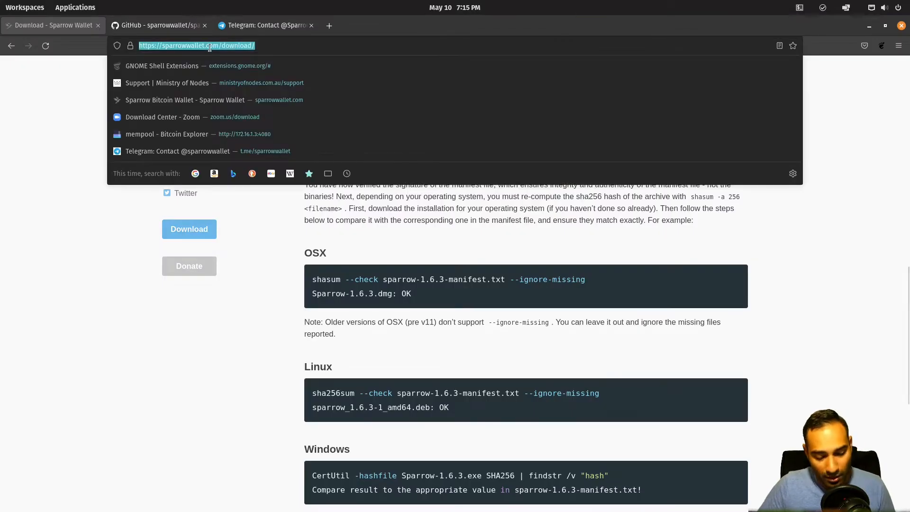
{"action": "type", "text": "ministryofnodes.com.au/support"}
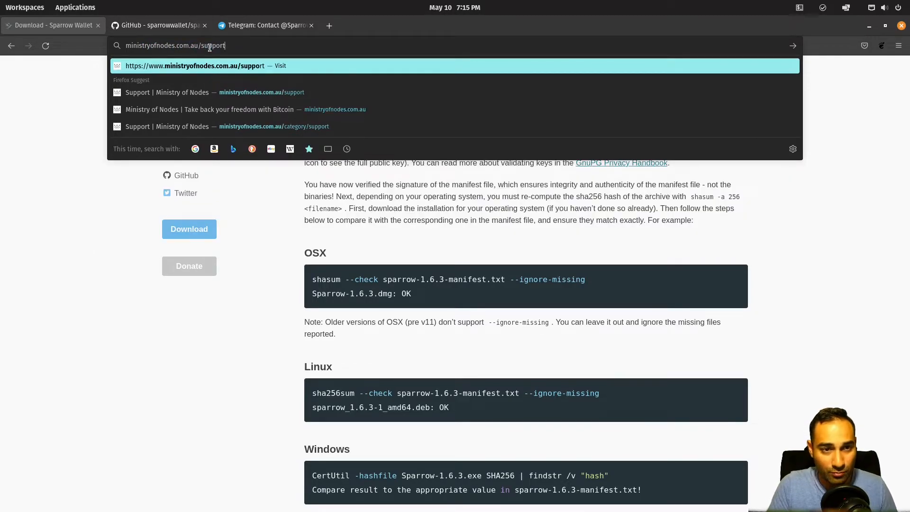
{"action": "key", "text": "Return"}
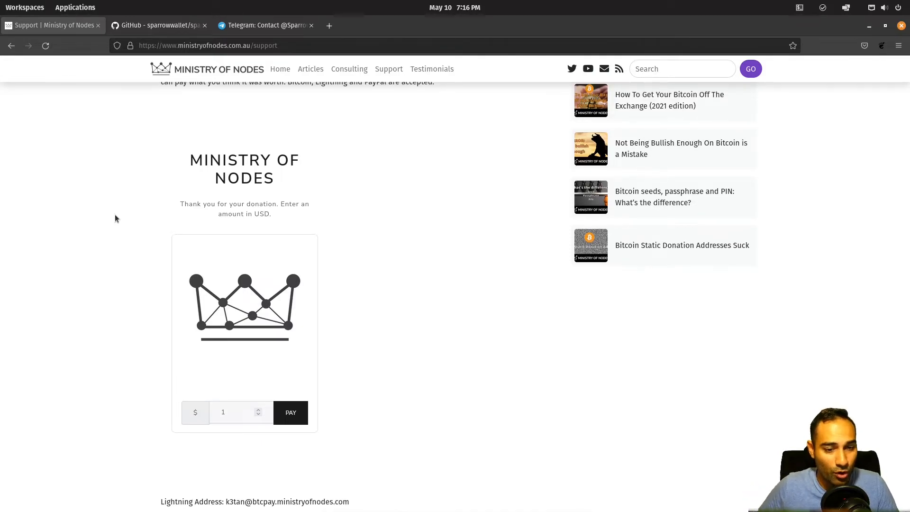
{"action": "left_click", "coordinate": [235, 412]}
{"action": "key", "text": "BackSpace"}
{"action": "type", "text": "3"}
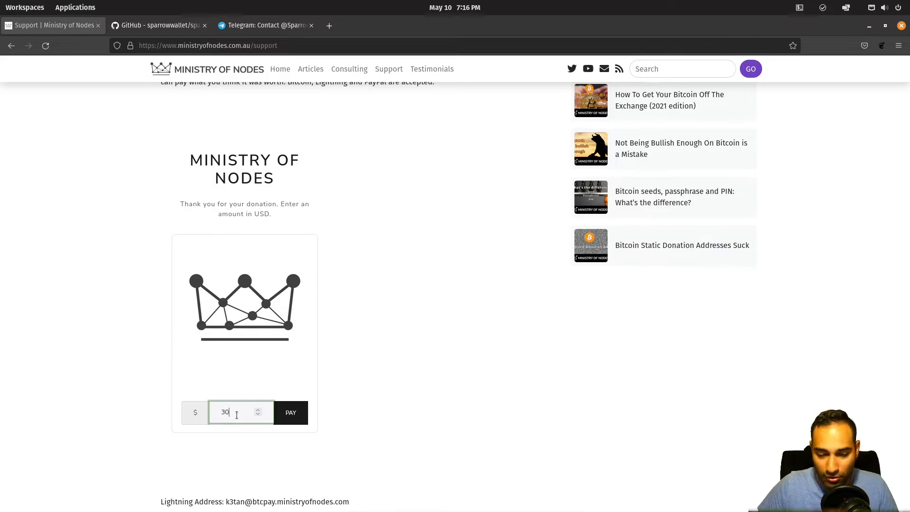
{"action": "type", "text": "0"}
{"action": "left_click", "coordinate": [297, 416]}
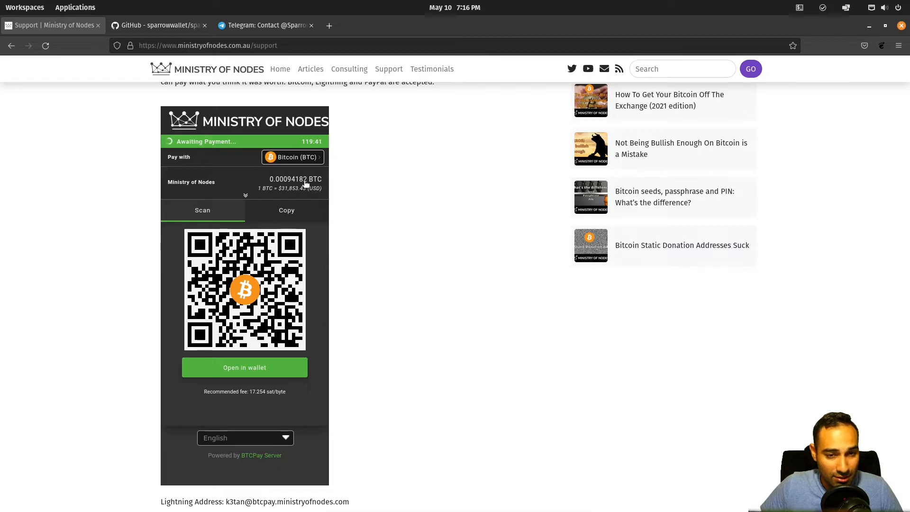
Step: Compare the invoice's text and Lightning views, then open the on-chain Bitcoin link in a wallet
{"action": "left_click", "coordinate": [287, 211]}
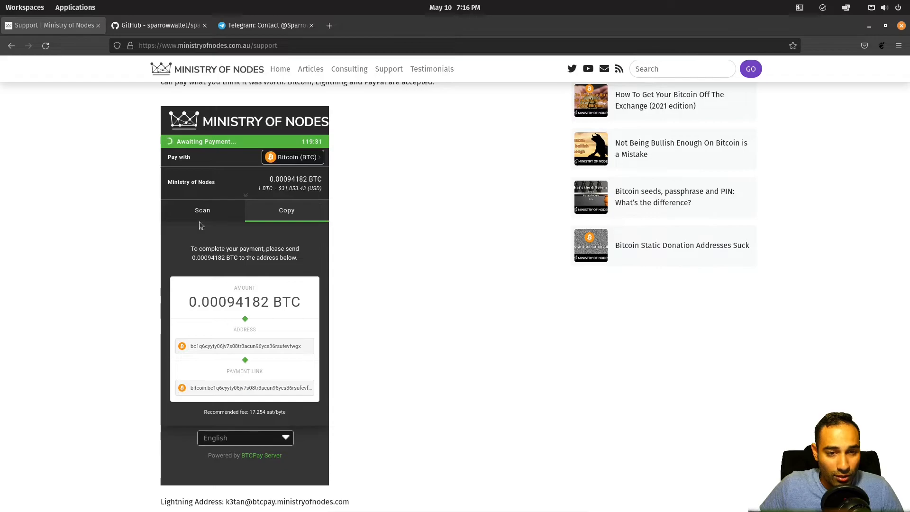
{"action": "left_click", "coordinate": [205, 213]}
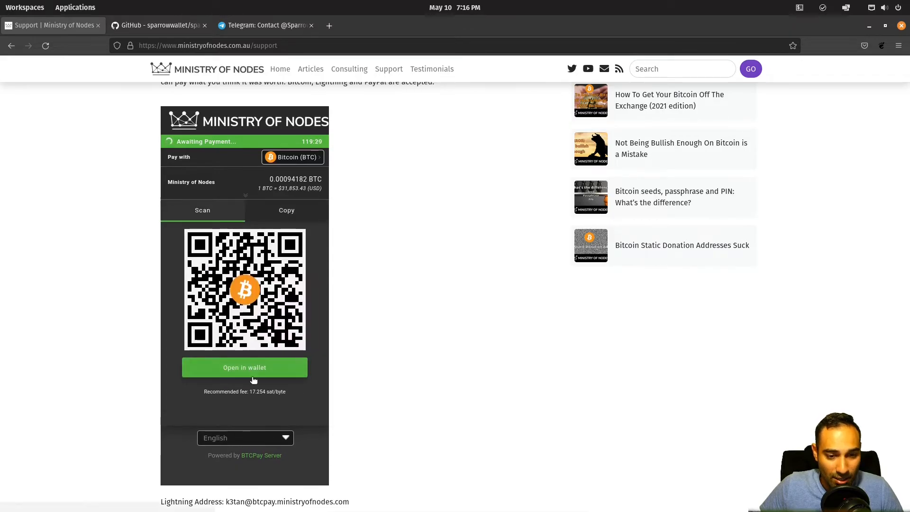
{"action": "left_click", "coordinate": [308, 159]}
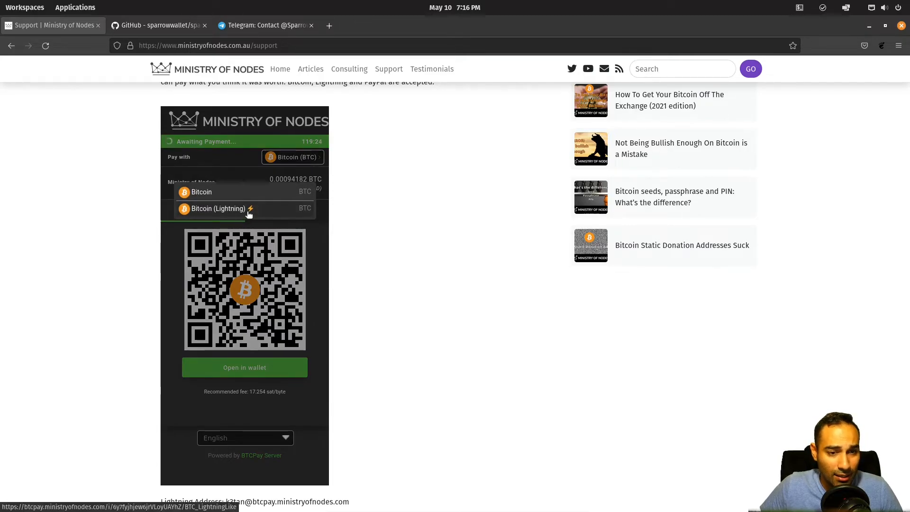
{"action": "left_click", "coordinate": [249, 214]}
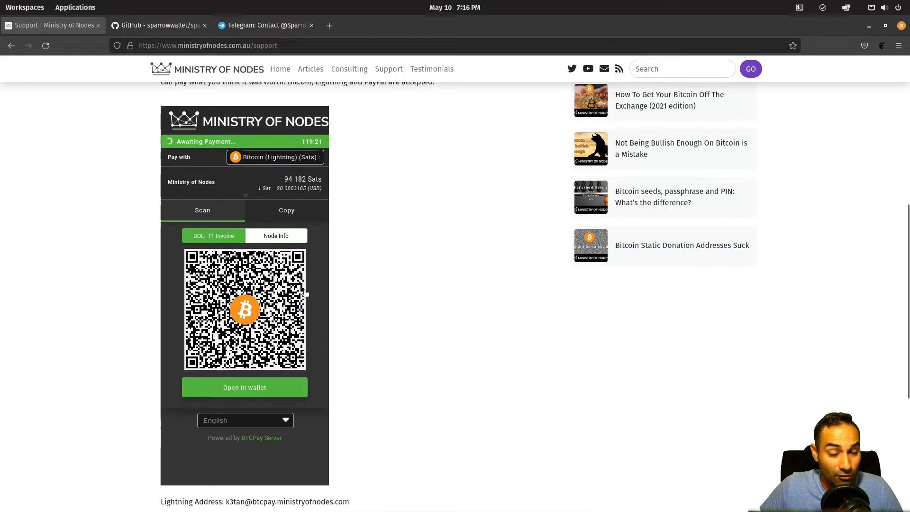
{"action": "left_click", "coordinate": [280, 212]}
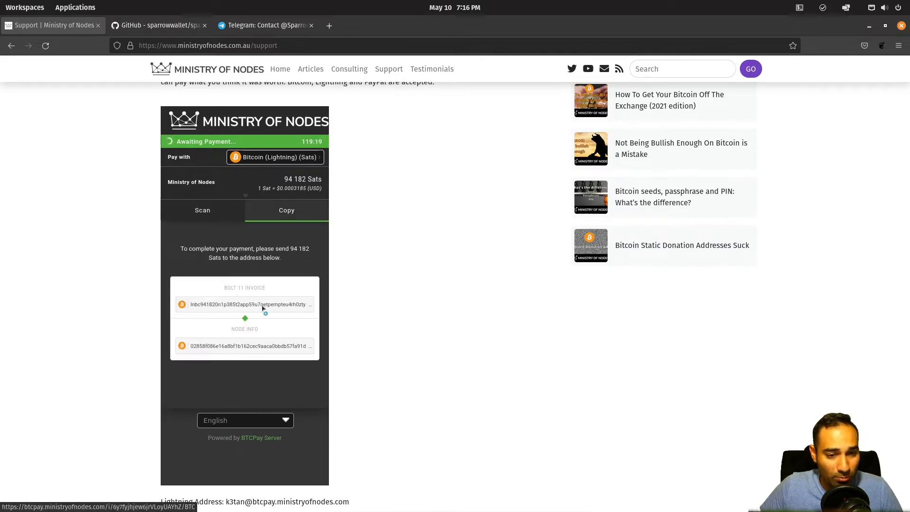
{"action": "left_click", "coordinate": [281, 158]}
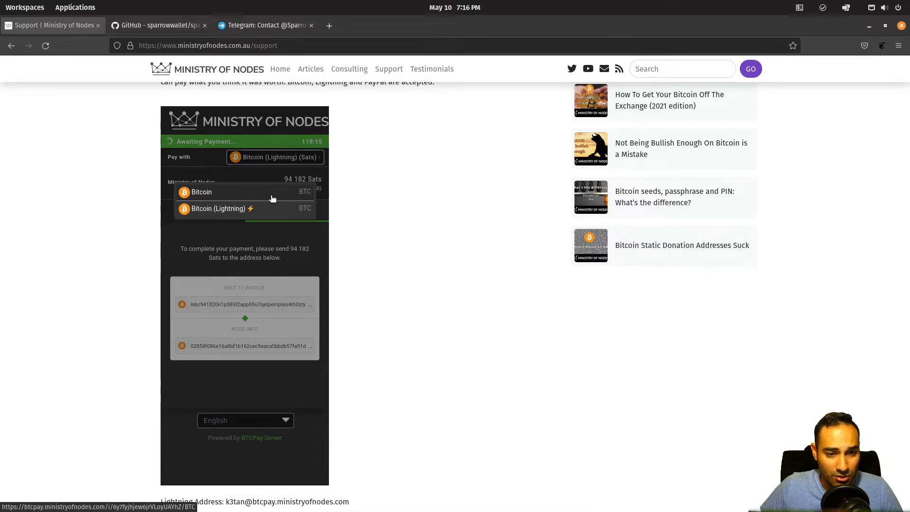
{"action": "left_click", "coordinate": [272, 198]}
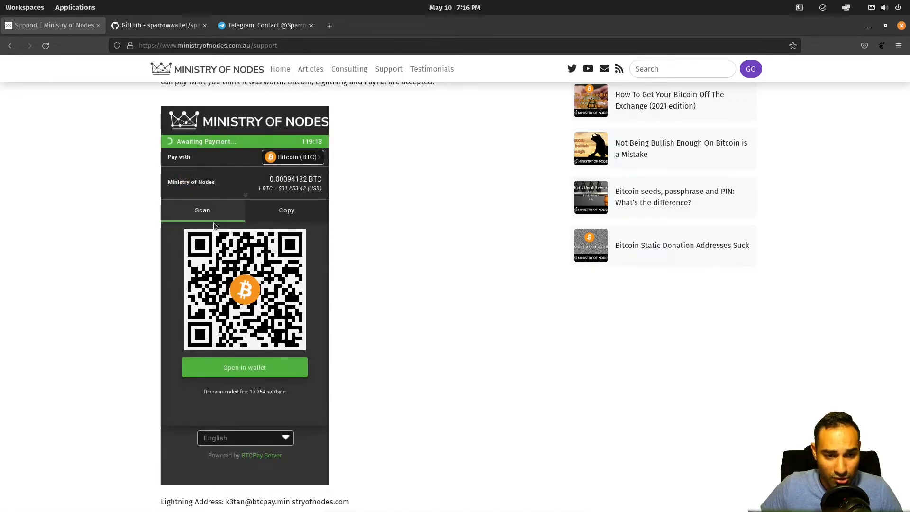
{"action": "left_click", "coordinate": [257, 375]}
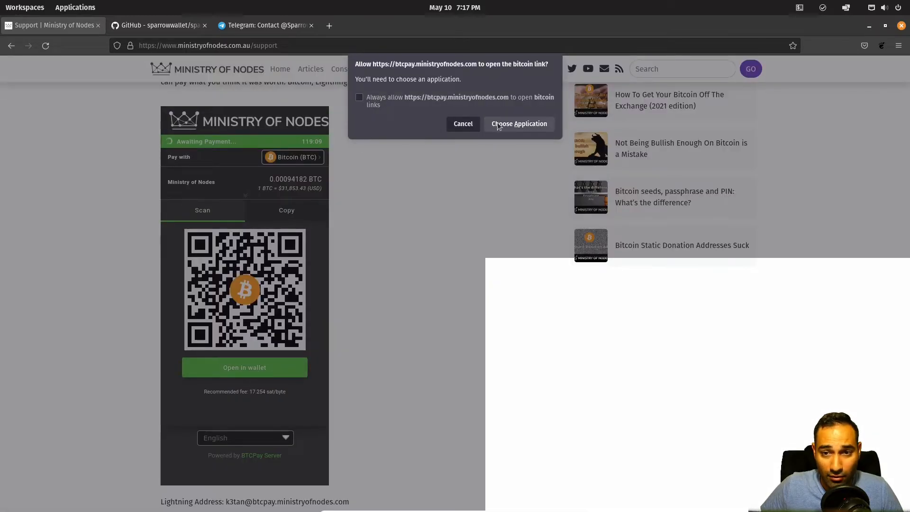
Step: Open the bitcoin link in Sparrow and label the payment 'Payment to Ministry of Nodes'
{"action": "left_click", "coordinate": [519, 125]}
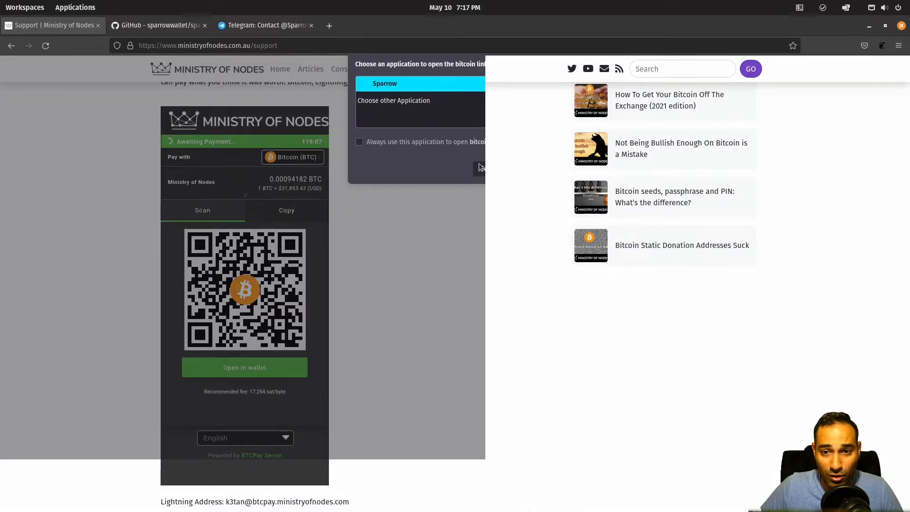
{"action": "left_click", "coordinate": [520, 170]}
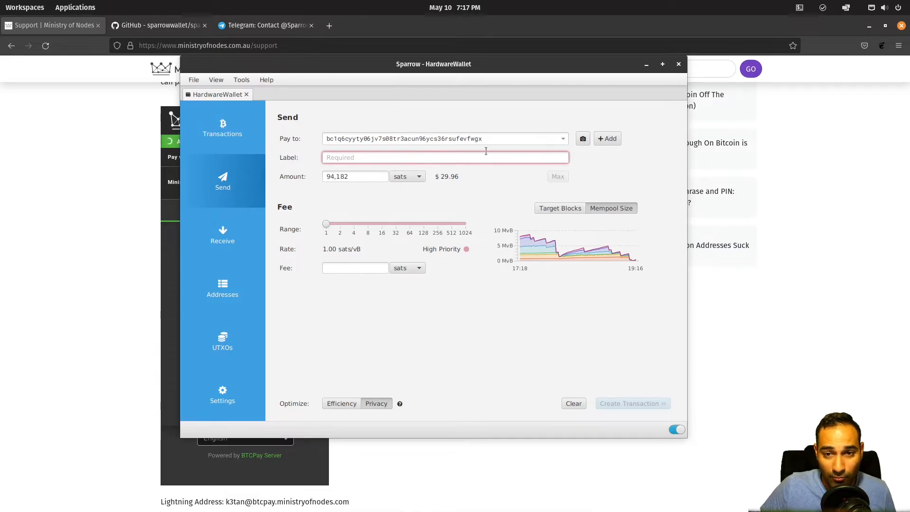
{"action": "left_click_drag", "start_coordinate": [440, 69], "coordinate": [470, 114]}
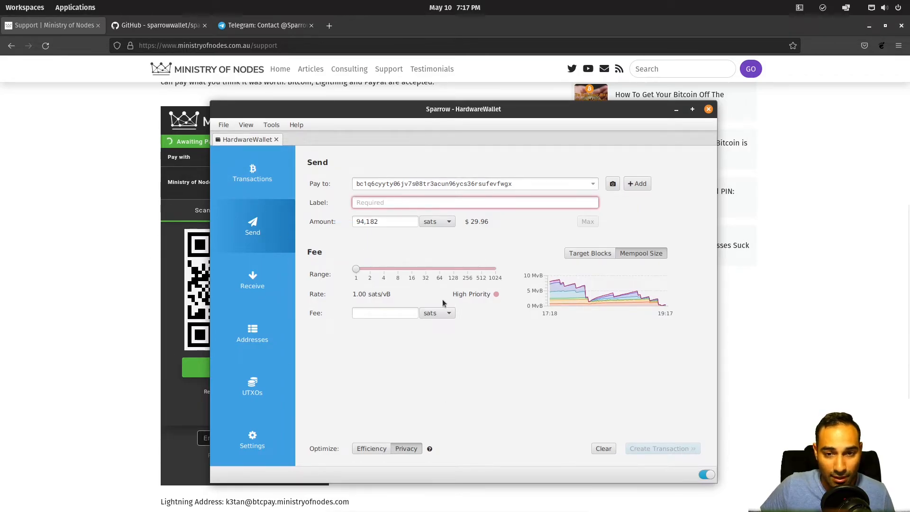
{"action": "left_click", "coordinate": [419, 204]}
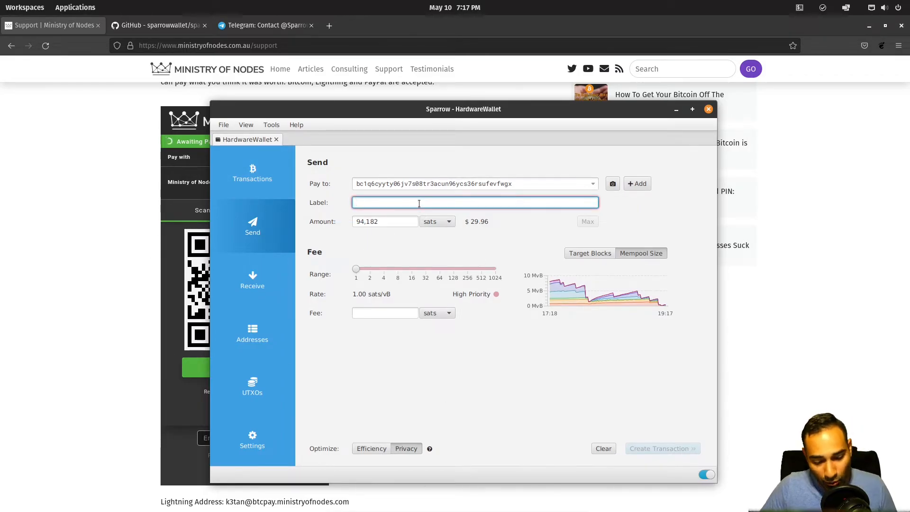
{"action": "type", "text": "Paym"}
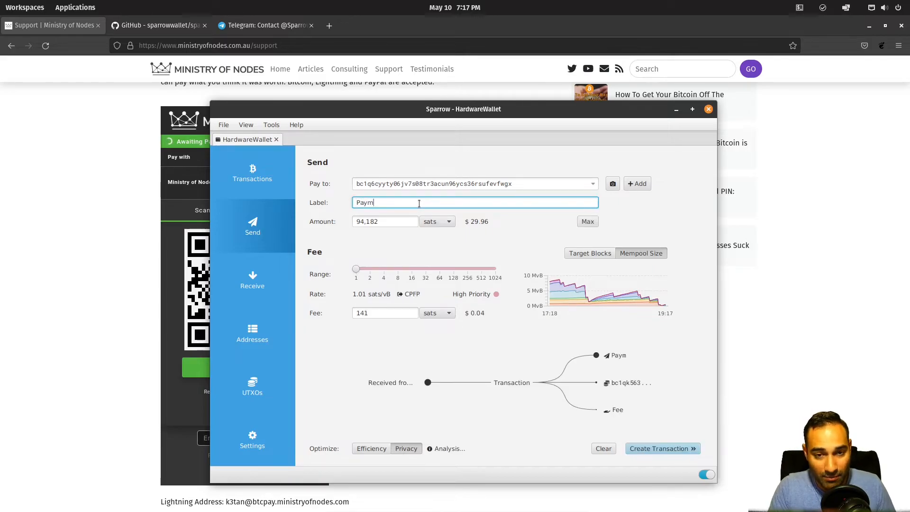
{"action": "type", "text": "ent to Ministry of Nodes"}
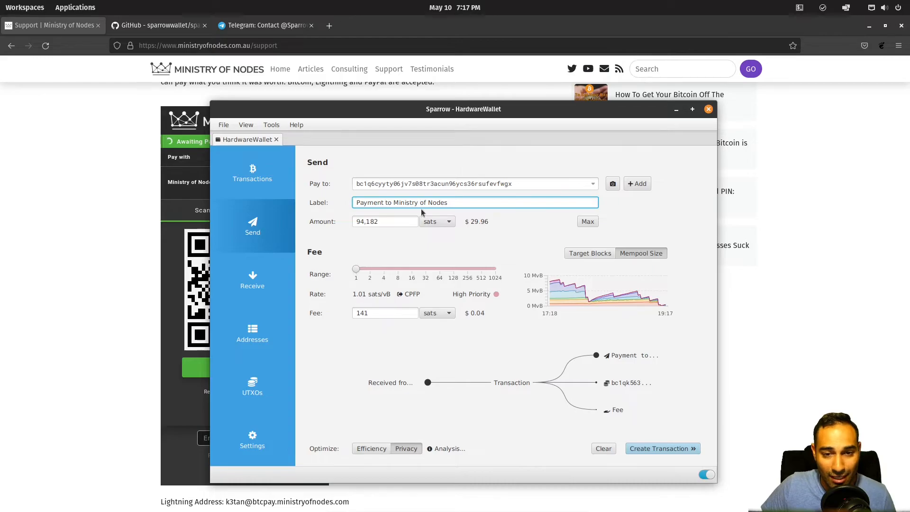
{"action": "left_click", "coordinate": [383, 222]}
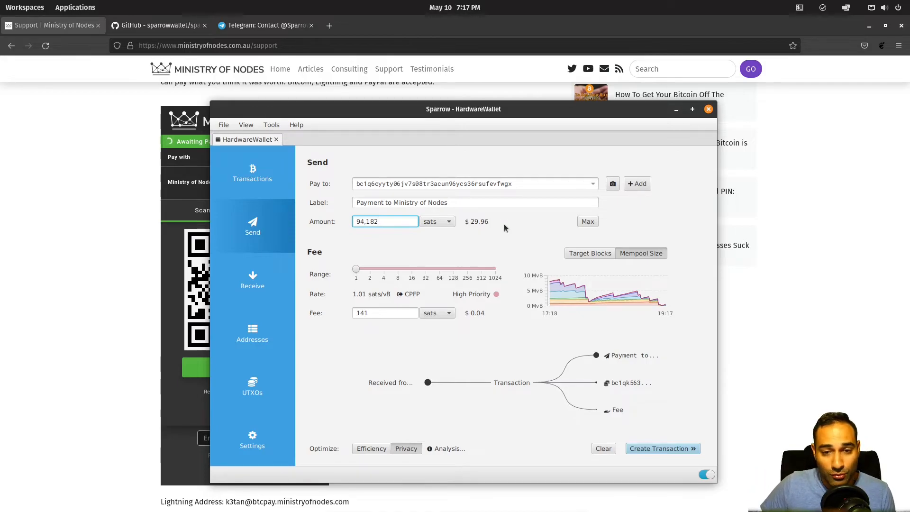
Step: Replace the payment amount with the invoice's 94,182 sats
{"action": "left_click_drag", "start_coordinate": [380, 221], "coordinate": [356, 222]}
{"action": "key", "text": "ctrl+c"}
{"action": "left_click", "coordinate": [380, 221]}
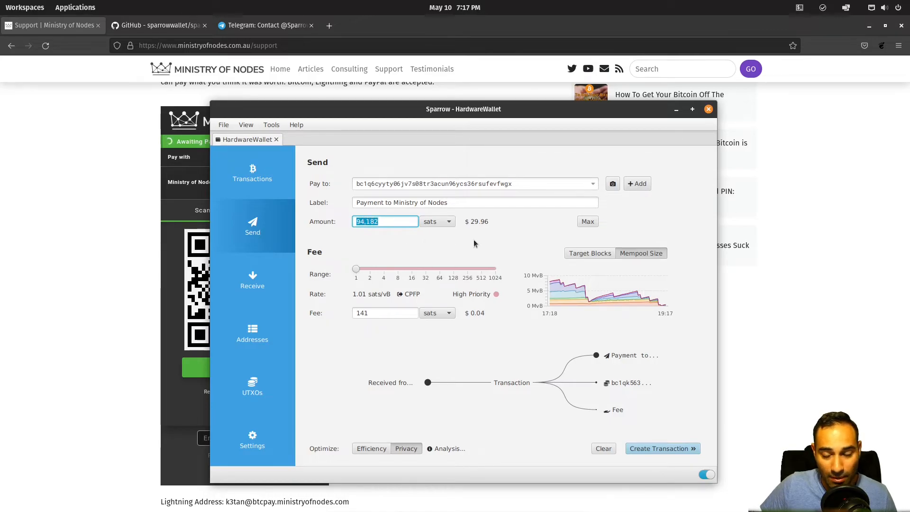
{"action": "left_click", "coordinate": [585, 222]}
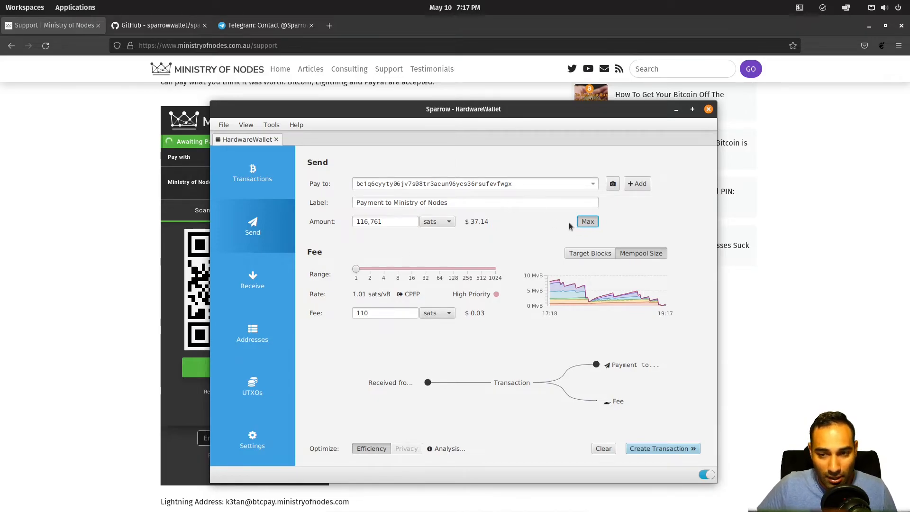
{"action": "mouse_move", "coordinate": [402, 222]}
{"action": "left_mouse_down"}
{"action": "mouse_move", "coordinate": [357, 218]}
{"action": "mouse_move", "coordinate": [386, 219]}
{"action": "left_mouse_up"}
{"action": "left_click", "coordinate": [362, 218]}
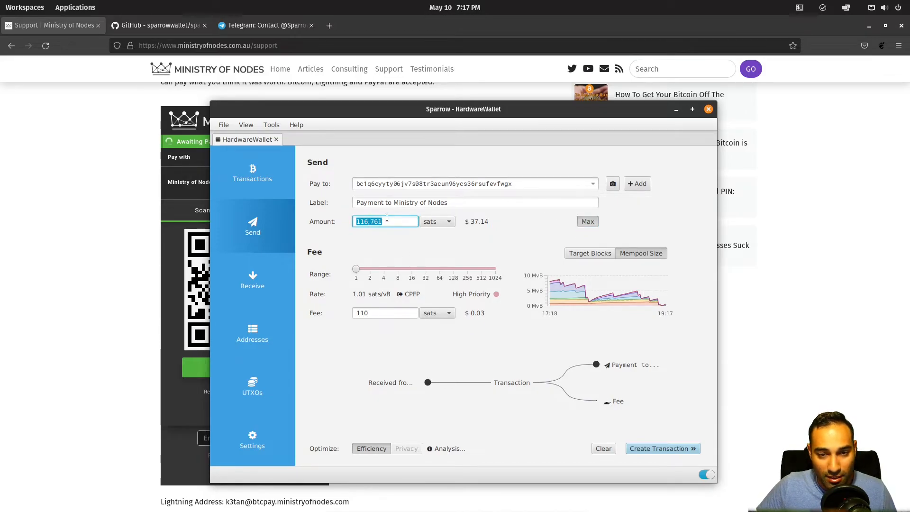
{"action": "key", "text": "ctrl+v"}
{"action": "left_click", "coordinate": [407, 236]}
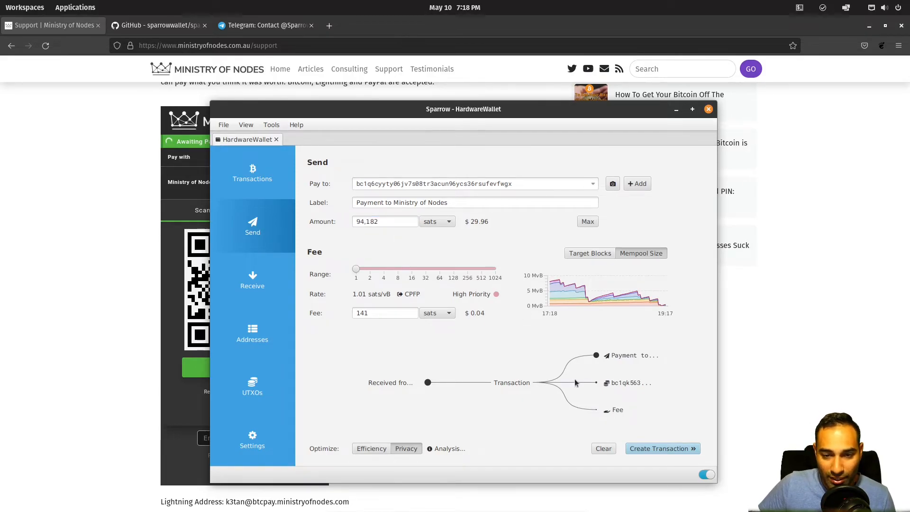
Step: Check the change output and 141-sat fee, looking up the change address in the address lists
{"action": "mouse_move", "coordinate": [615, 359]}
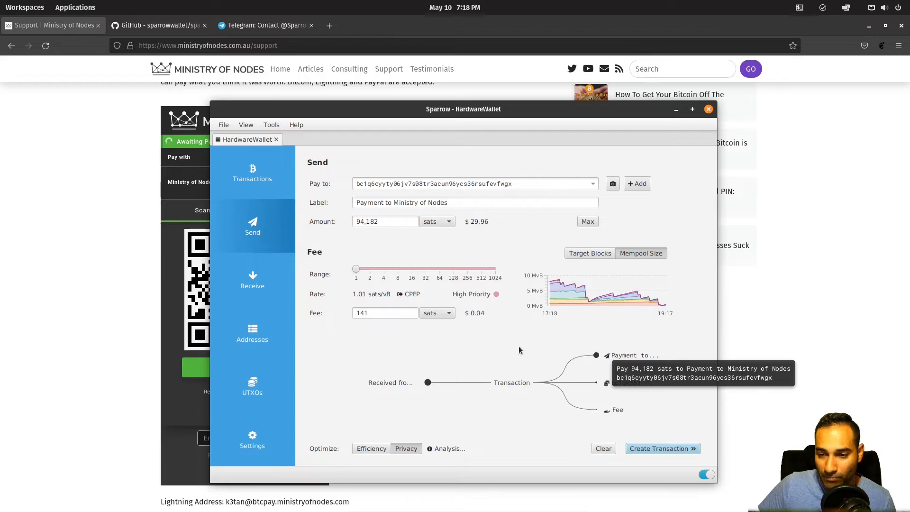
{"action": "mouse_move", "coordinate": [400, 385]}
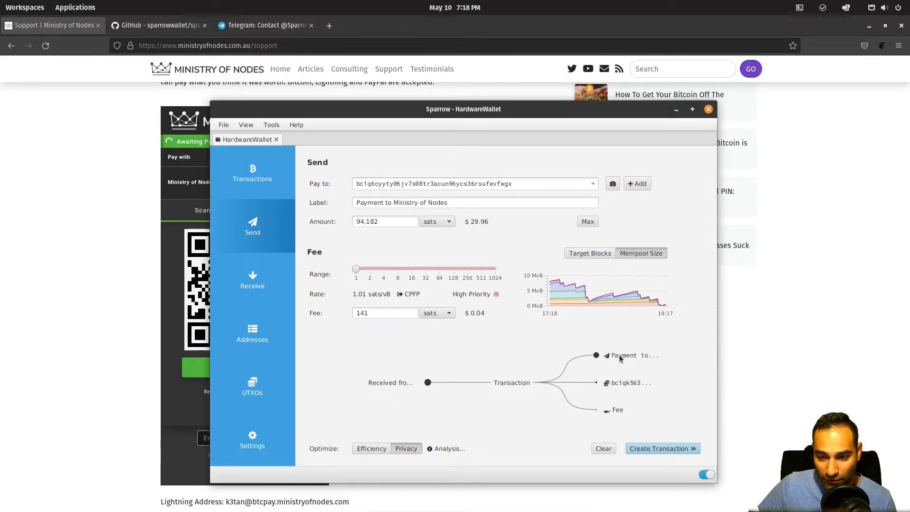
{"action": "mouse_move", "coordinate": [624, 385]}
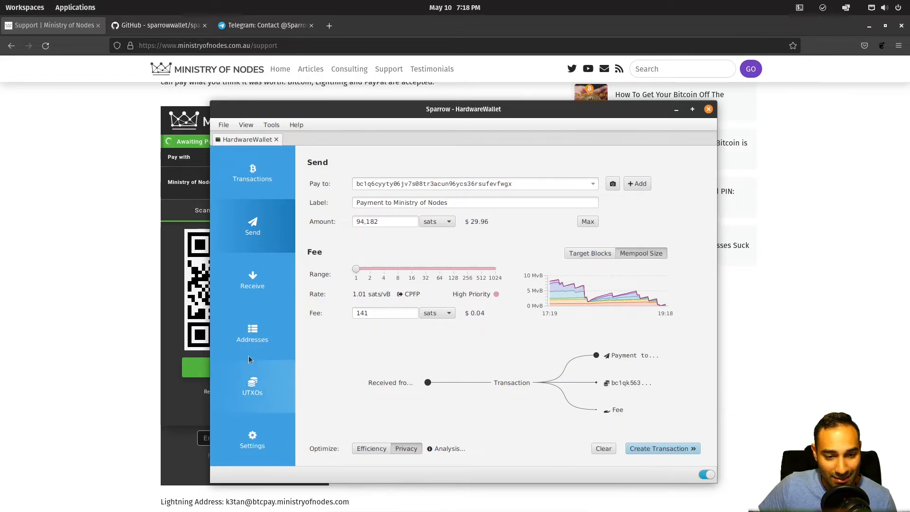
{"action": "left_click", "coordinate": [249, 340]}
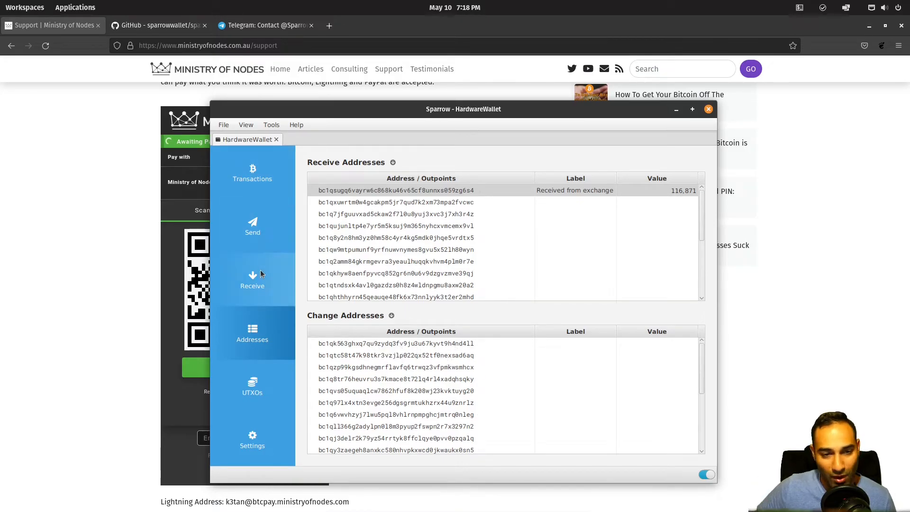
{"action": "left_click", "coordinate": [261, 179]}
{"action": "left_click", "coordinate": [250, 232]}
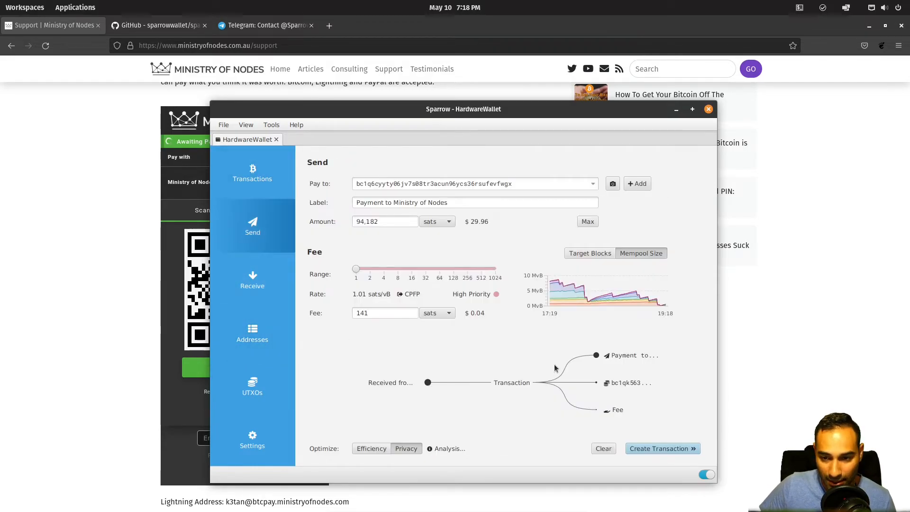
{"action": "mouse_move", "coordinate": [630, 388]}
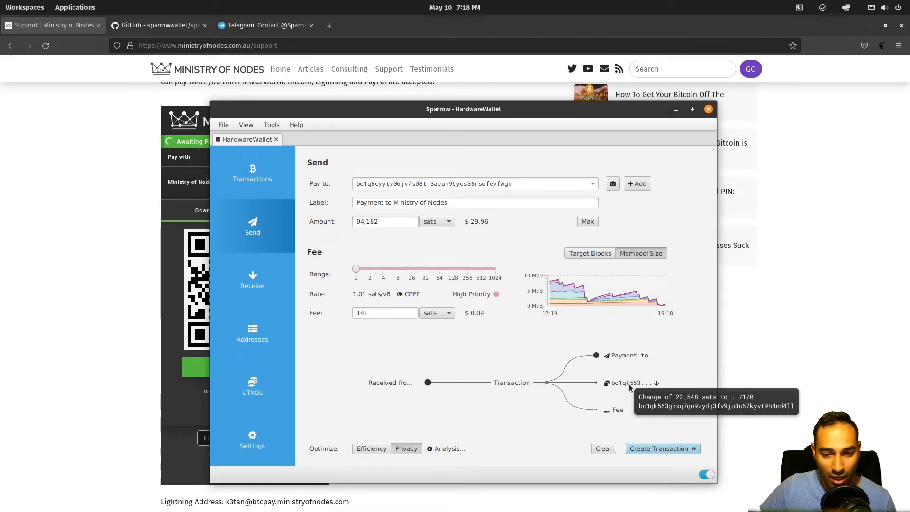
{"action": "left_click", "coordinate": [253, 335]}
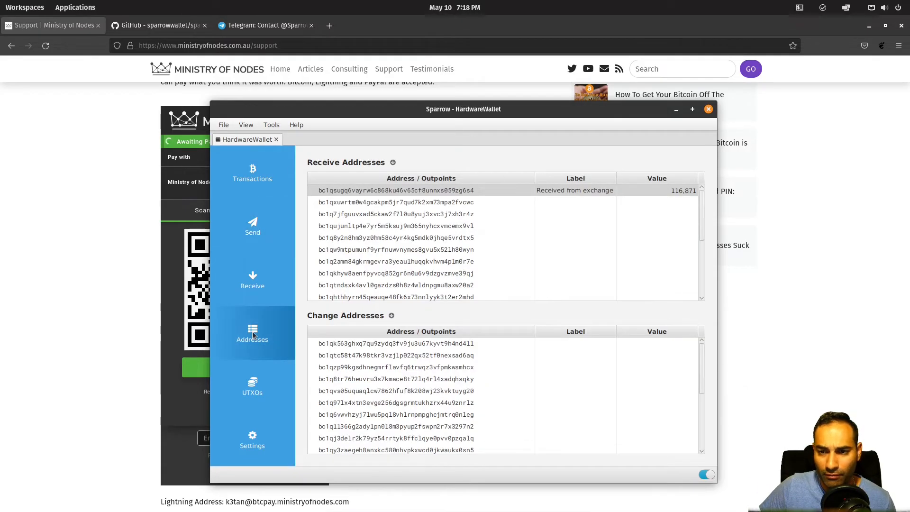
{"action": "left_click", "coordinate": [258, 238]}
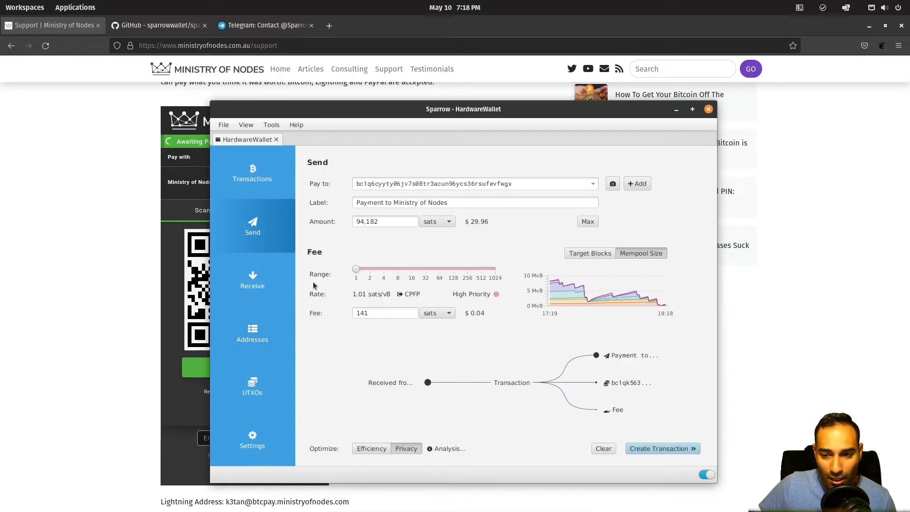
Step: Create the transaction and show the invoice's amount and address beside it in Firefox
{"action": "left_click", "coordinate": [653, 449]}
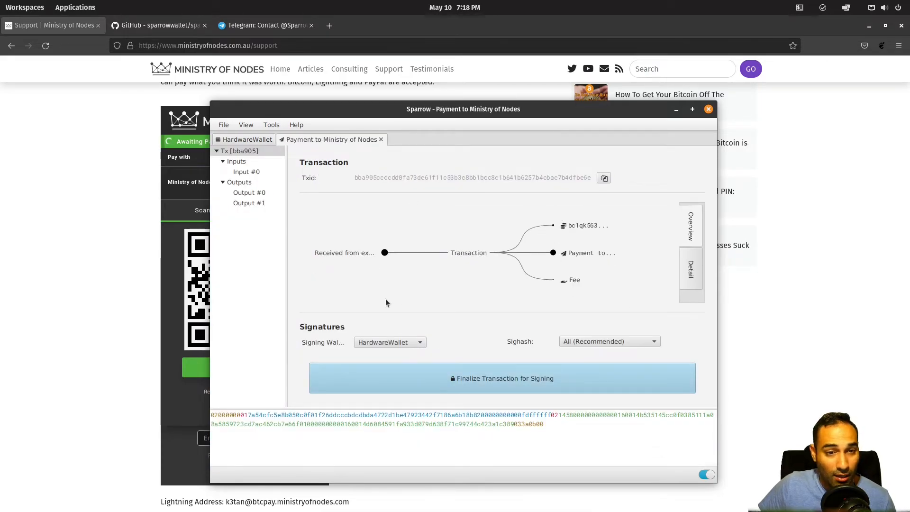
{"action": "left_click_drag", "start_coordinate": [509, 111], "coordinate": [642, 115]}
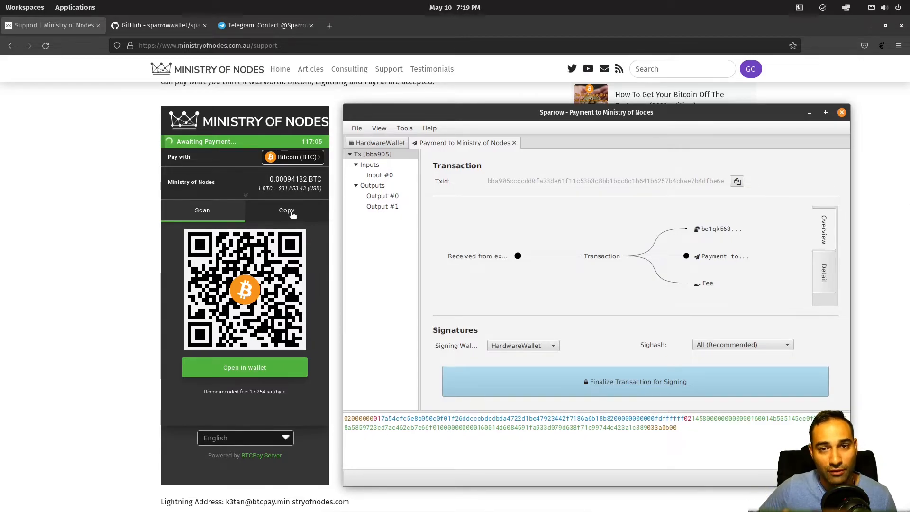
{"action": "left_click", "coordinate": [291, 212]}
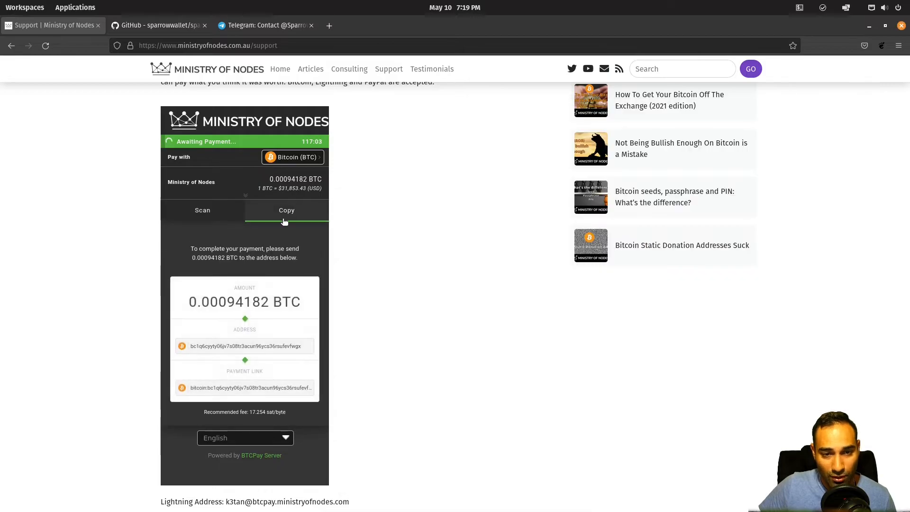
{"action": "key", "text": "alt+Tab"}
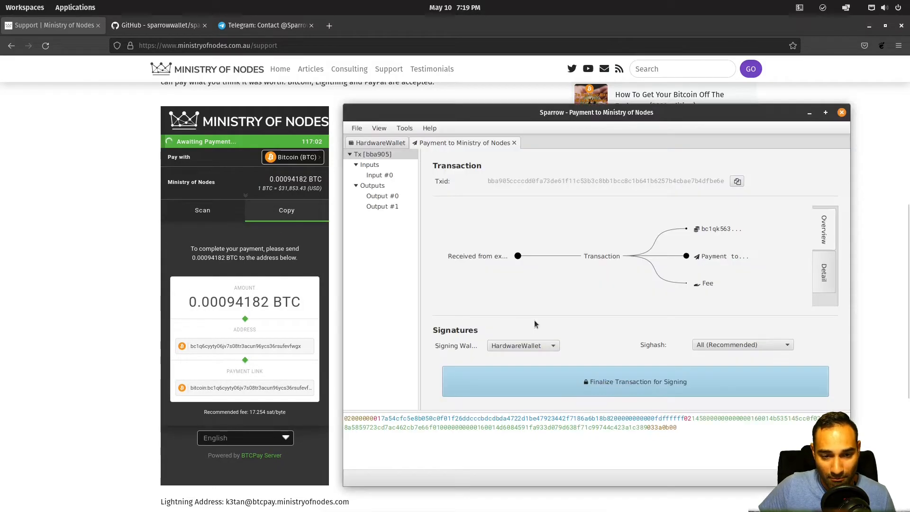
{"action": "mouse_move", "coordinate": [726, 234]}
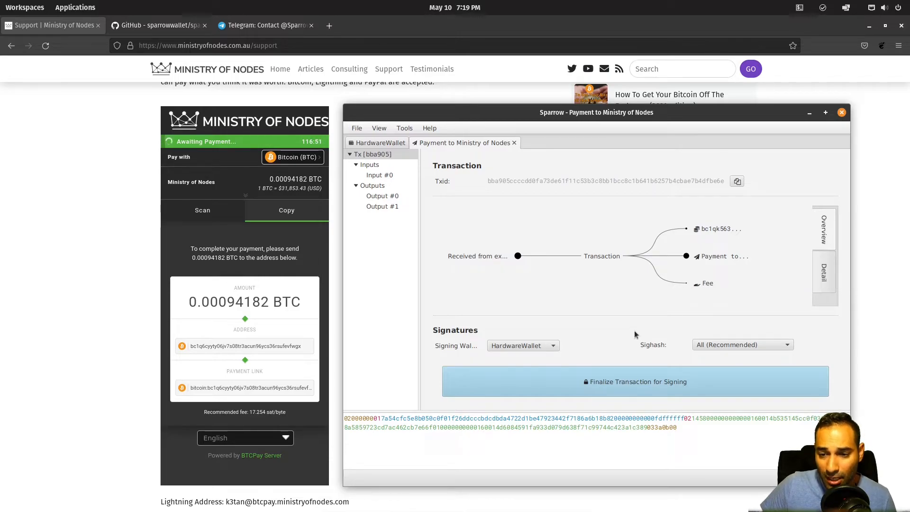
Step: Finalize the bba905 transaction for signing, check the deposit's confirmation, then return to it
{"action": "left_click", "coordinate": [658, 383]}
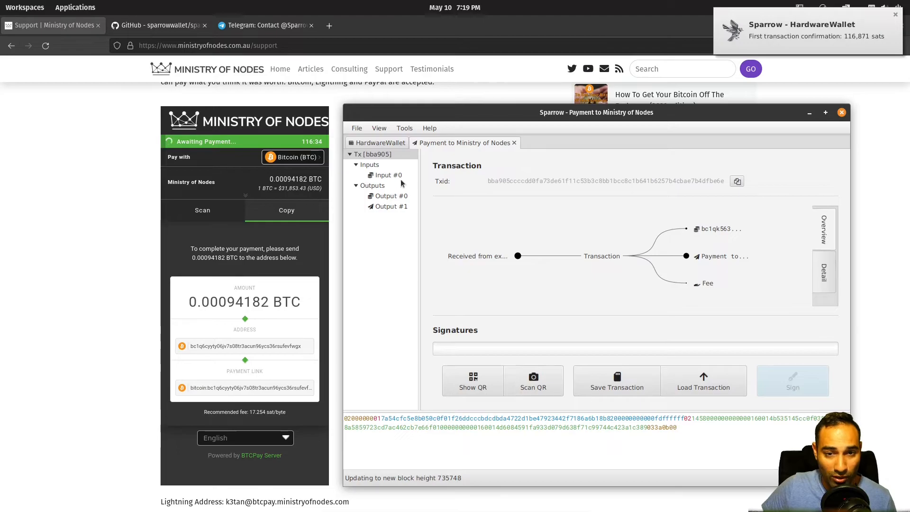
{"action": "left_click", "coordinate": [379, 143]}
{"action": "left_click", "coordinate": [397, 181]}
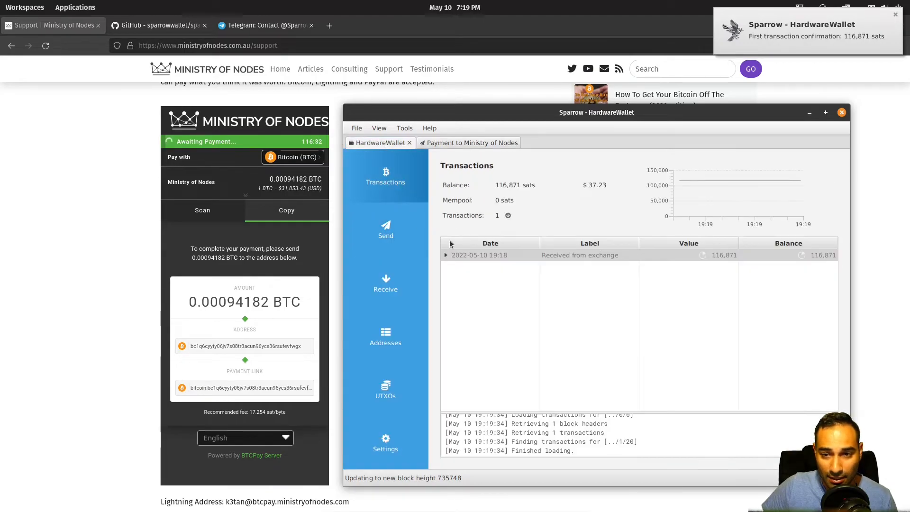
{"action": "left_click_drag", "start_coordinate": [496, 201], "coordinate": [511, 201]}
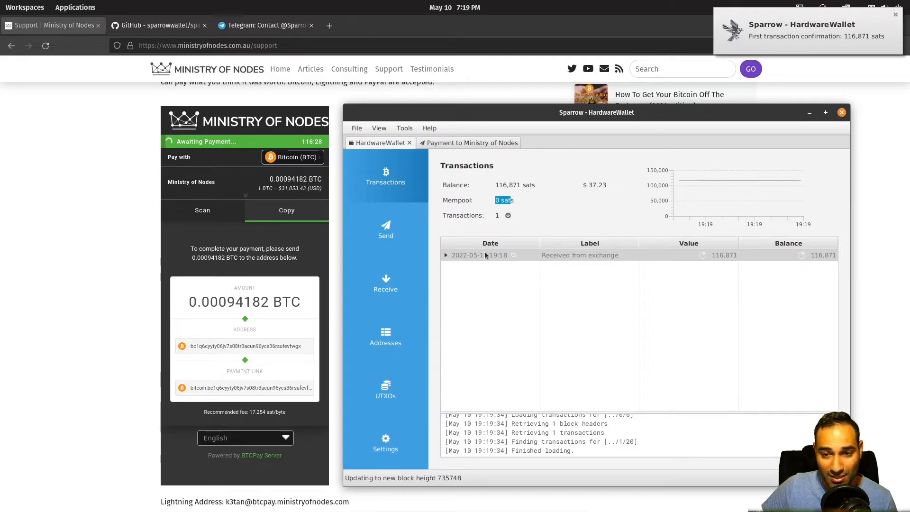
{"action": "left_click", "coordinate": [701, 257]}
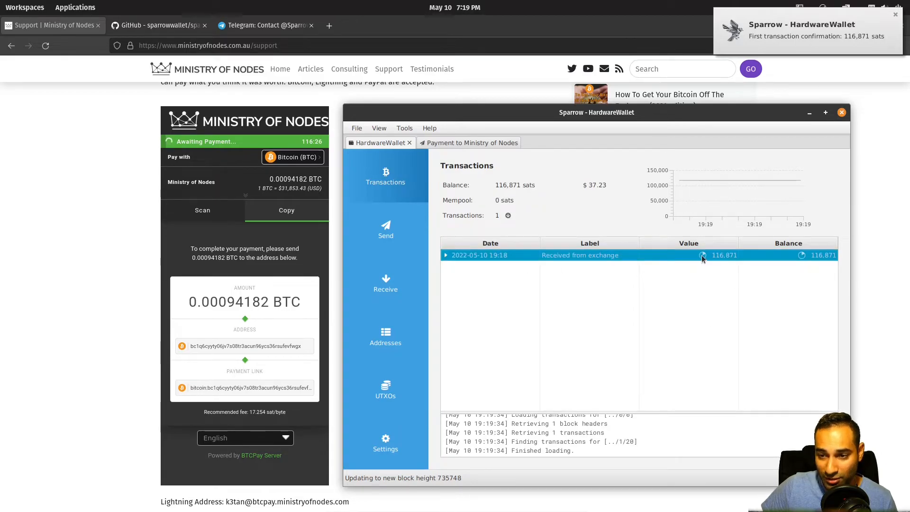
{"action": "mouse_move", "coordinate": [702, 256]}
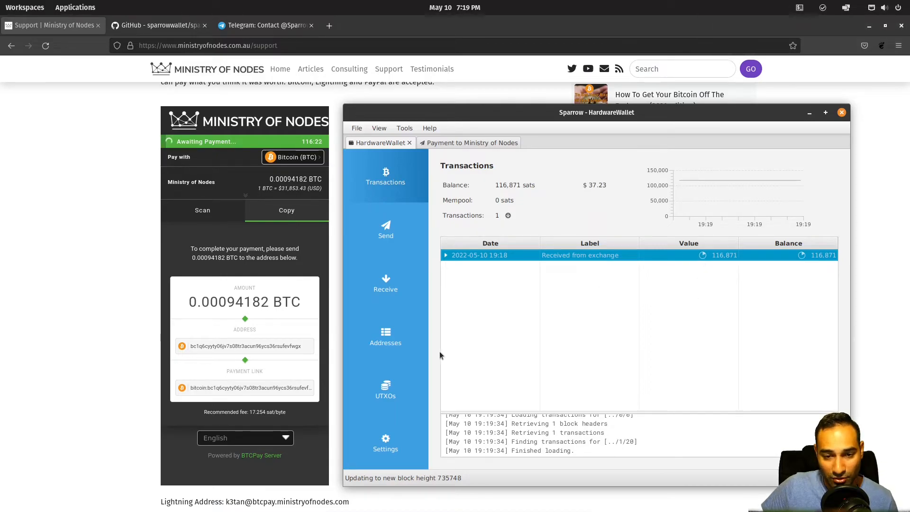
{"action": "left_click", "coordinate": [387, 233]}
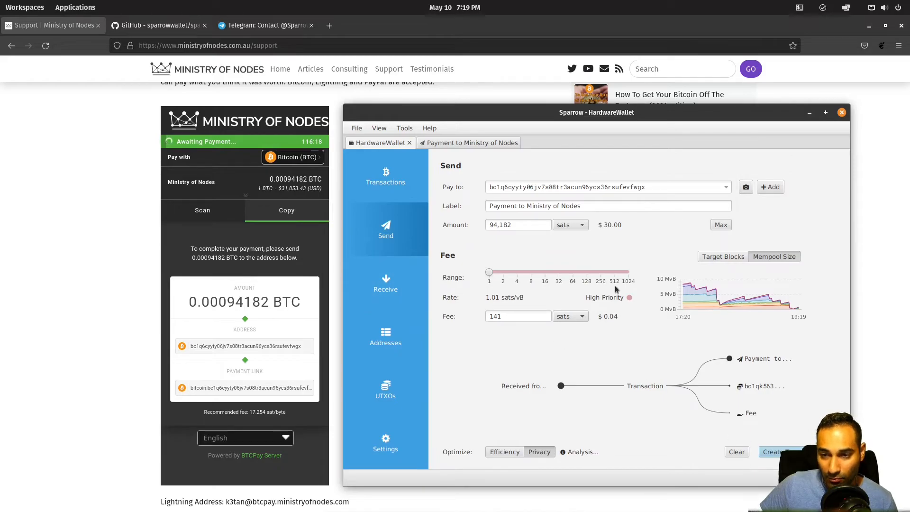
{"action": "left_click", "coordinate": [469, 144]}
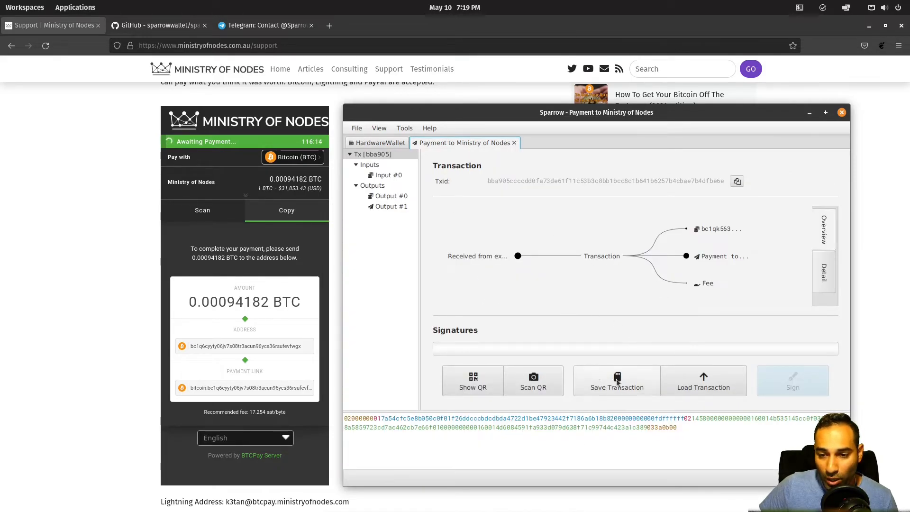
Step: Save the transaction as Payment to Ministry of Nodes.psbt on the microsd card
{"action": "left_click", "coordinate": [617, 380]}
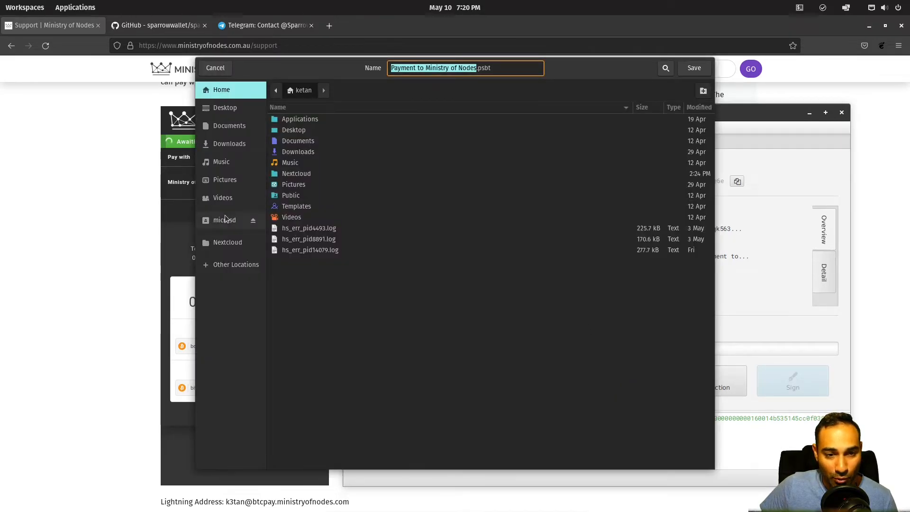
{"action": "left_click", "coordinate": [223, 221]}
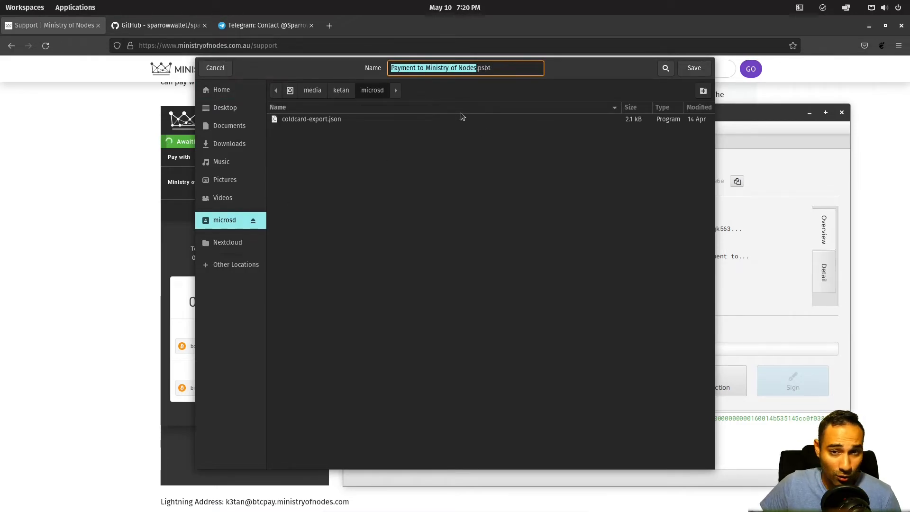
{"action": "left_click", "coordinate": [695, 69]}
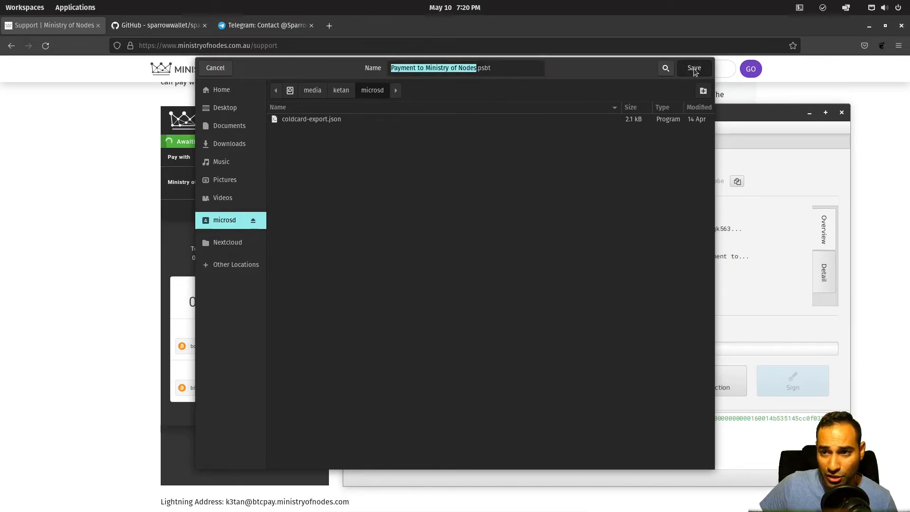
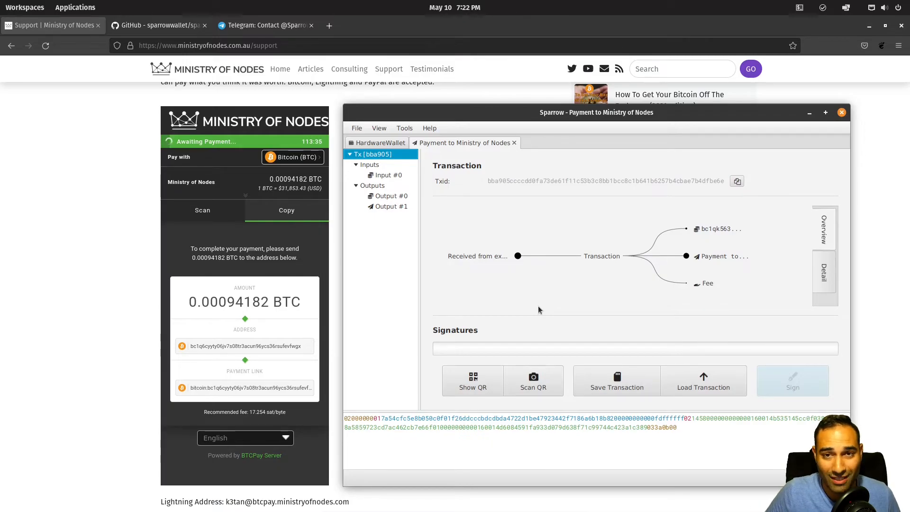
Step: Load 'Payment to Ministry of Nodes-signed.psbt' from the microsd card into Sparrow
{"action": "left_click", "coordinate": [720, 386]}
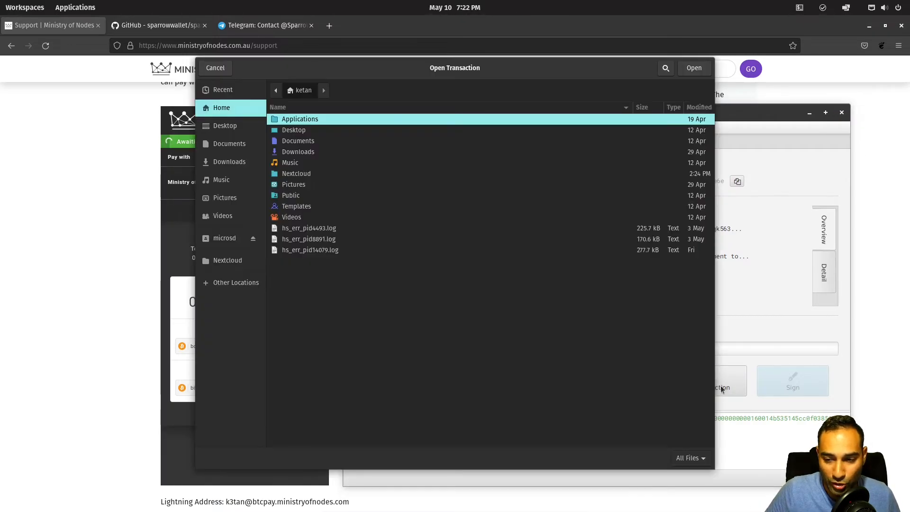
{"action": "left_click", "coordinate": [252, 240]}
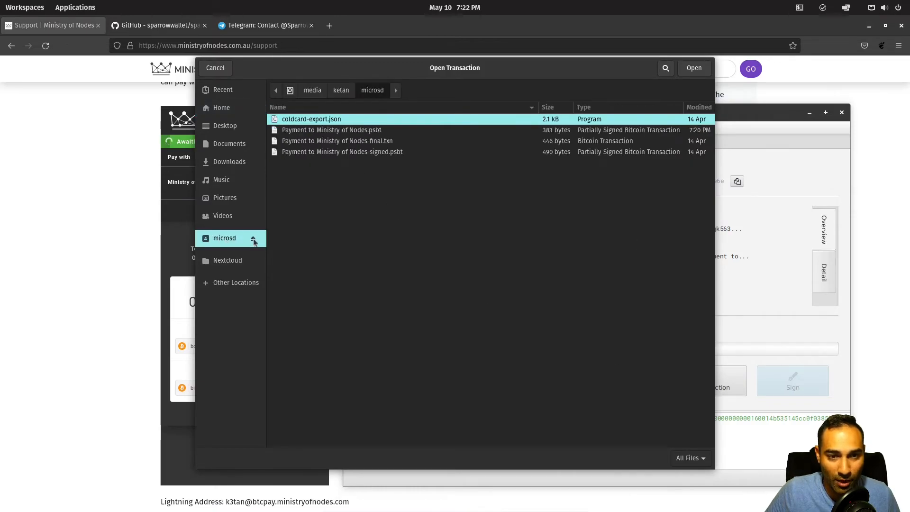
{"action": "left_click", "coordinate": [368, 143]}
{"action": "left_click", "coordinate": [372, 155]}
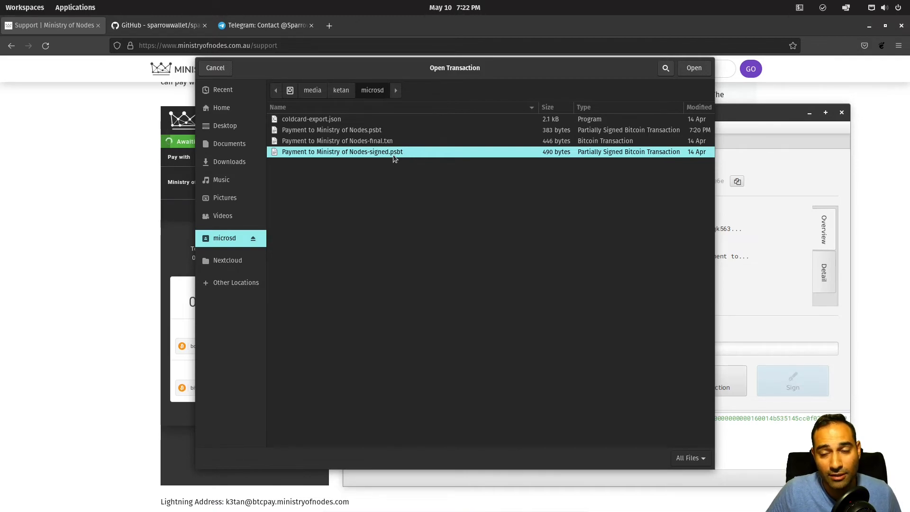
{"action": "double_click", "coordinate": [362, 153]}
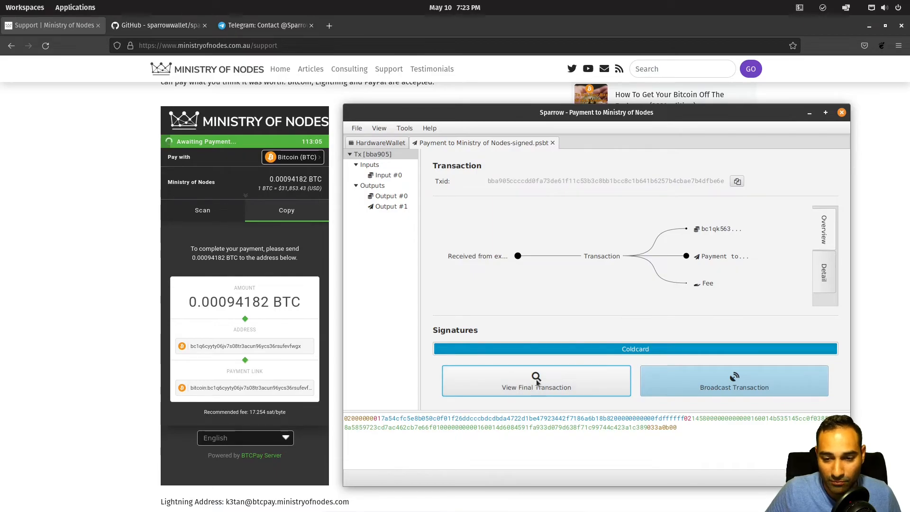
Step: Finalize the signed transaction, check its size and fee details, and broadcast it
{"action": "left_click", "coordinate": [586, 389]}
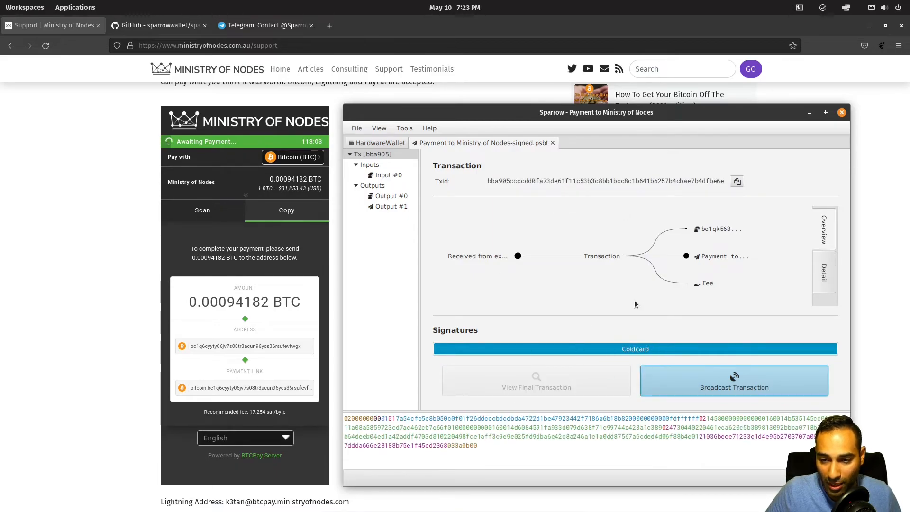
{"action": "left_click", "coordinate": [824, 273]}
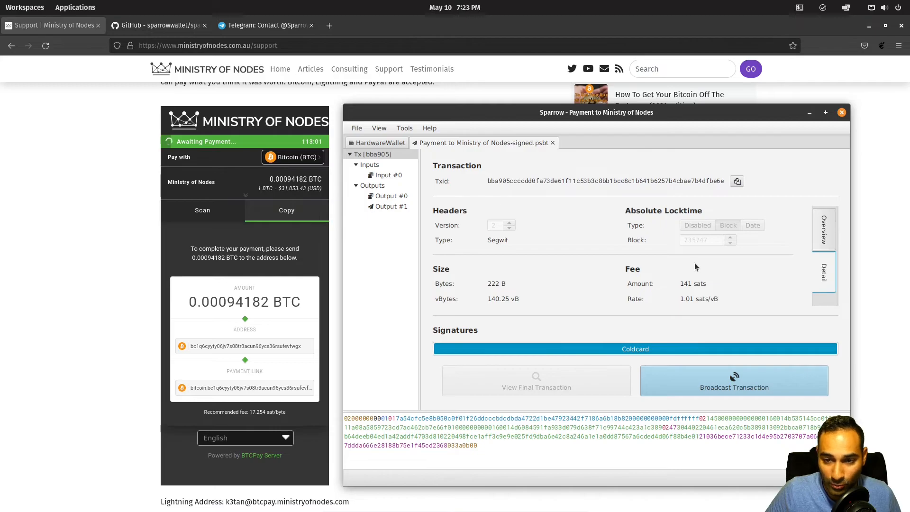
{"action": "left_click", "coordinate": [824, 232]}
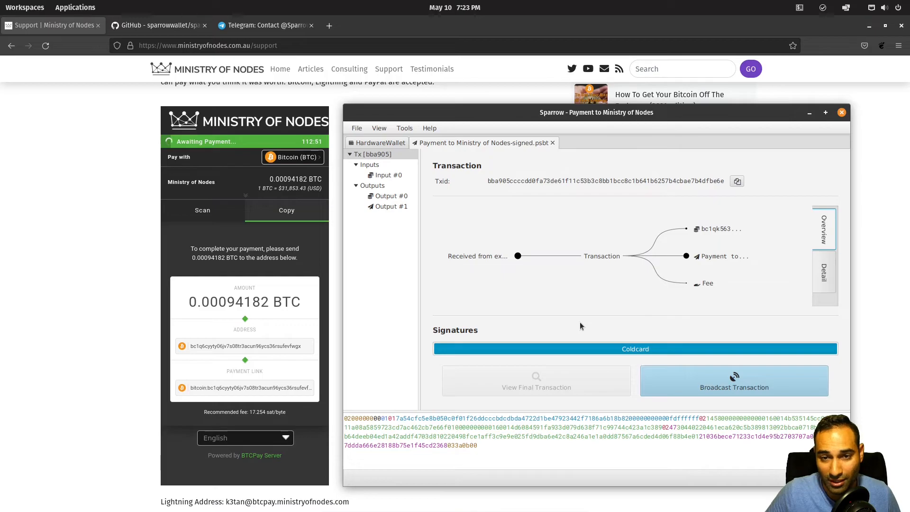
{"action": "left_click", "coordinate": [757, 387]}
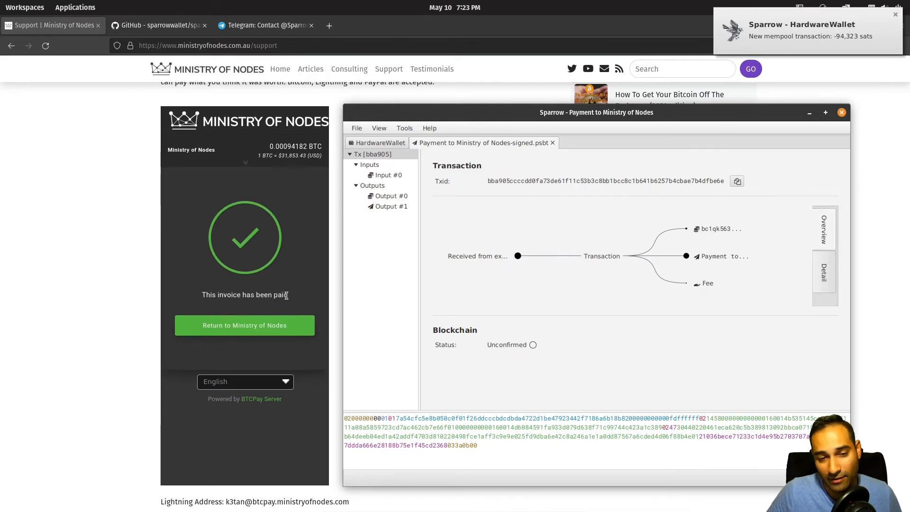
Step: Return from the paid invoice to the Ministry of Nodes site, then switch back to Sparrow
{"action": "left_click", "coordinate": [252, 331]}
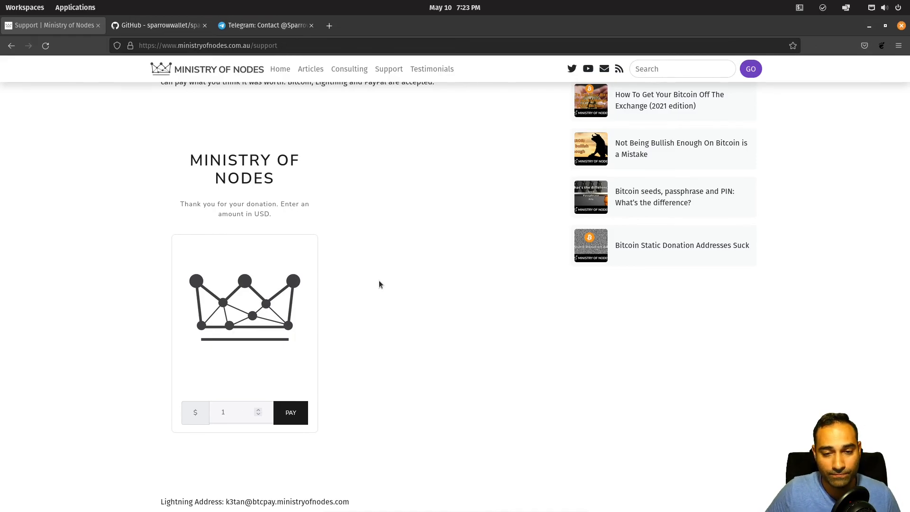
{"action": "key", "text": "alt+Tab"}
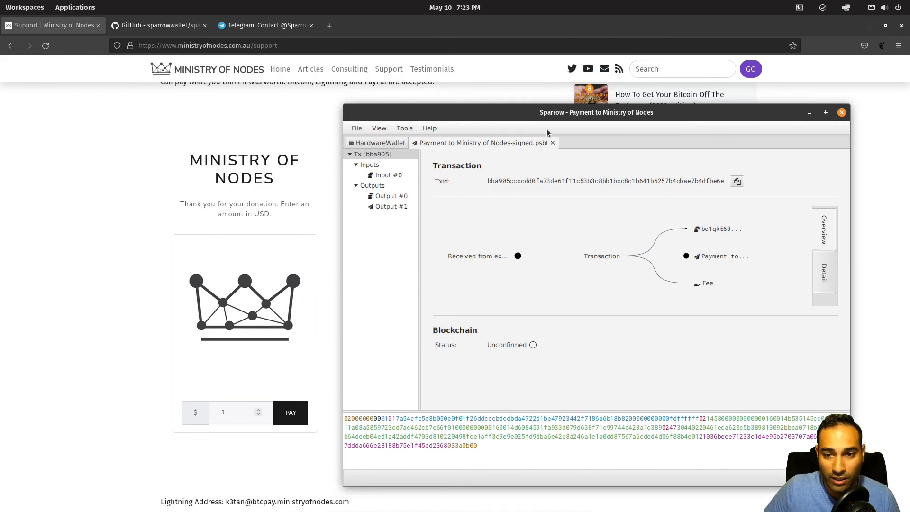
Step: Close the PSBT, review the pending 94,323-sat payment and 22,548-sat balance, then view Addresses
{"action": "left_click", "coordinate": [553, 143]}
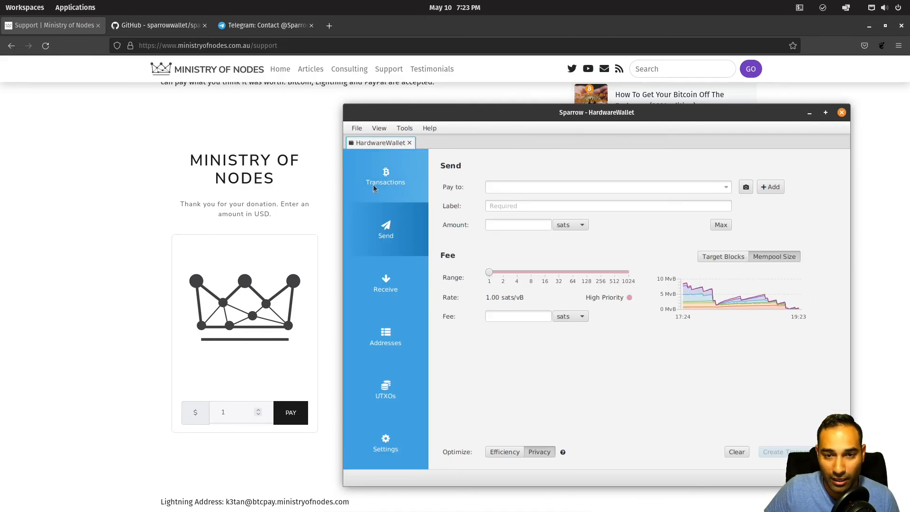
{"action": "left_click", "coordinate": [396, 186]}
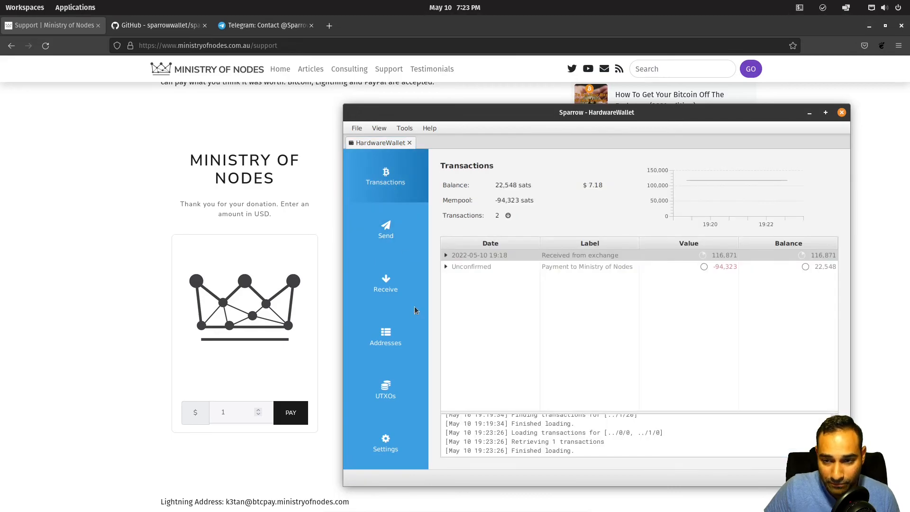
{"action": "double_click", "coordinate": [569, 258]}
{"action": "left_click", "coordinate": [678, 260]}
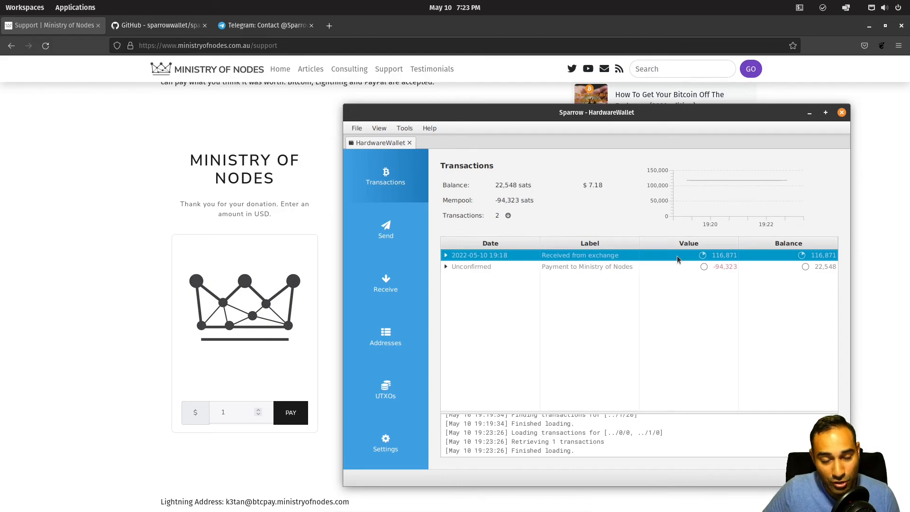
{"action": "left_click", "coordinate": [588, 268]}
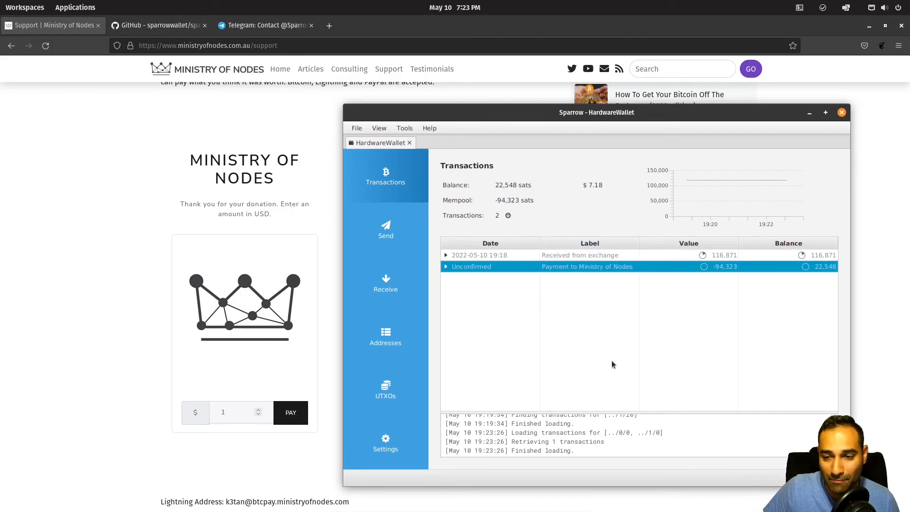
{"action": "left_click_drag", "start_coordinate": [587, 185], "coordinate": [604, 185]}
{"action": "left_click_drag", "start_coordinate": [500, 185], "coordinate": [519, 198]}
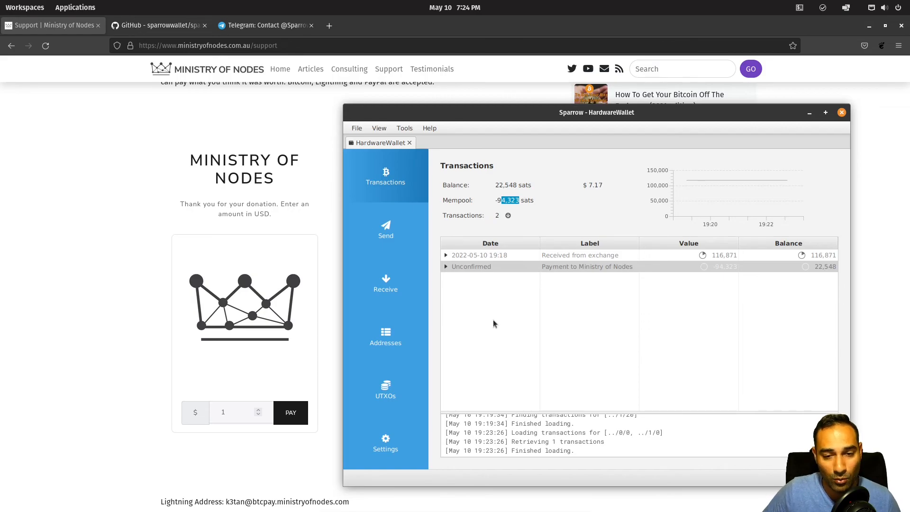
{"action": "left_click", "coordinate": [389, 350]}
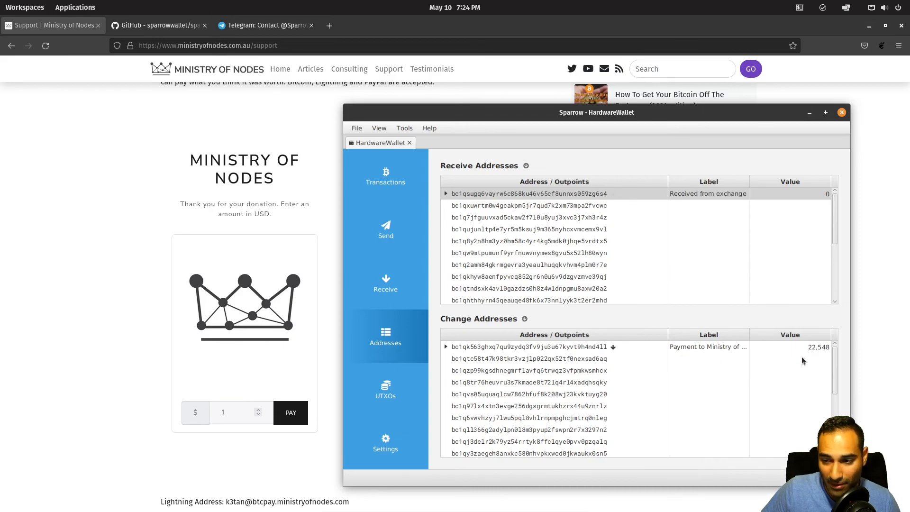
{"action": "left_click", "coordinate": [826, 198]}
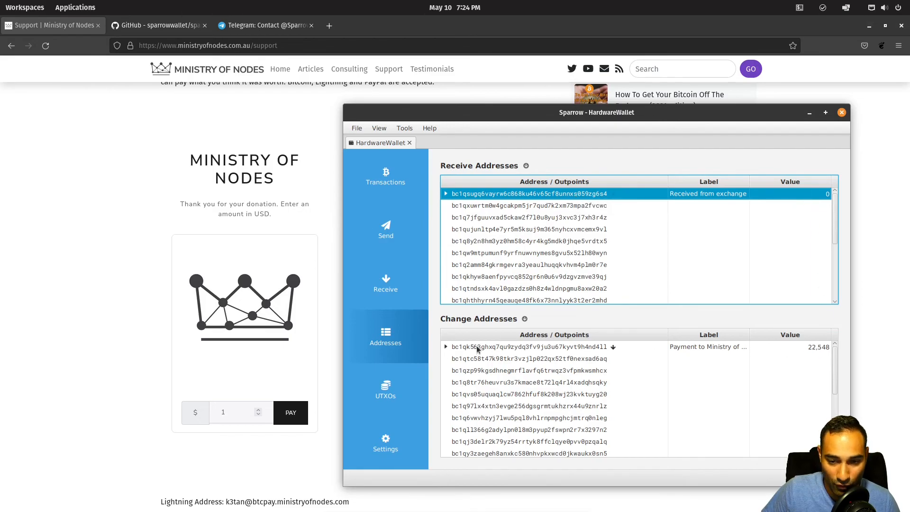
{"action": "left_click", "coordinate": [819, 349]}
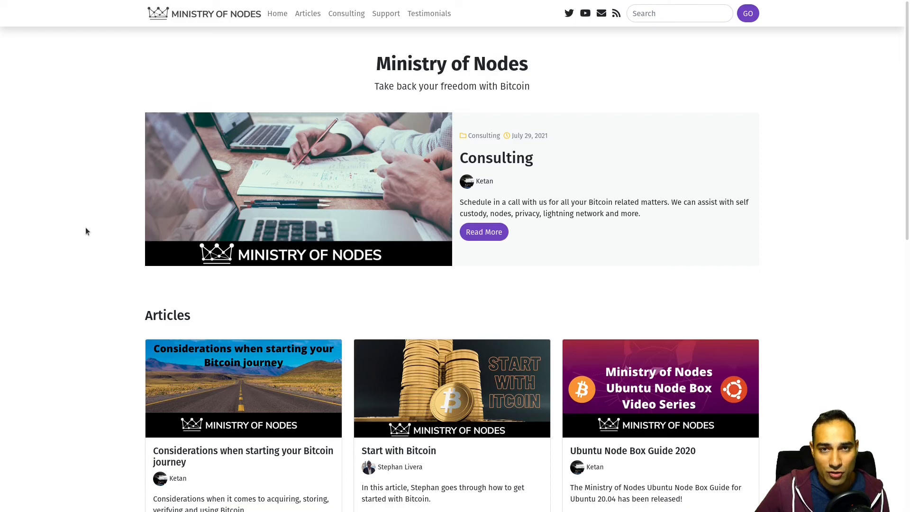
Step: Open the Support post on the Ministry of Nodes site and scroll through it
{"action": "left_click", "coordinate": [393, 17]}
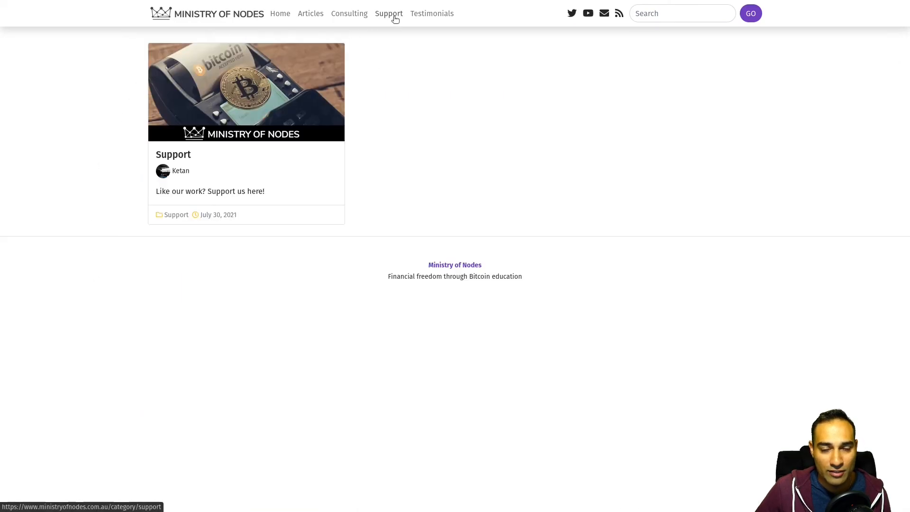
{"action": "left_click", "coordinate": [308, 136]}
{"action": "scroll", "coordinate": [75, 205], "scroll_direction": "down", "scroll_amount": 3}
{"action": "scroll", "coordinate": [75, 205], "scroll_direction": "down", "scroll_amount": 4}
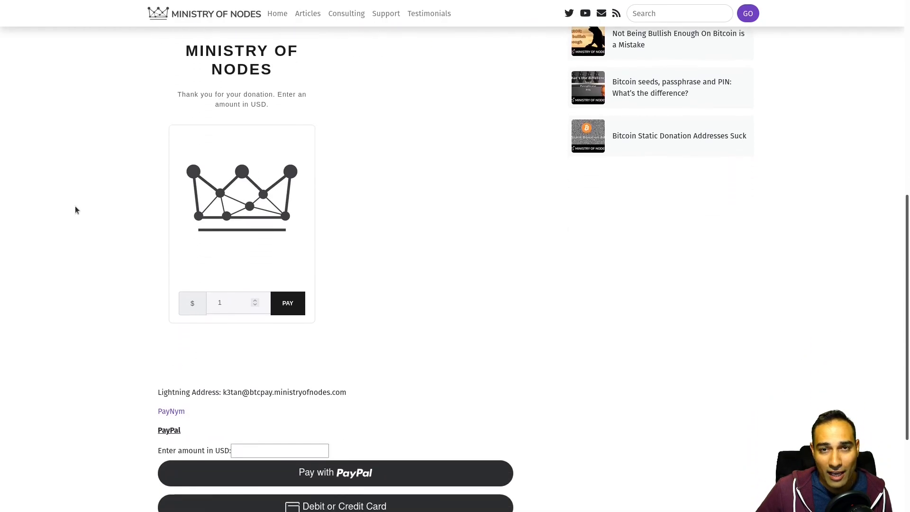
{"action": "scroll", "coordinate": [75, 207], "scroll_direction": "down", "scroll_amount": 3}
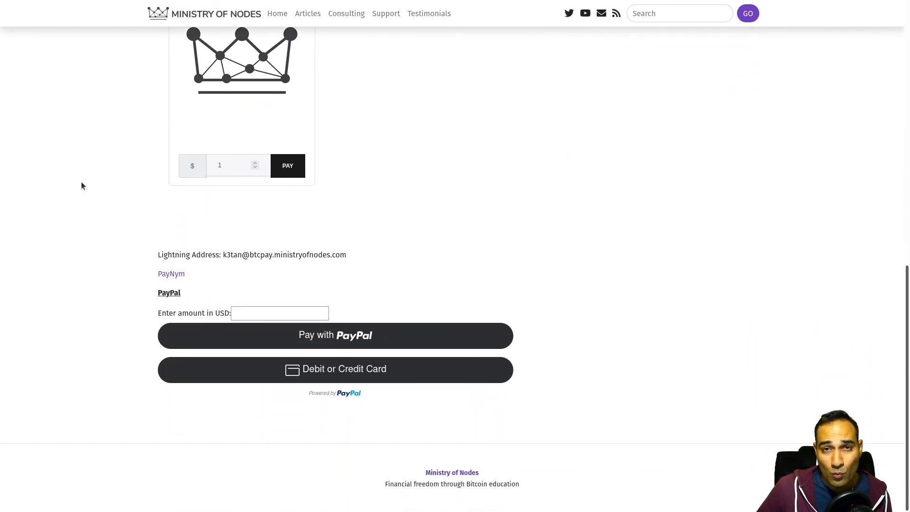
Step: Open the Consulting post and bring up the Bitcoin Consulting Session May 2022 calendar
{"action": "left_click", "coordinate": [351, 18]}
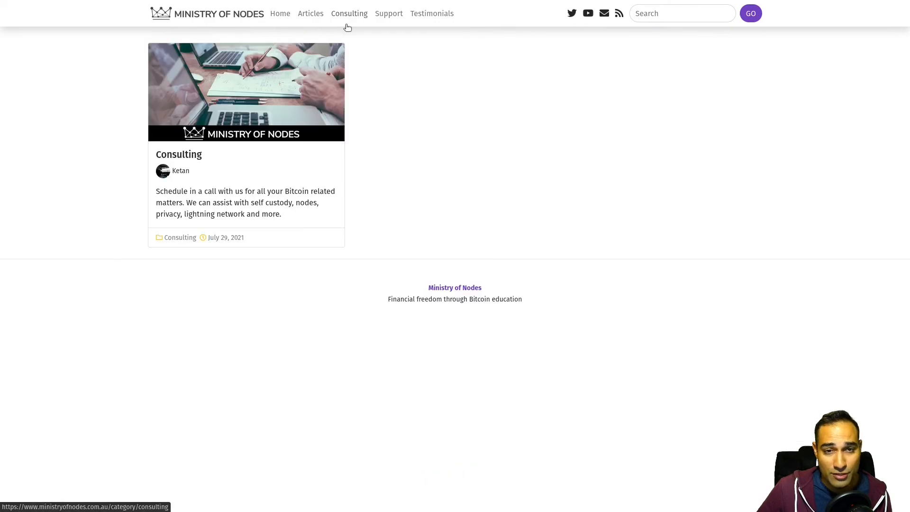
{"action": "left_click", "coordinate": [209, 161]}
{"action": "scroll", "coordinate": [65, 169], "scroll_direction": "down", "scroll_amount": 5}
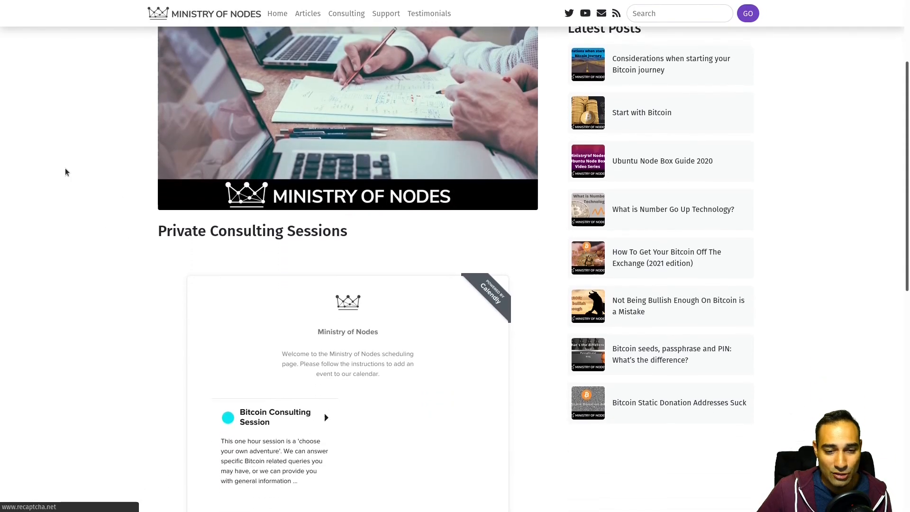
{"action": "left_click", "coordinate": [310, 376]}
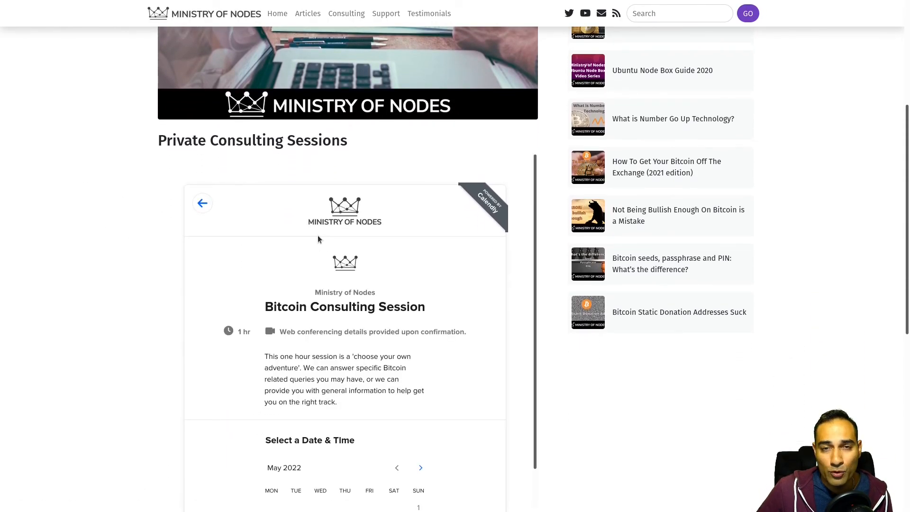
{"action": "scroll", "coordinate": [98, 230], "scroll_direction": "down", "scroll_amount": 3}
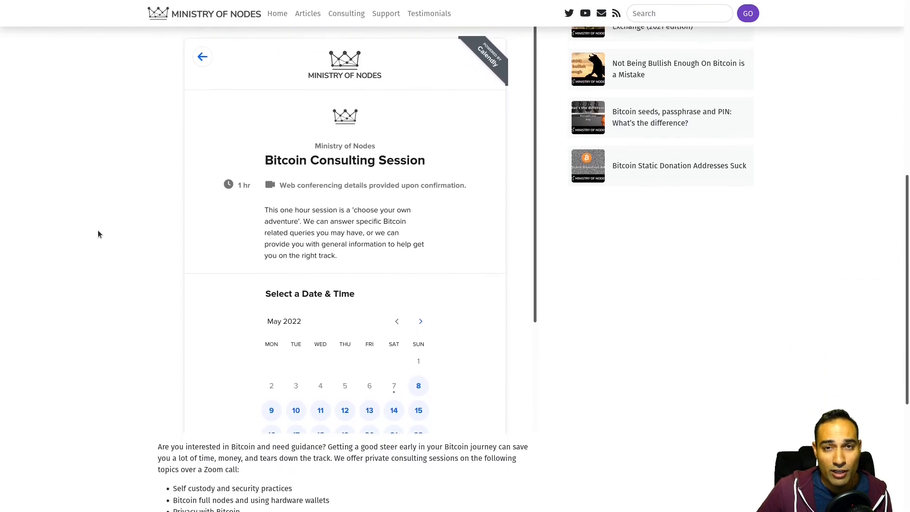
{"action": "scroll", "coordinate": [320, 192], "scroll_direction": "down", "scroll_amount": 3}
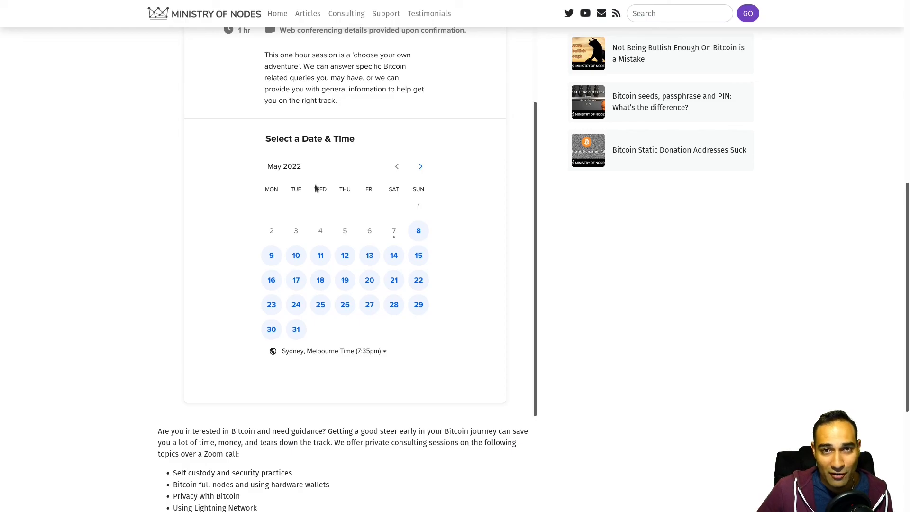
{"action": "scroll", "coordinate": [131, 184], "scroll_direction": "up", "scroll_amount": 7}
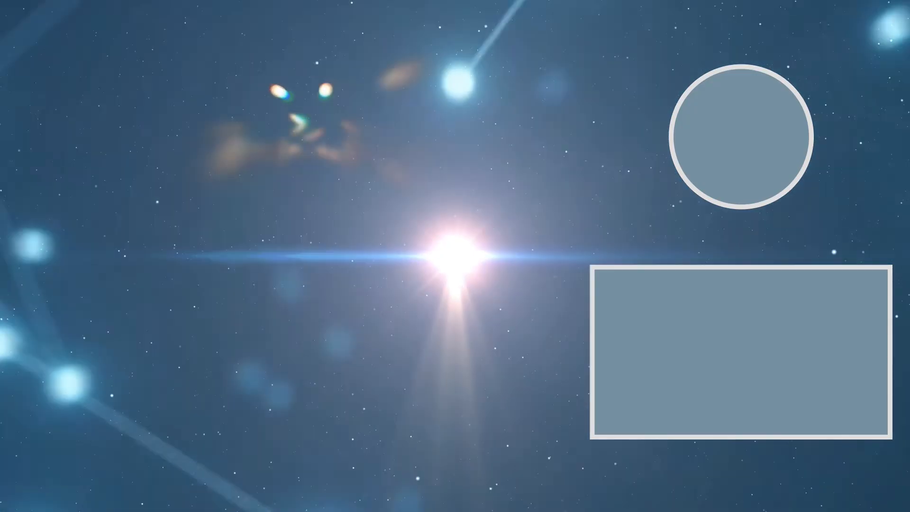